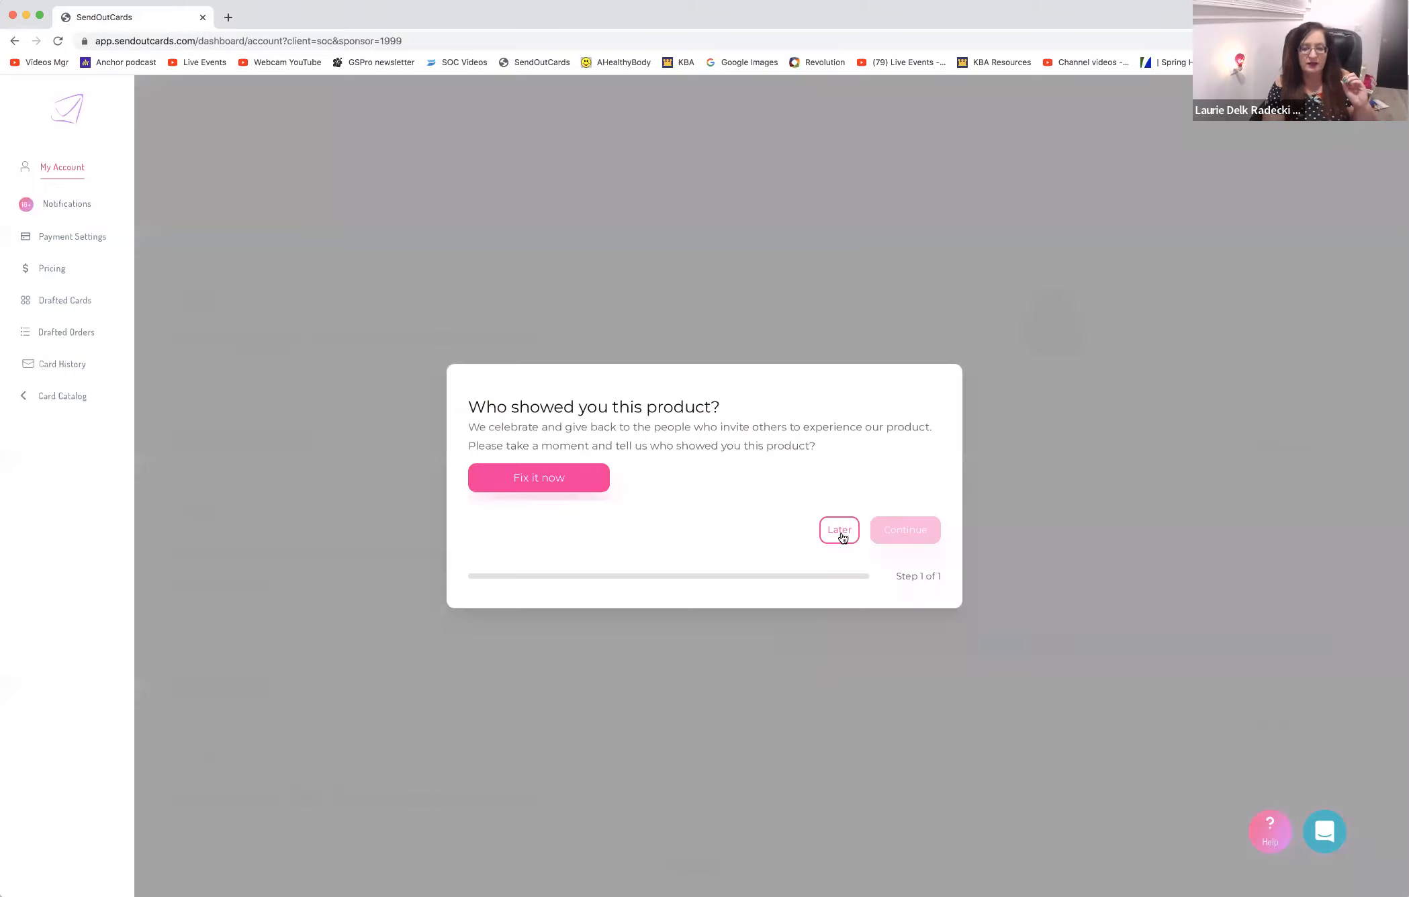
Postpone the product referral prompt and go through the card catalog to the Contacts section
{"action": "left_click", "coordinate": [839, 530]}
{"action": "left_click", "coordinate": [933, 488]}
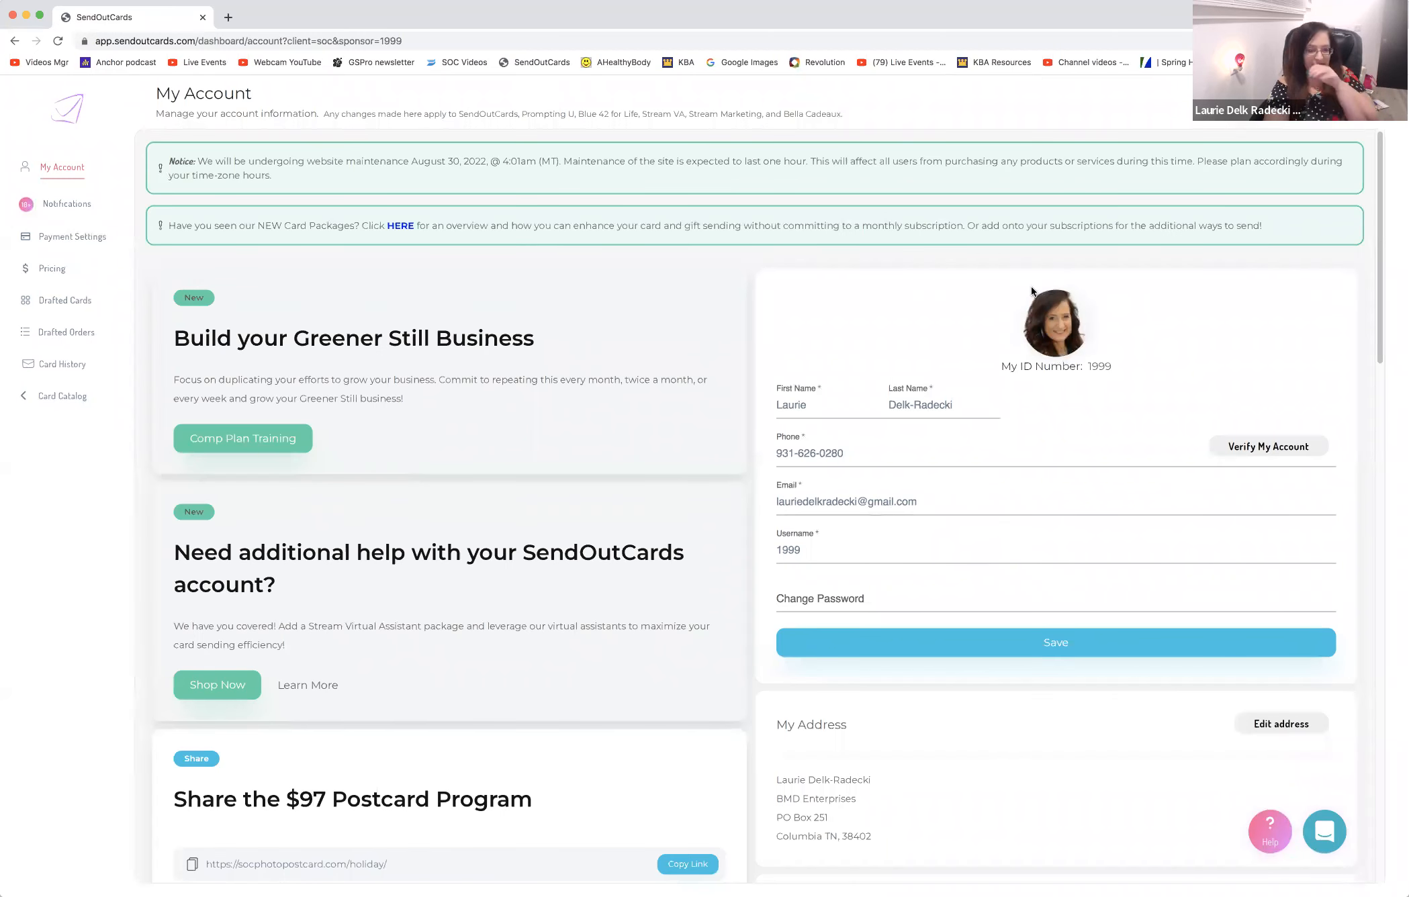
{"action": "mouse_move", "coordinate": [1022, 308]}
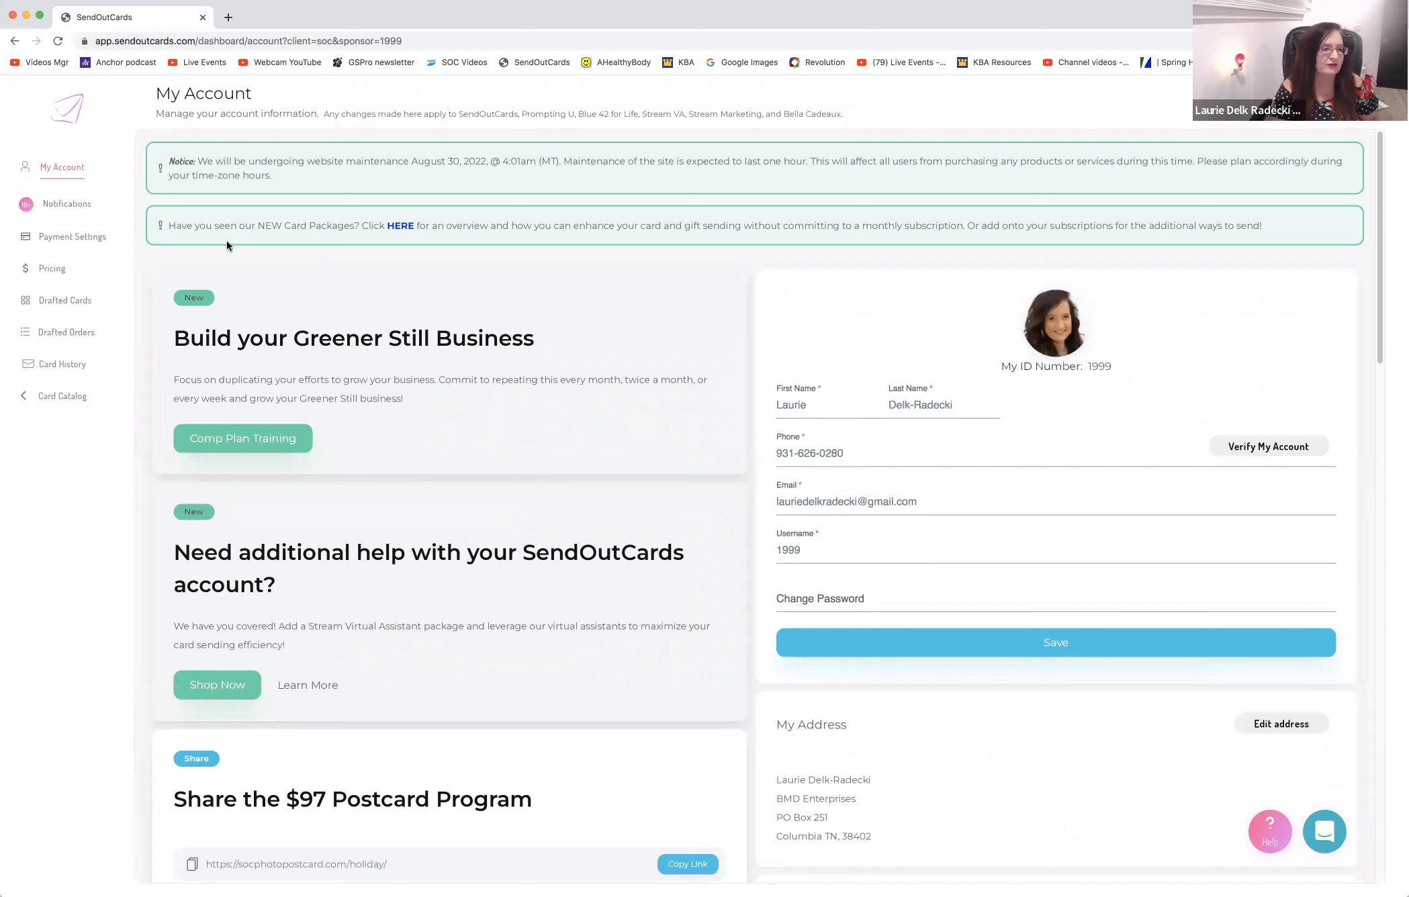
{"action": "left_click", "coordinate": [47, 397]}
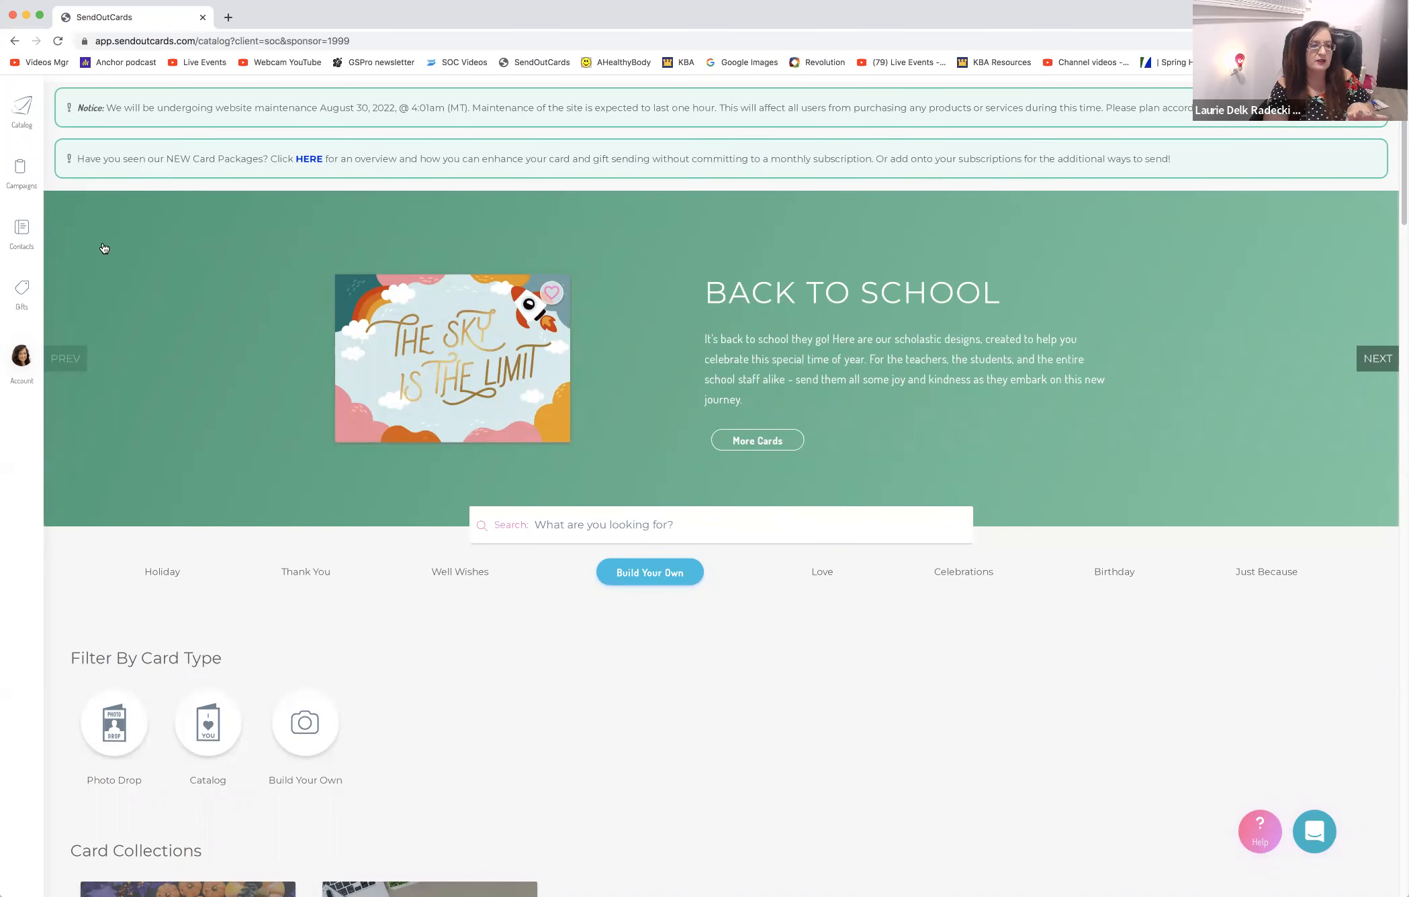
{"action": "left_click", "coordinate": [22, 231]}
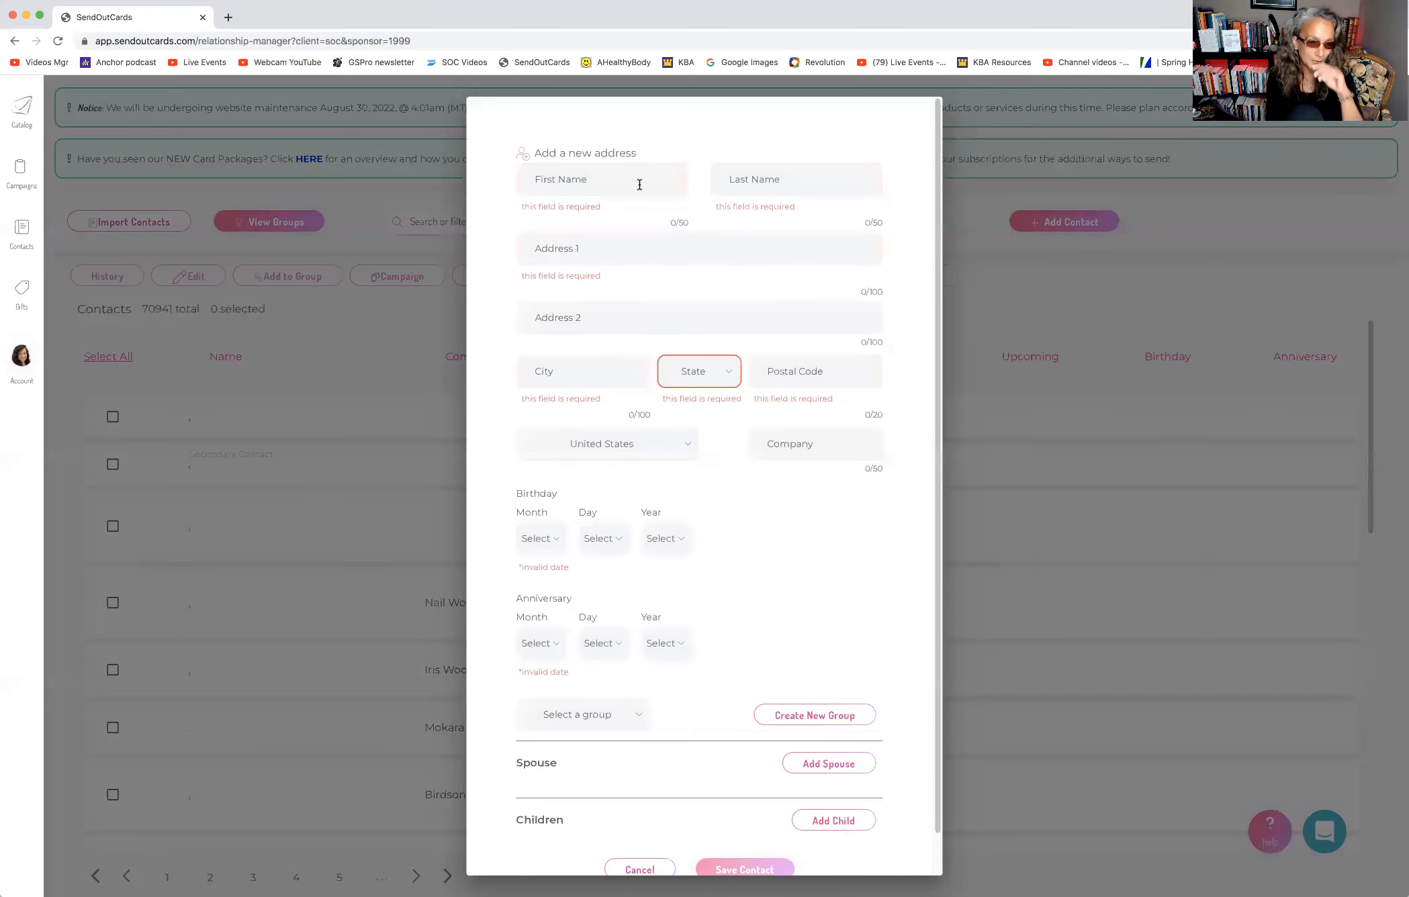
Enter the new contact's first name, last name and the beginning of the street address, leaving Address 2 empty
{"action": "left_click", "coordinate": [640, 184]}
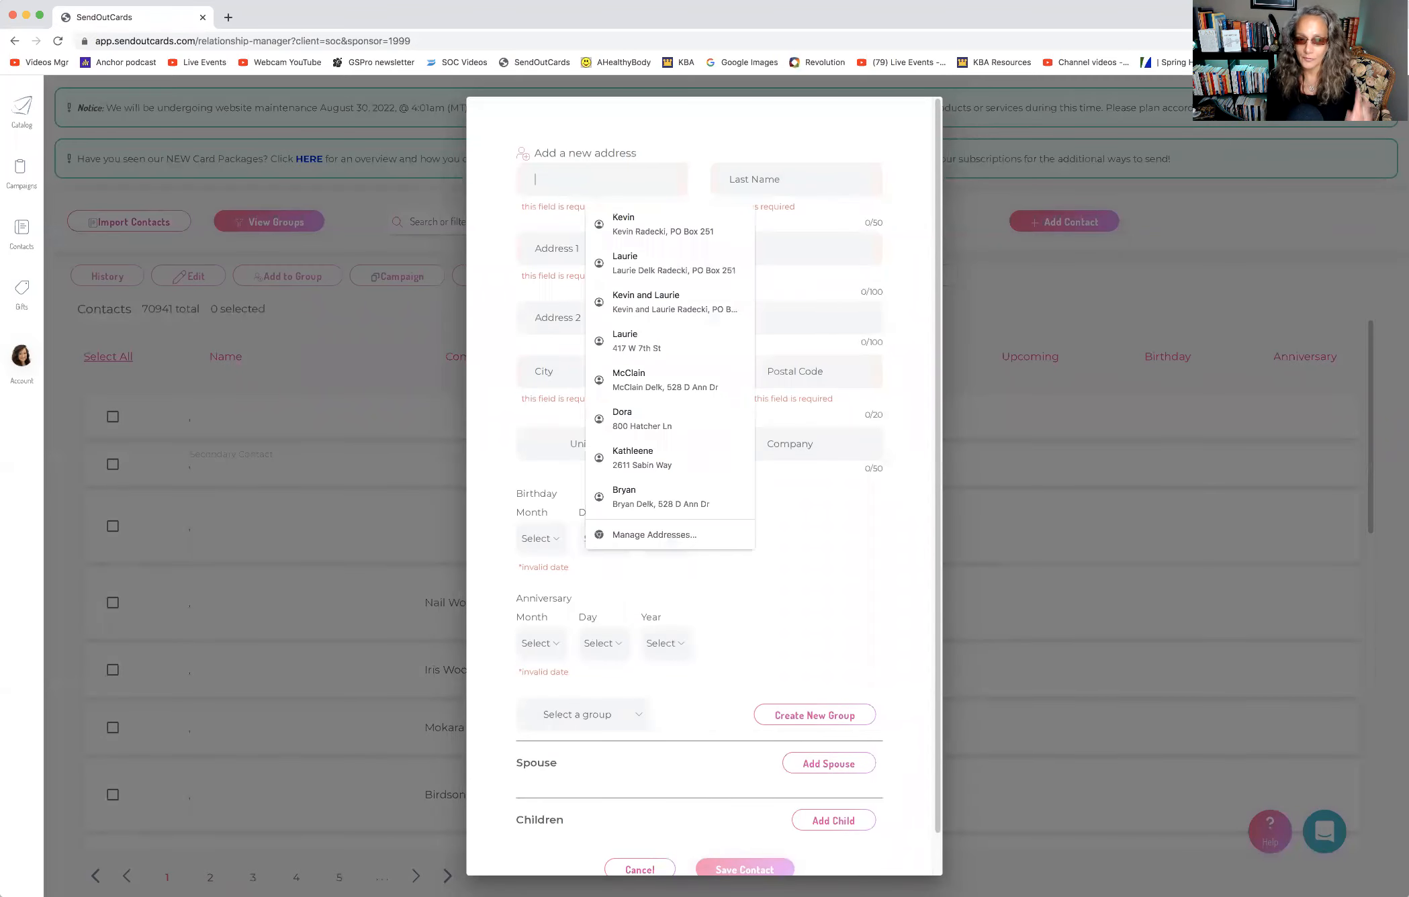
{"action": "type", "text": "Jane"}
{"action": "key", "text": "Tab"}
{"action": "type", "text": "Doe"}
{"action": "key", "text": "Tab"}
{"action": "type", "text": "12"}
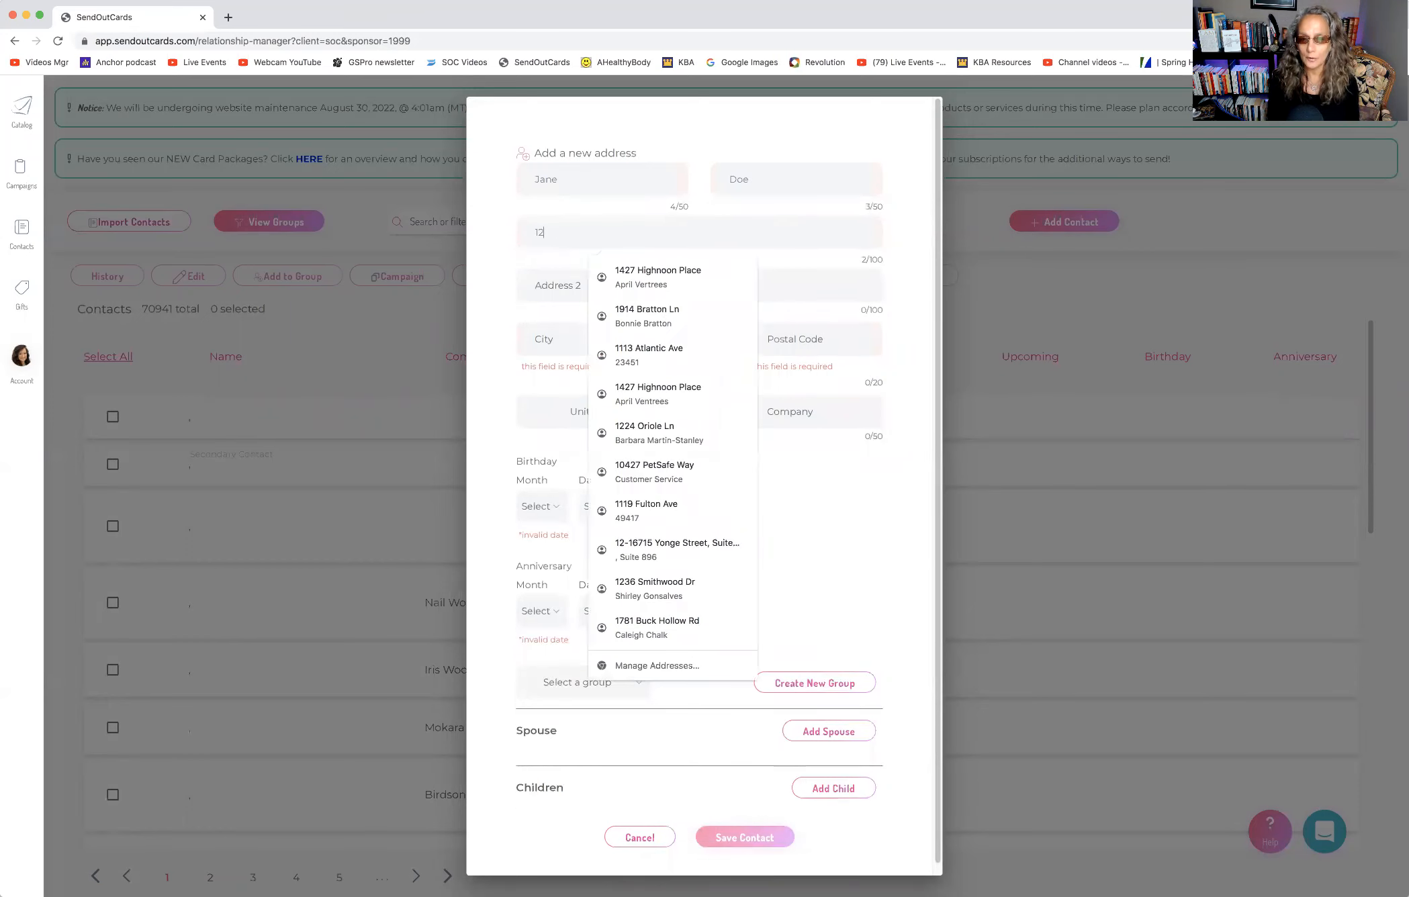
{"action": "type", "text": "3 St"}
{"action": "key", "text": "Tab"}
{"action": "key", "text": "Tab"}
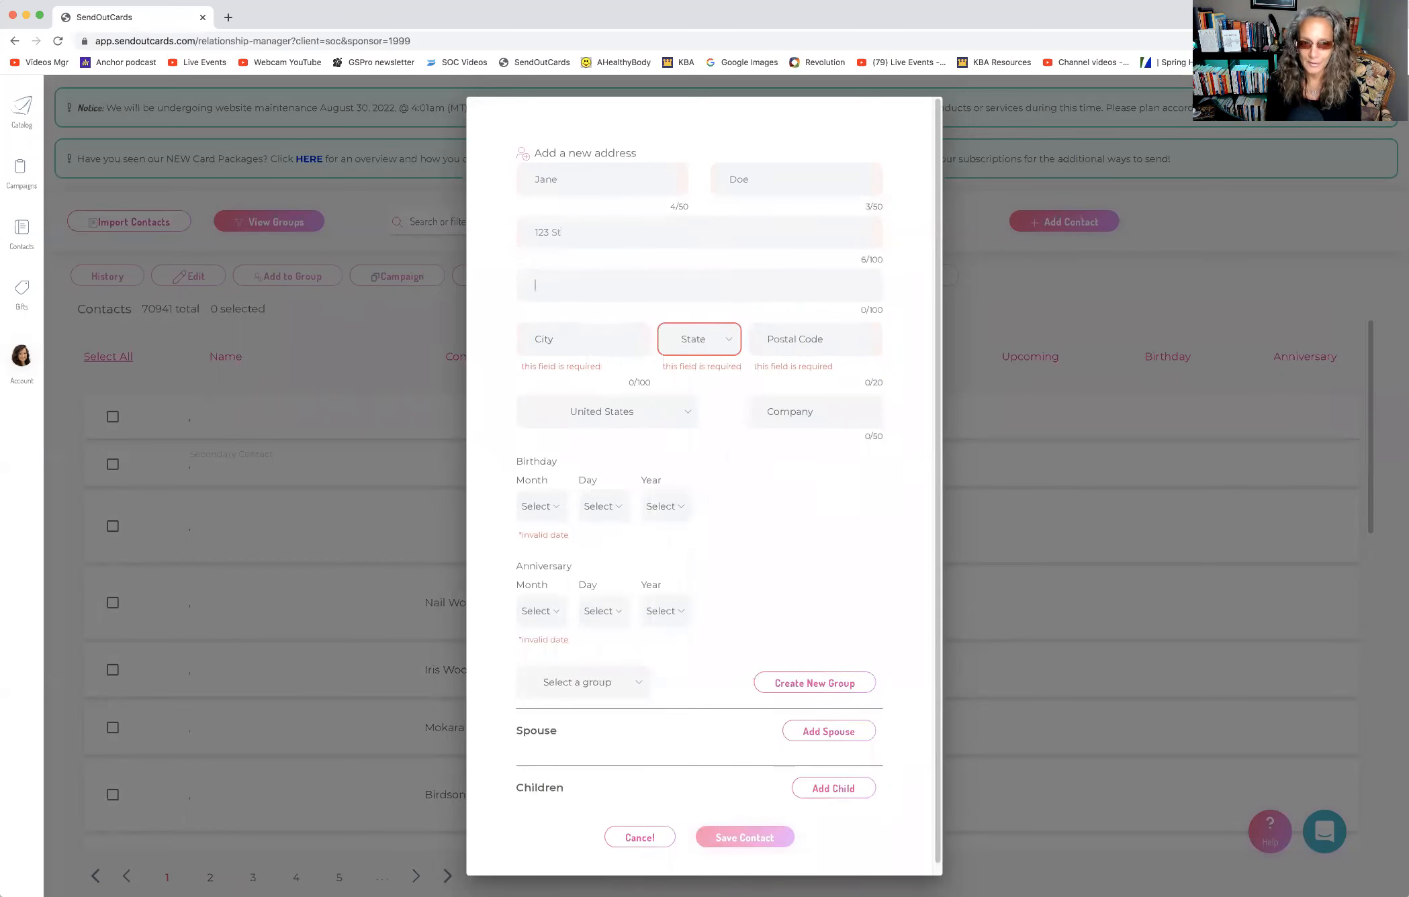
Fill in the contact's city, state and postal code, and complete the street name in Address 1
{"action": "type", "text": "Colu"}
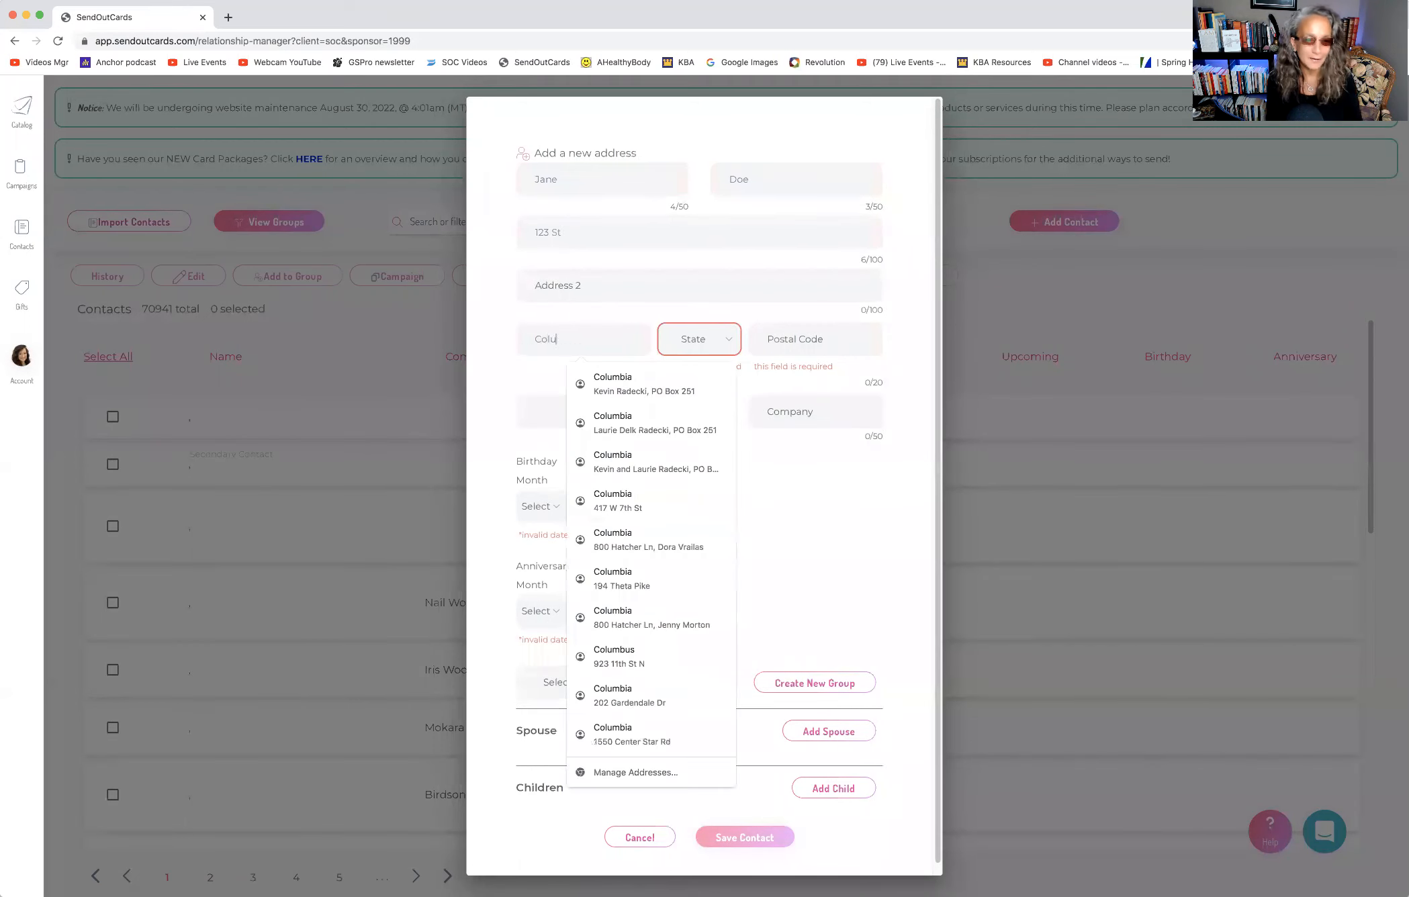
{"action": "type", "text": "mbia"}
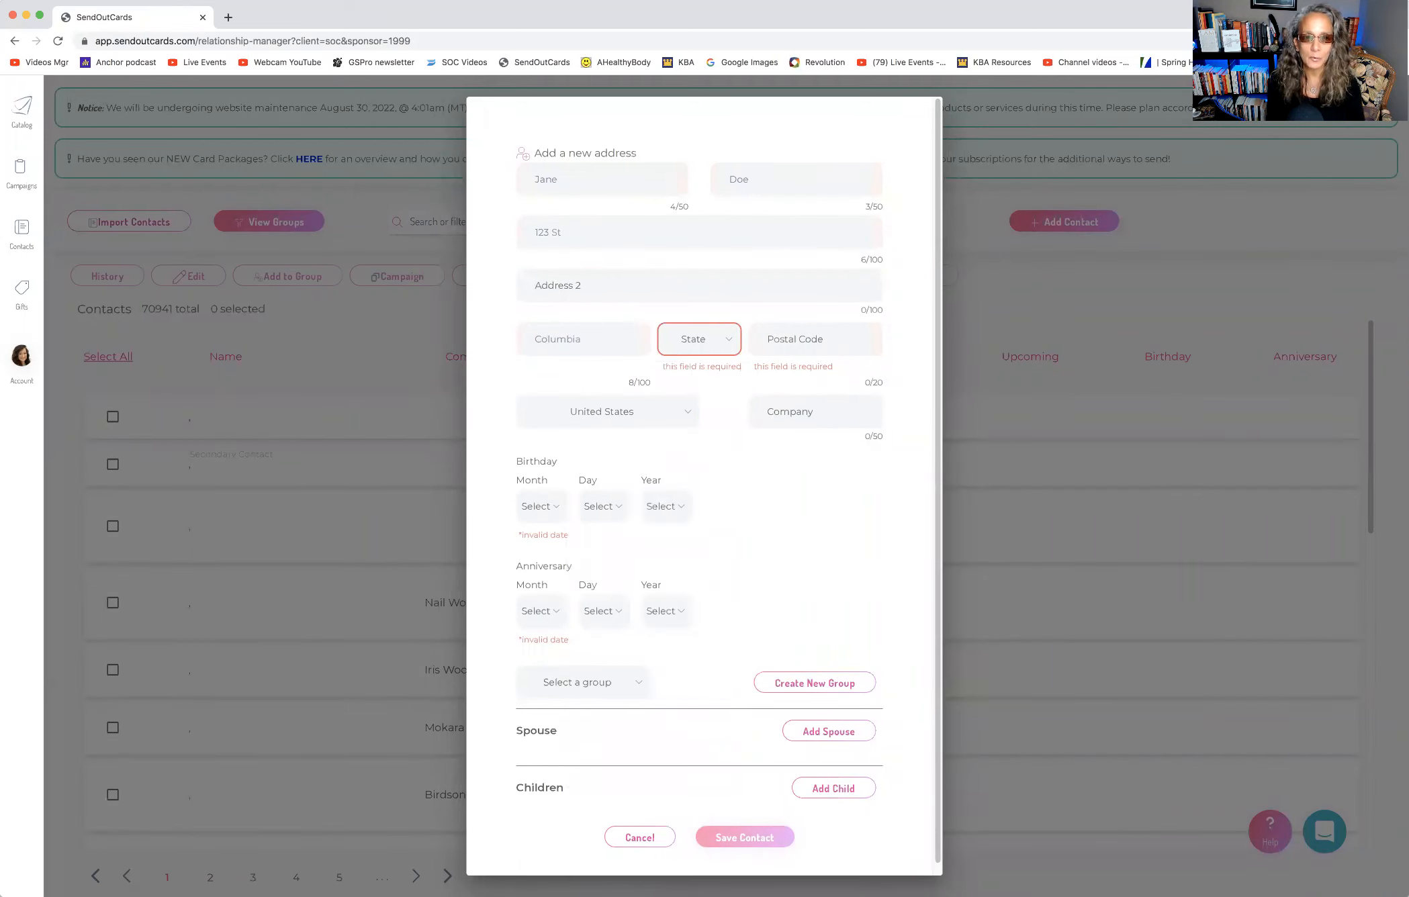
{"action": "left_click", "coordinate": [712, 338]}
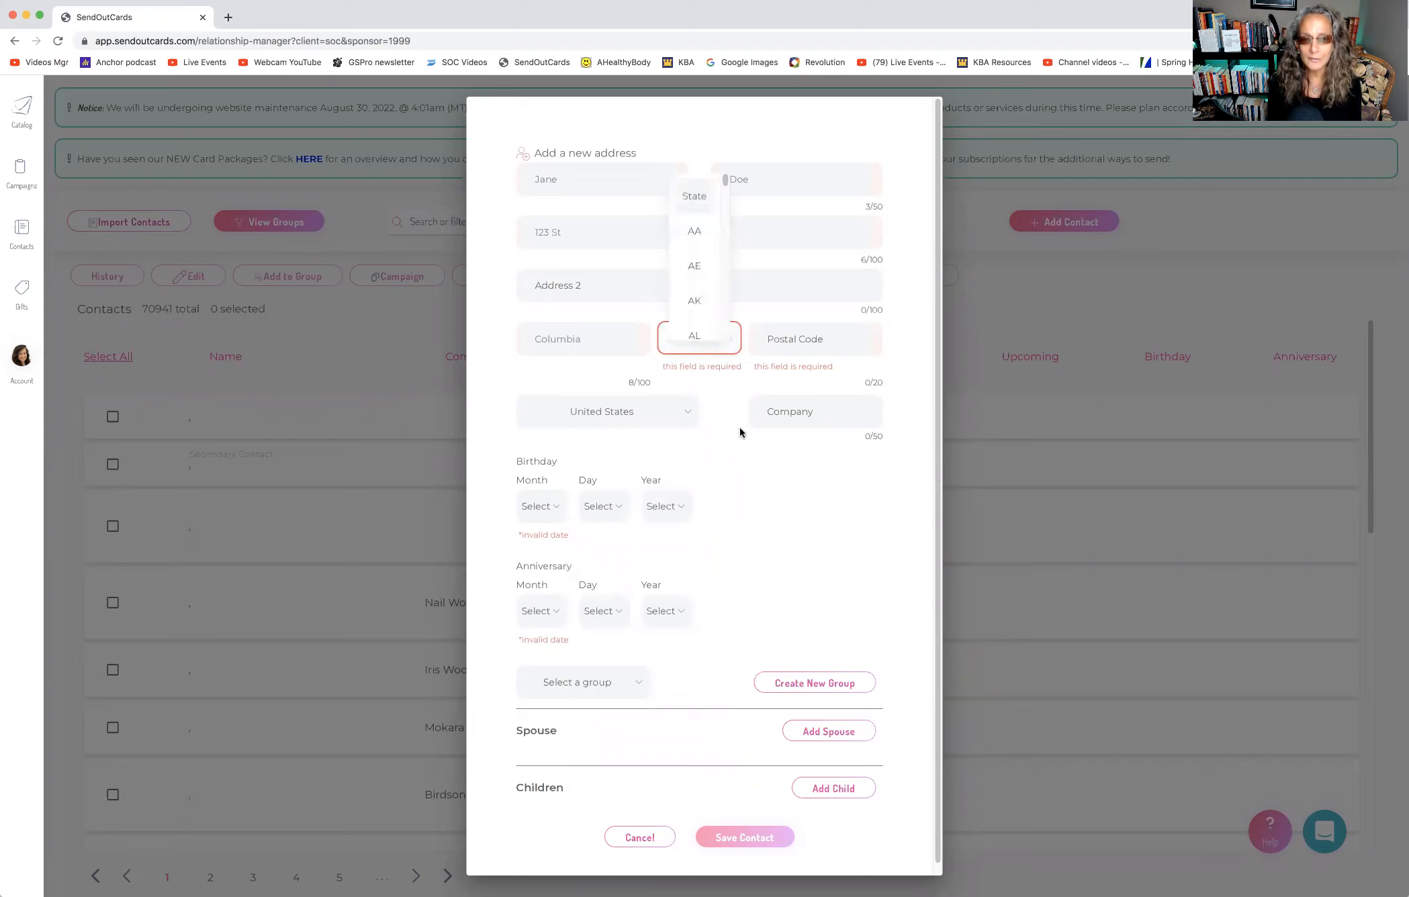
{"action": "scroll", "coordinate": [724, 327], "scroll_direction": "down", "scroll_amount": 15}
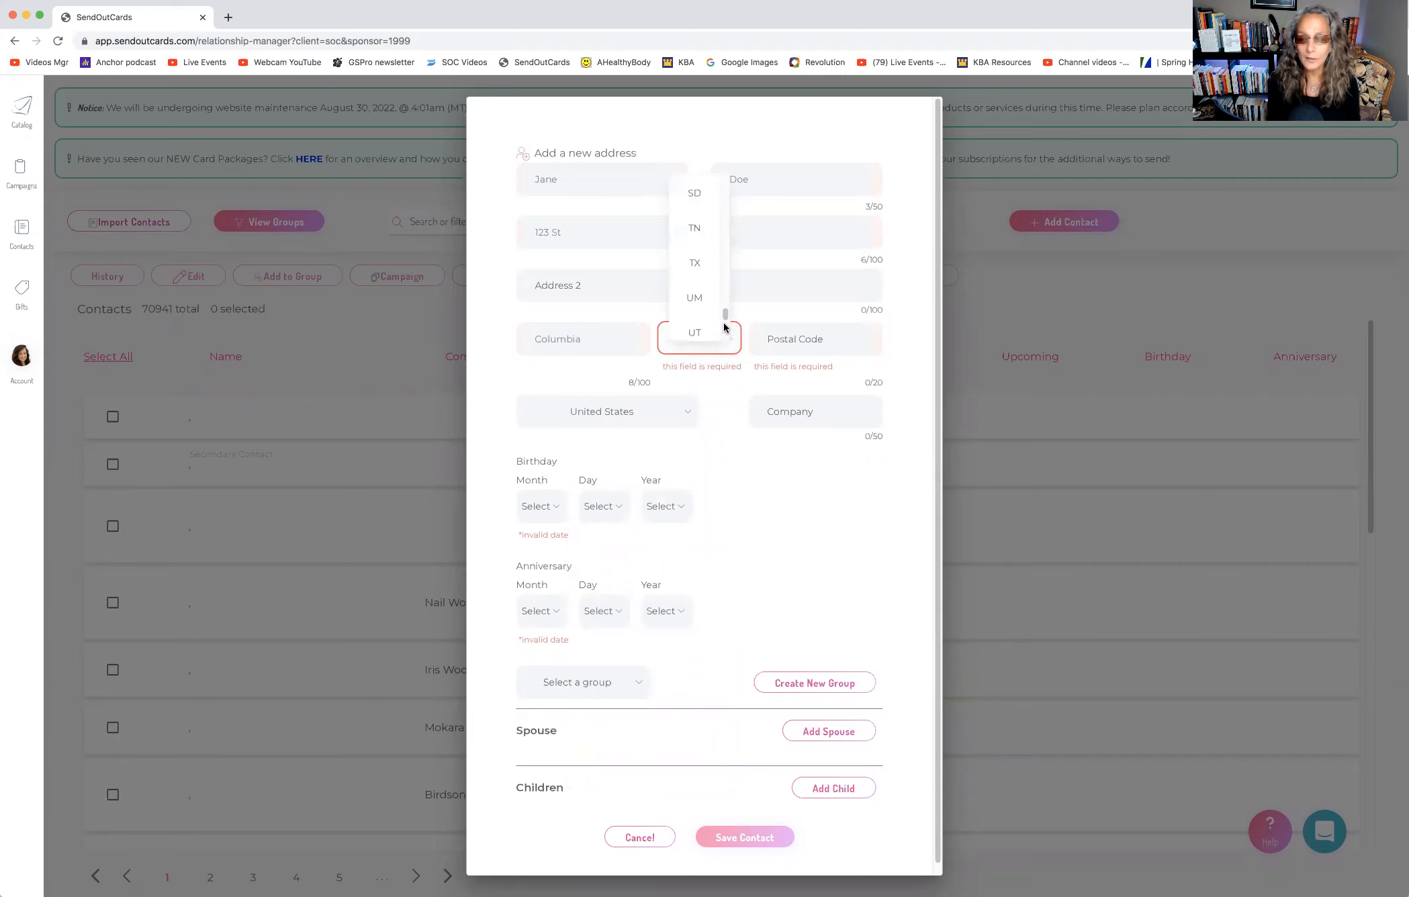
{"action": "left_click", "coordinate": [695, 226]}
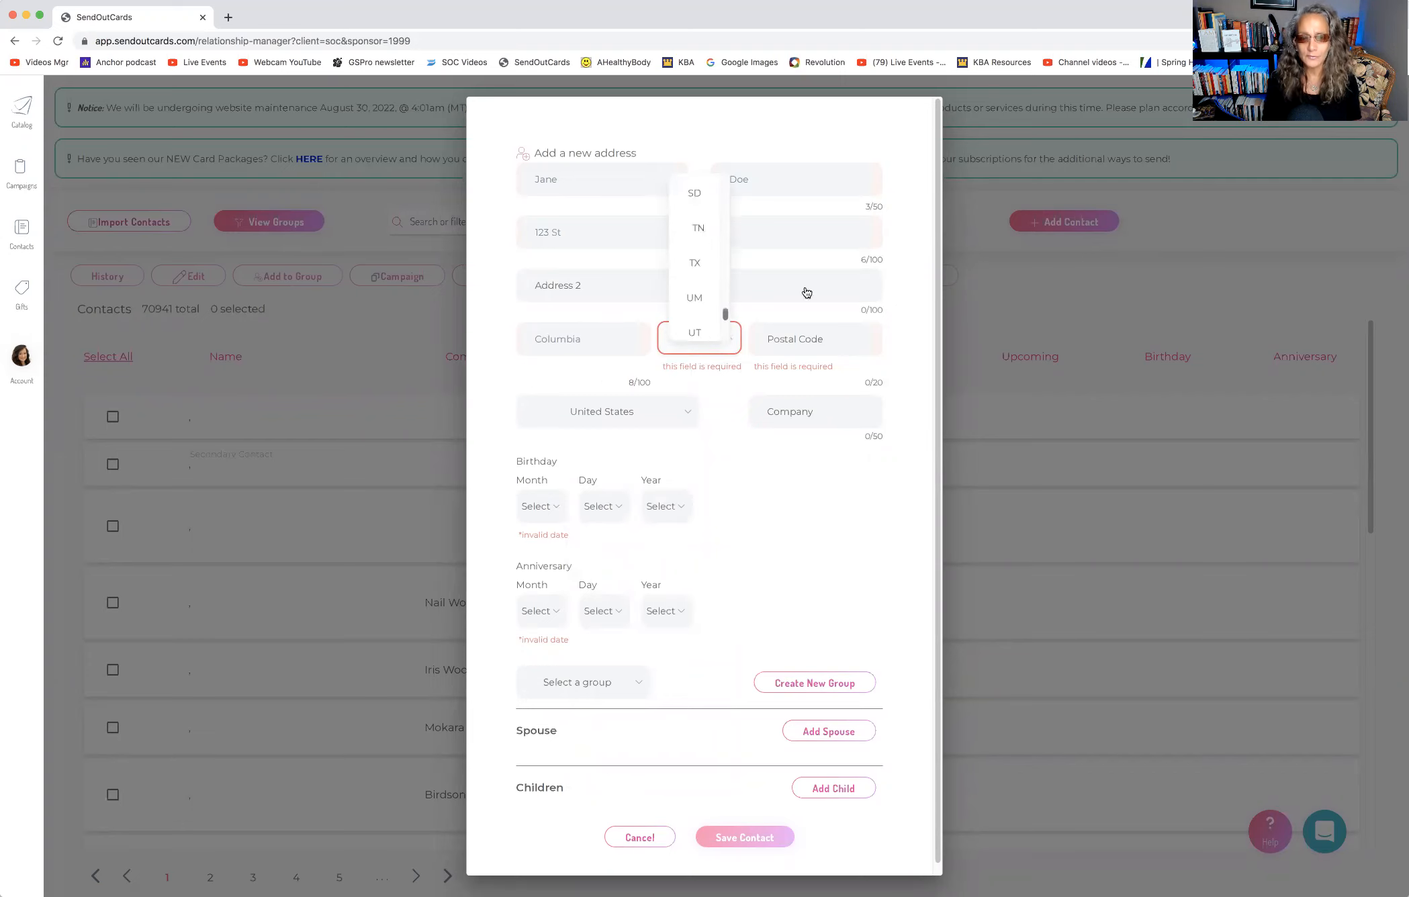
{"action": "left_click", "coordinate": [795, 346]}
{"action": "type", "text": "3"}
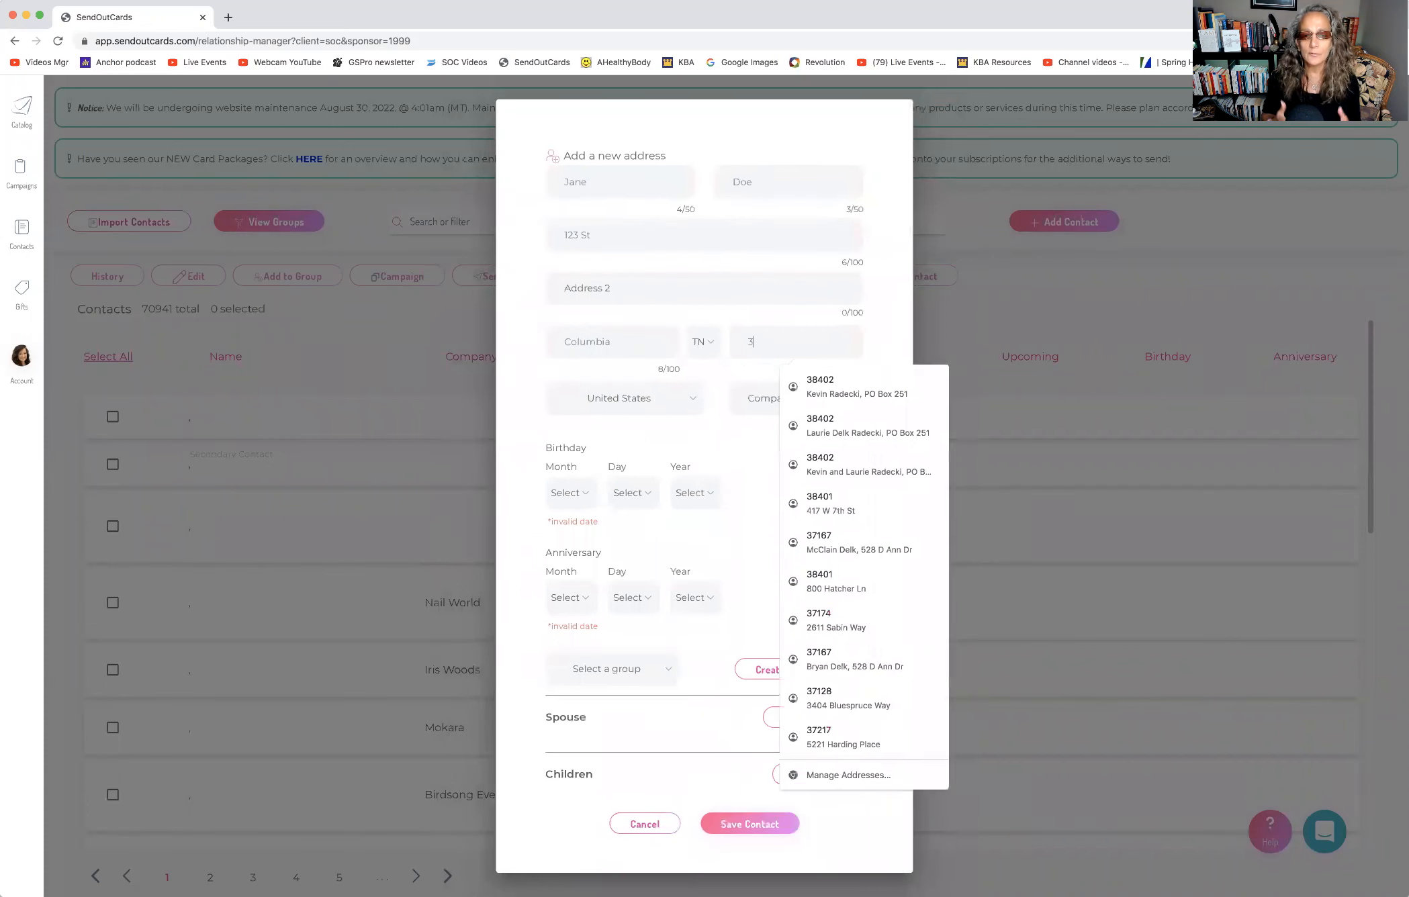
{"action": "type", "text": "840"}
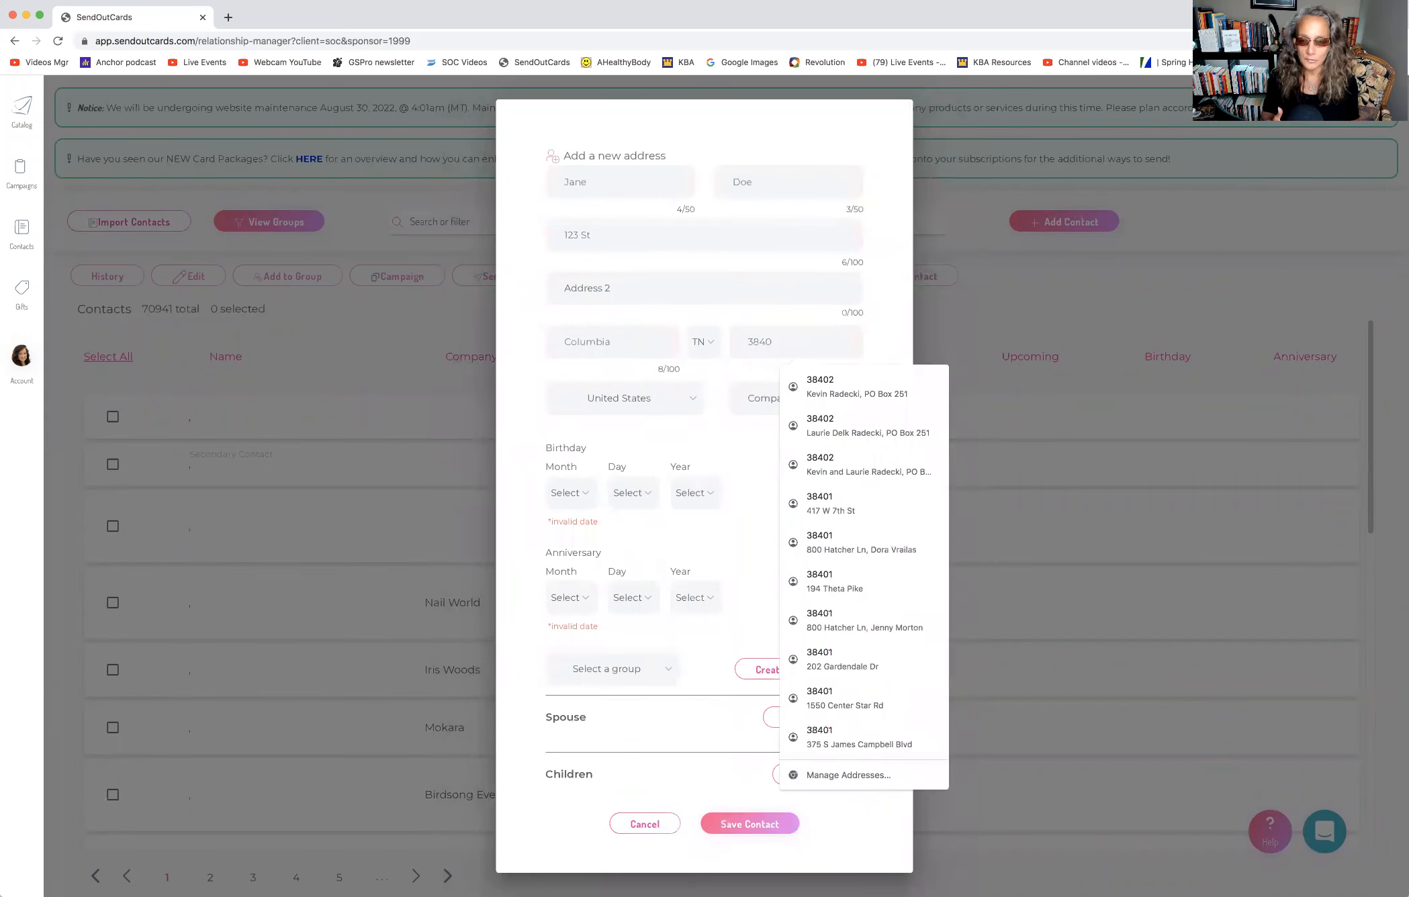
{"action": "type", "text": "1"}
{"action": "left_click", "coordinate": [755, 436]}
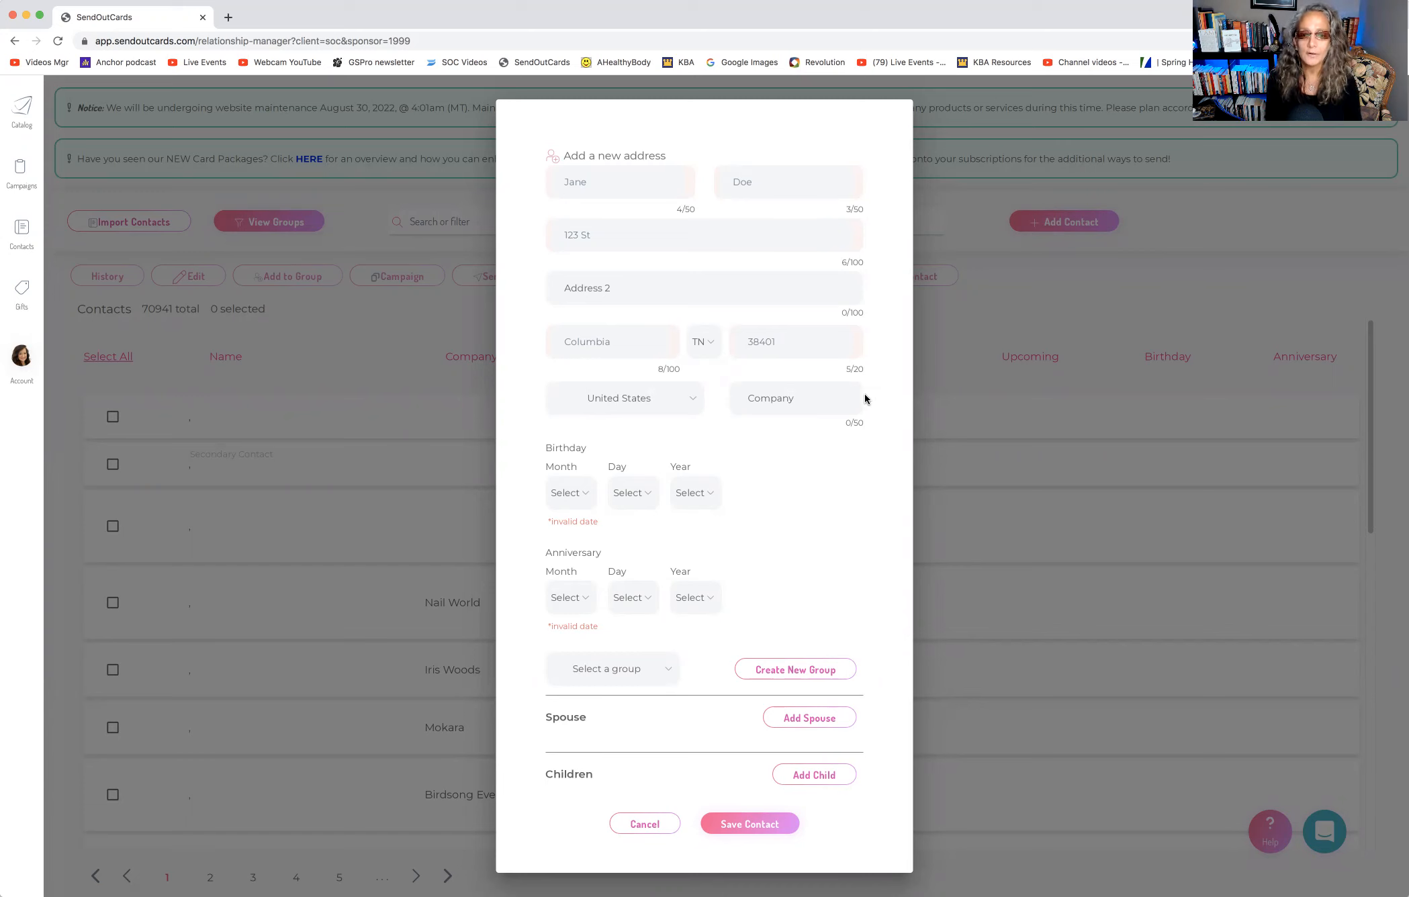
{"action": "left_click", "coordinate": [577, 236]}
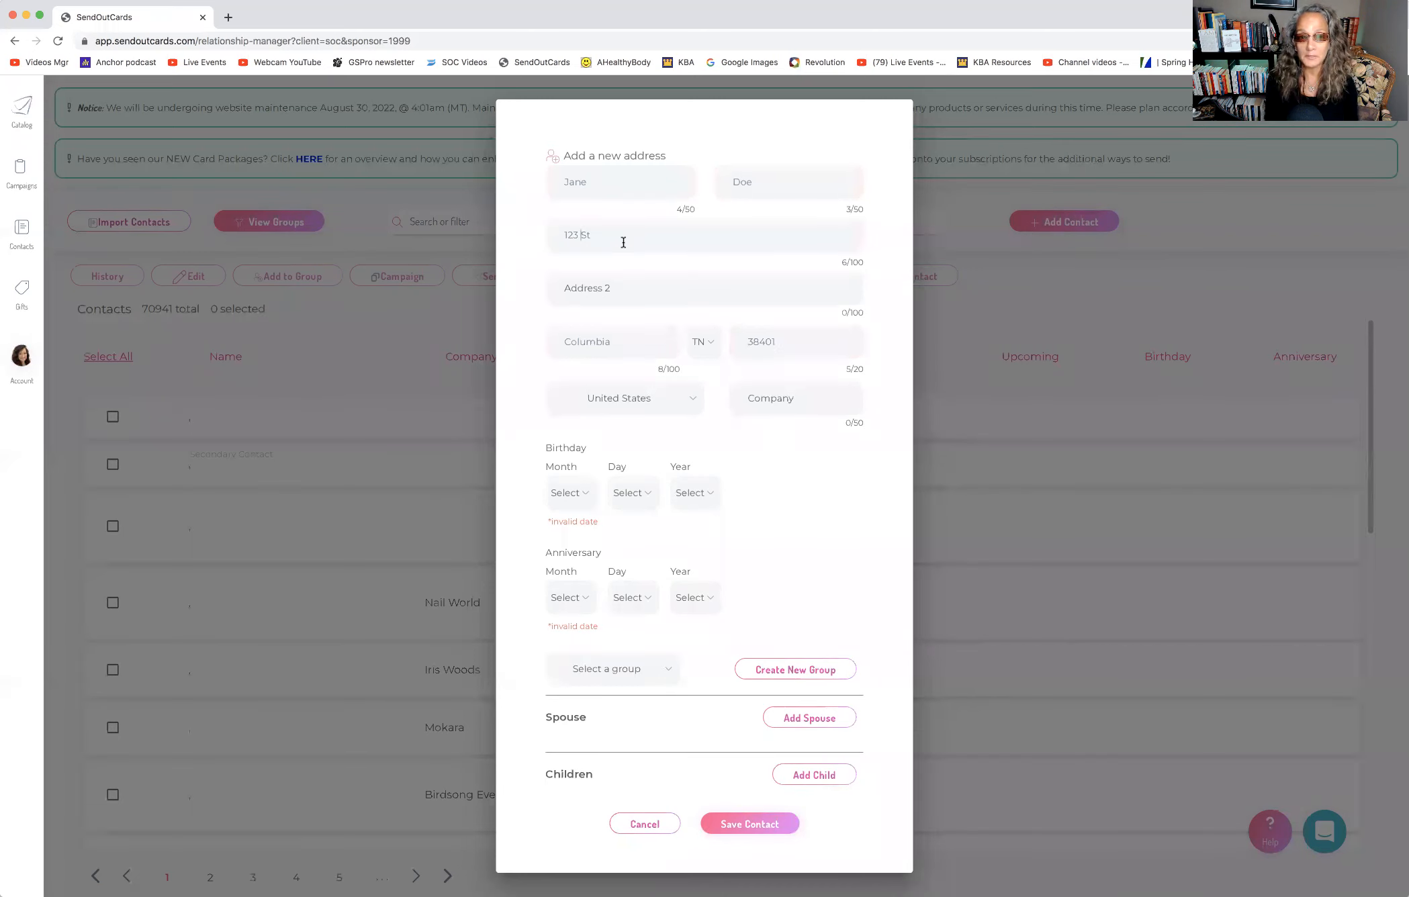
{"action": "type", "text": "Way"}
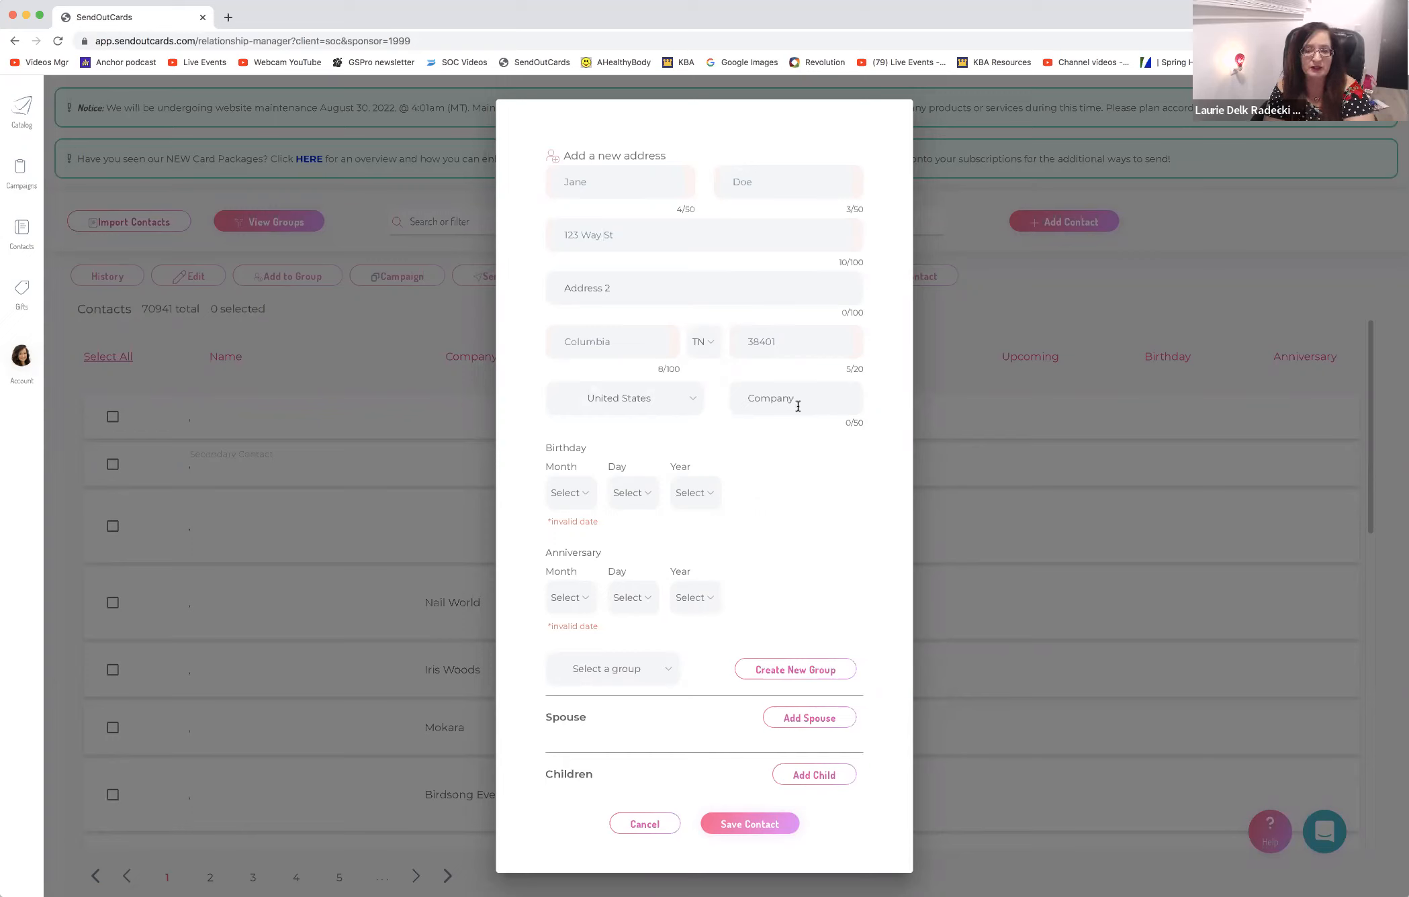
Set the month, day and year of the contact's birthday
{"action": "left_click", "coordinate": [585, 499]}
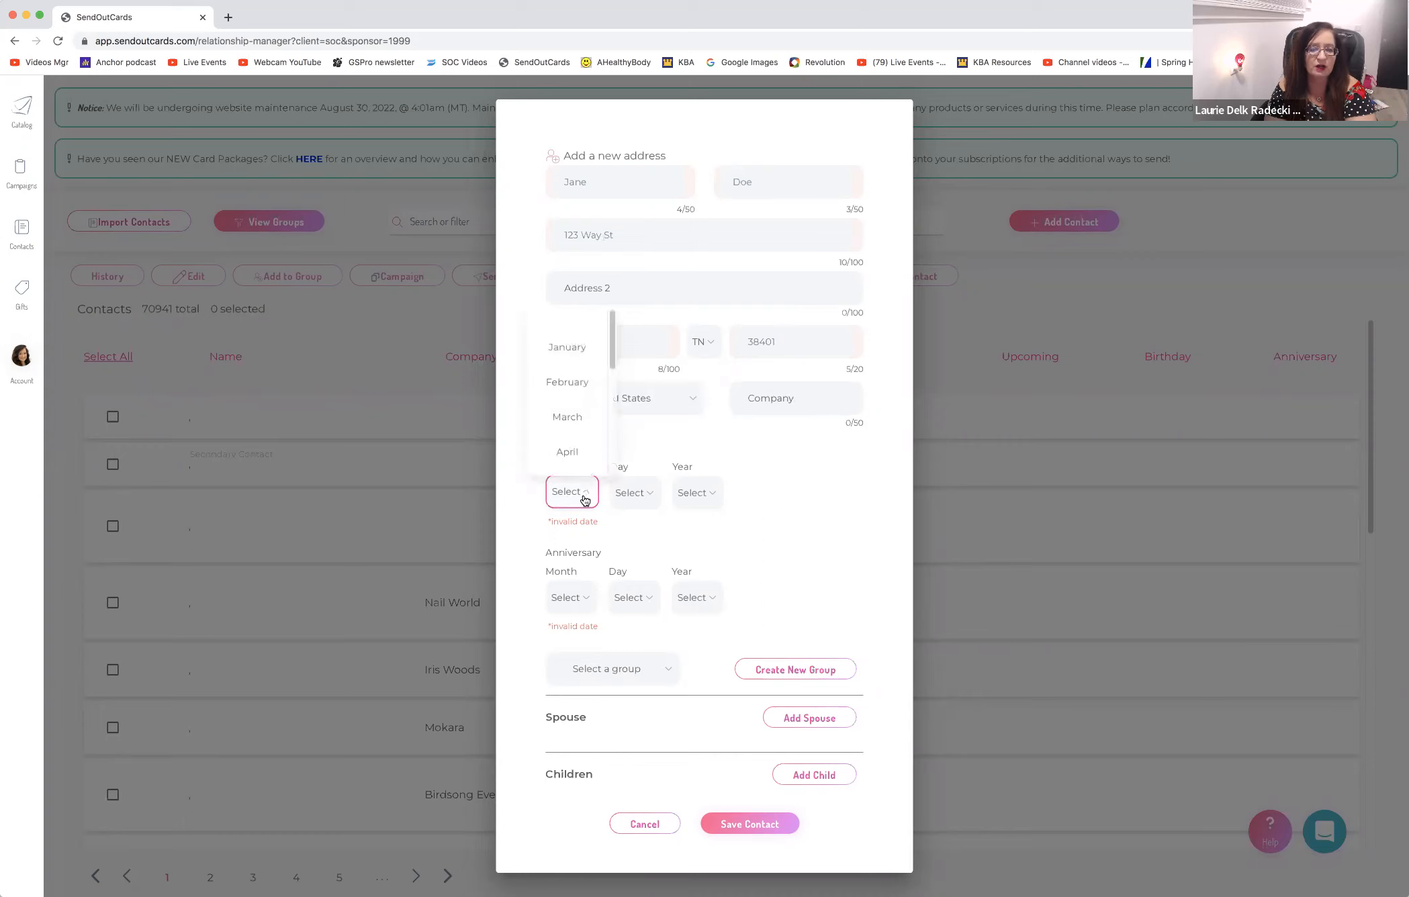
{"action": "left_click", "coordinate": [571, 383]}
{"action": "left_click", "coordinate": [655, 493]}
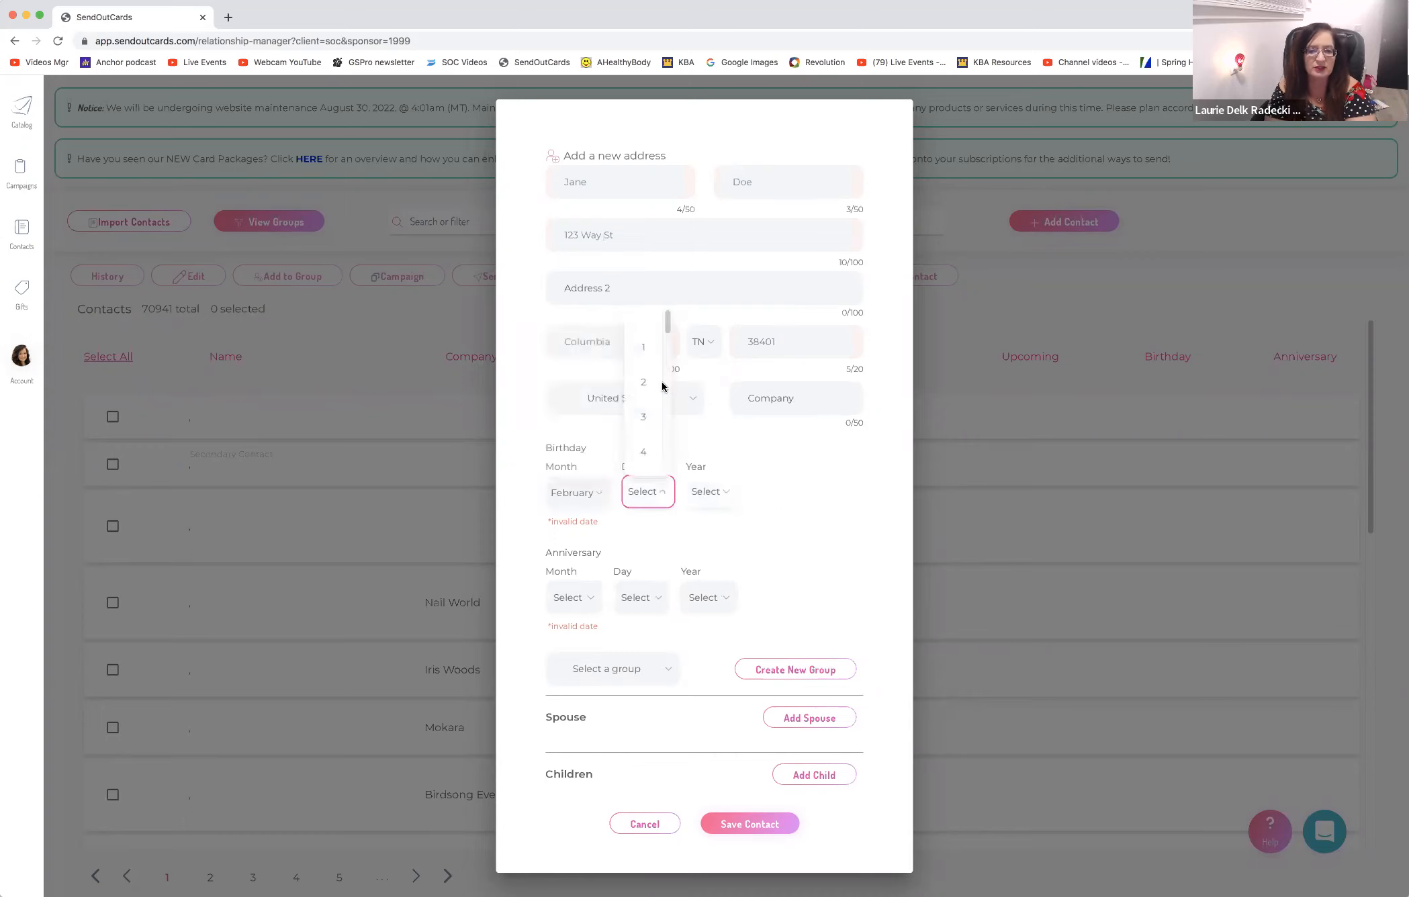
{"action": "left_click", "coordinate": [656, 347]}
{"action": "left_click", "coordinate": [695, 506]}
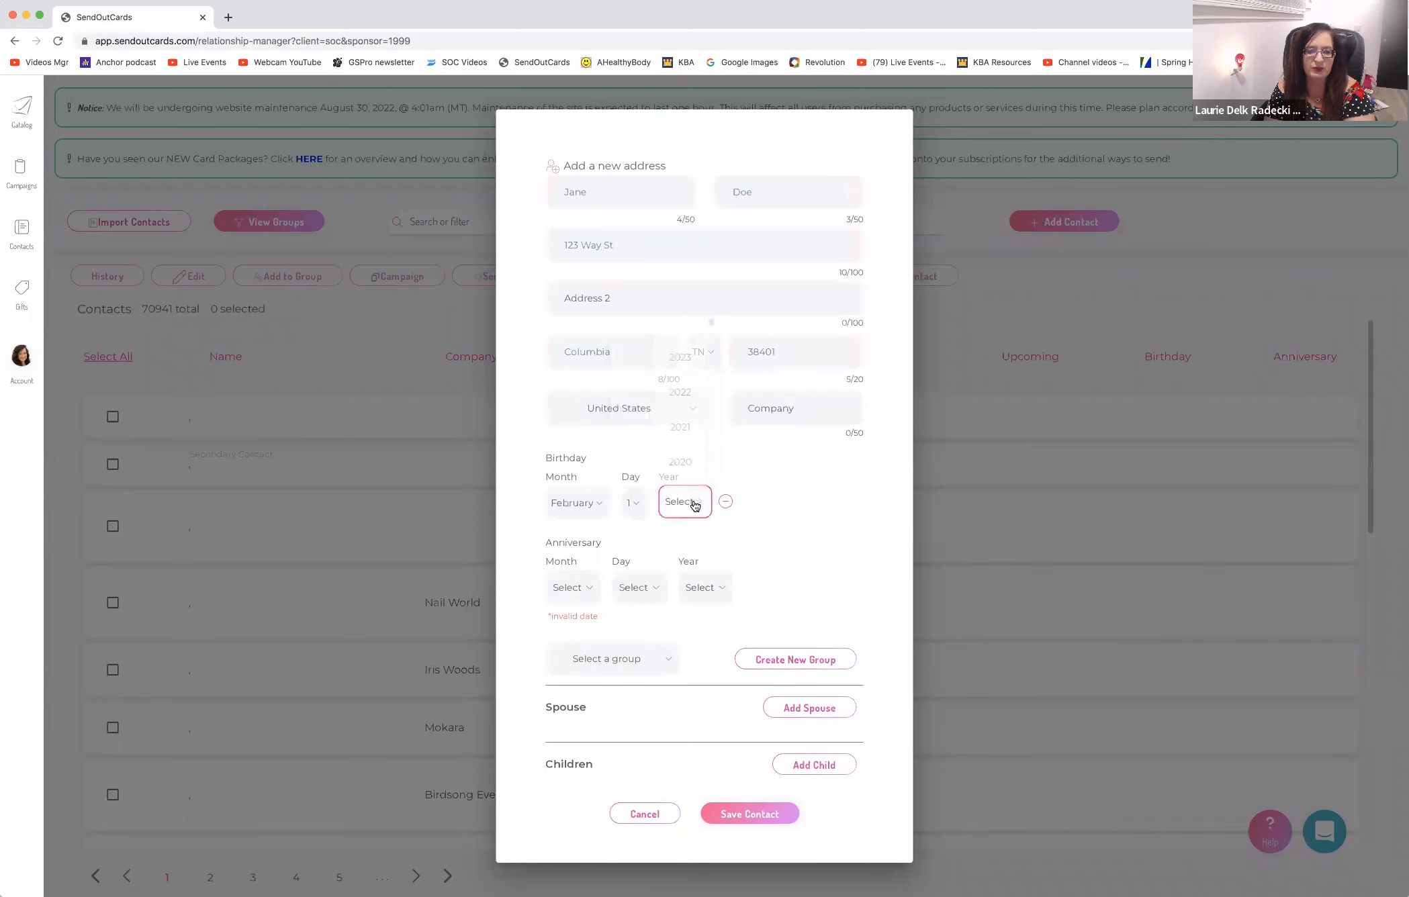
{"action": "scroll", "coordinate": [710, 458], "scroll_direction": "down", "scroll_amount": 20}
{"action": "left_click", "coordinate": [683, 452]}
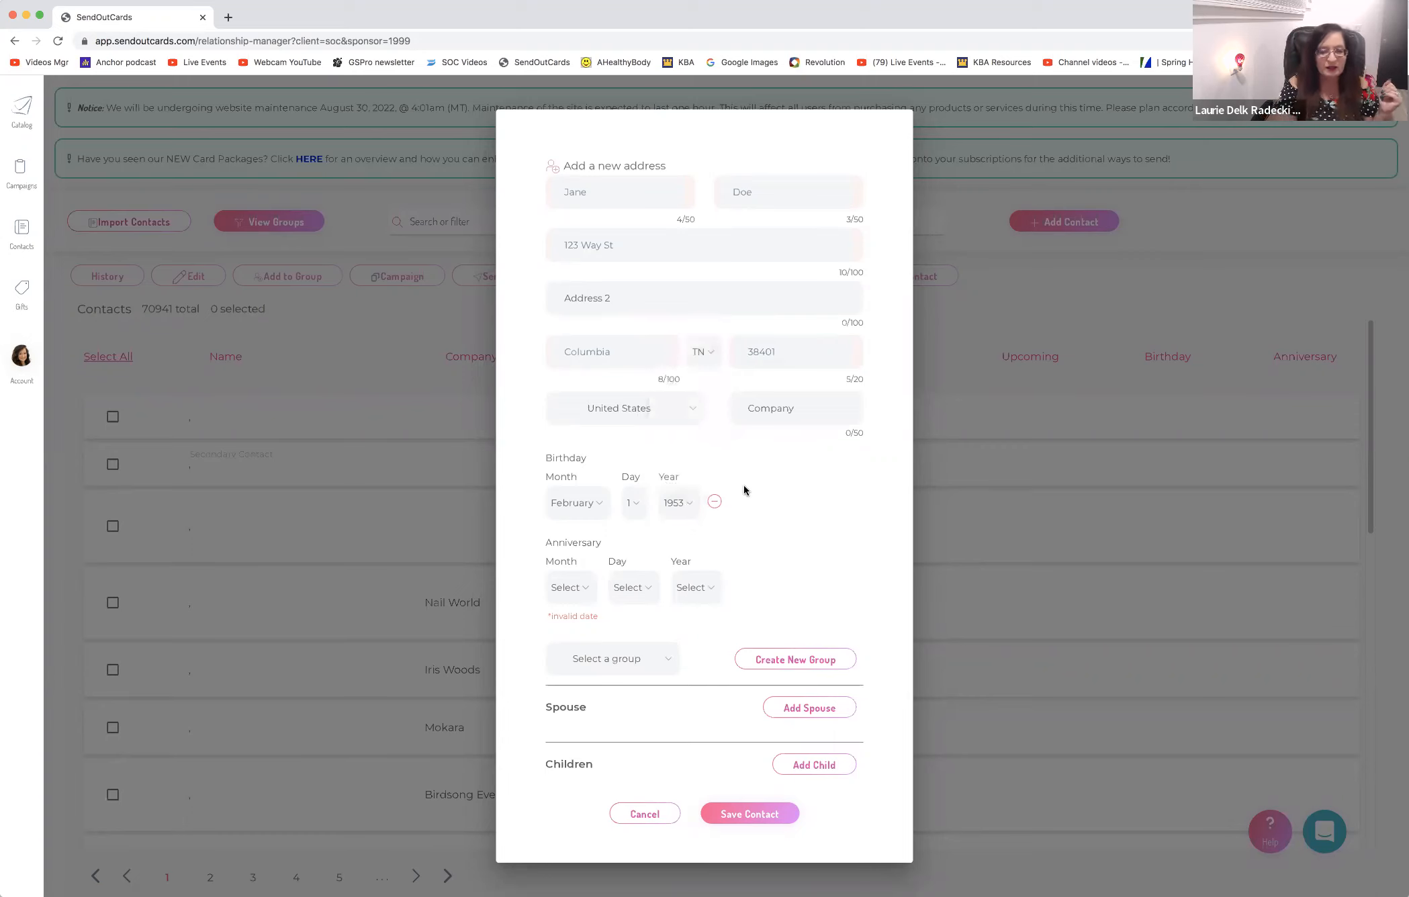
Set the contact's anniversary to March 8, 2020
{"action": "left_click", "coordinate": [581, 592]}
{"action": "left_click", "coordinate": [568, 514]}
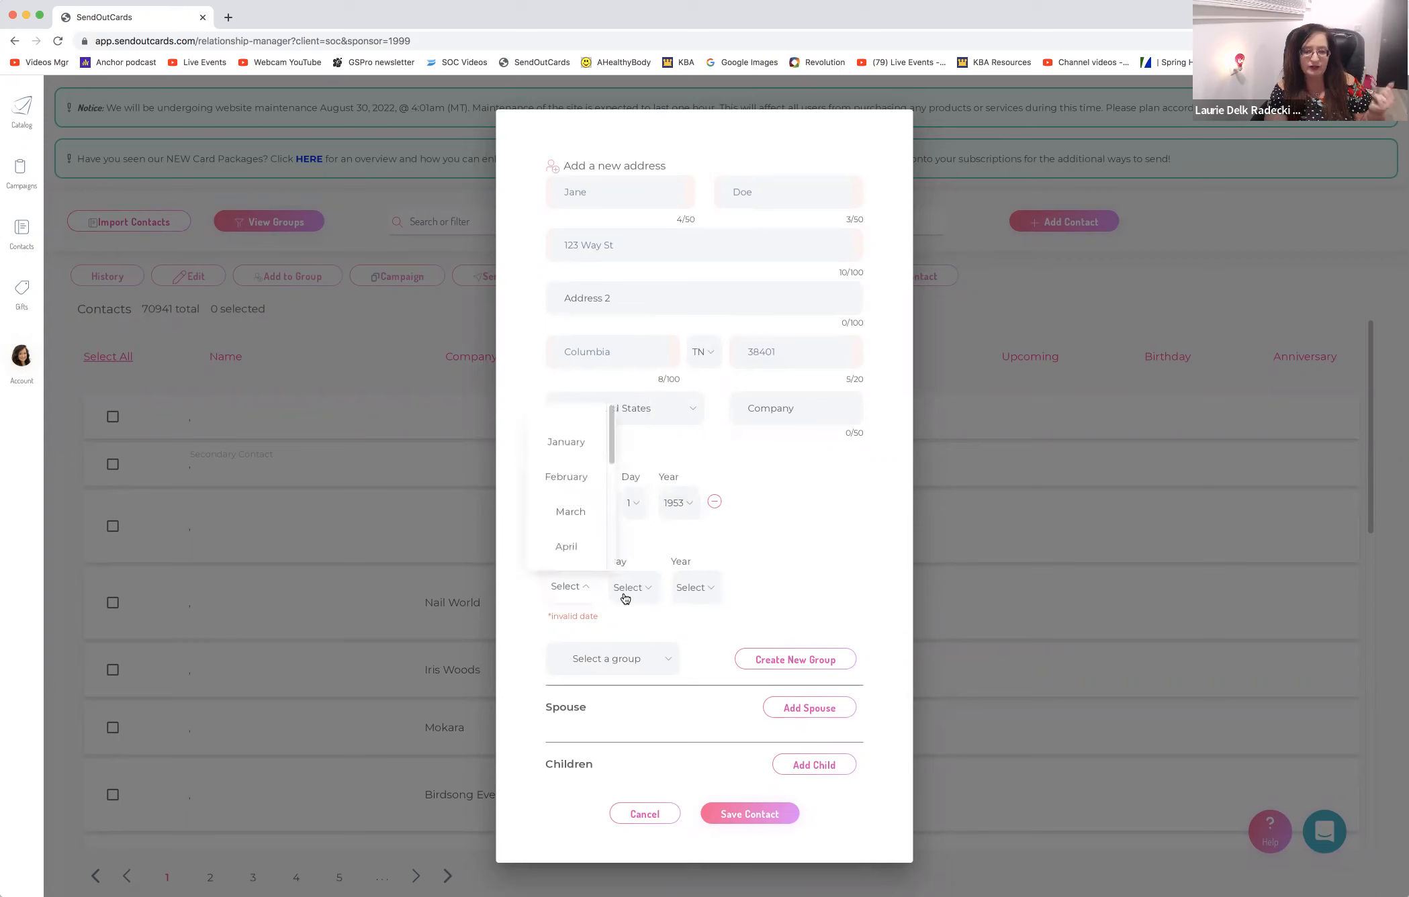
{"action": "left_click", "coordinate": [651, 545]}
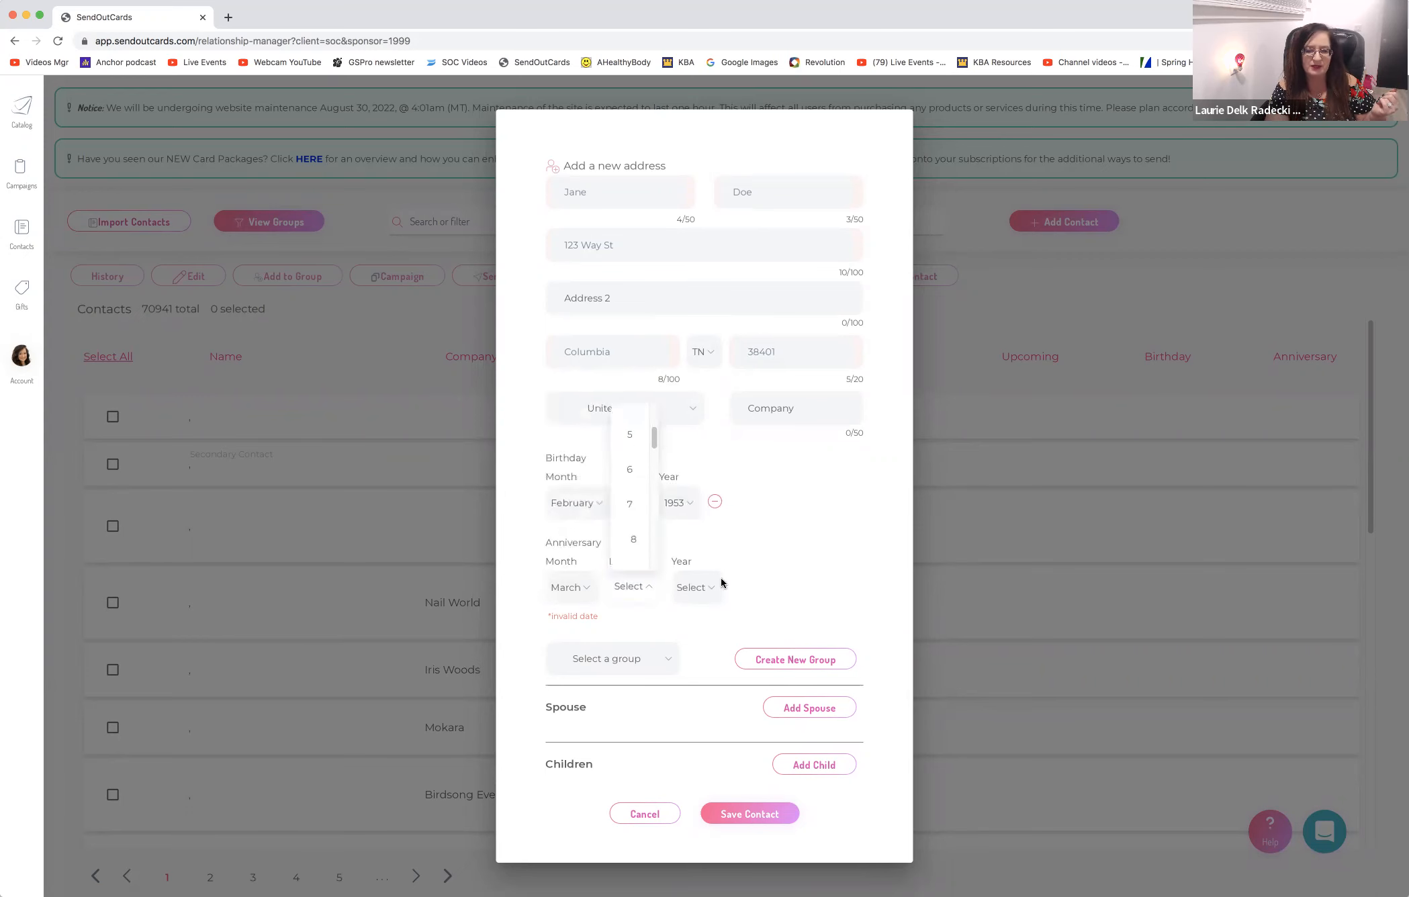
{"action": "left_click", "coordinate": [688, 601]}
{"action": "left_click", "coordinate": [671, 558]}
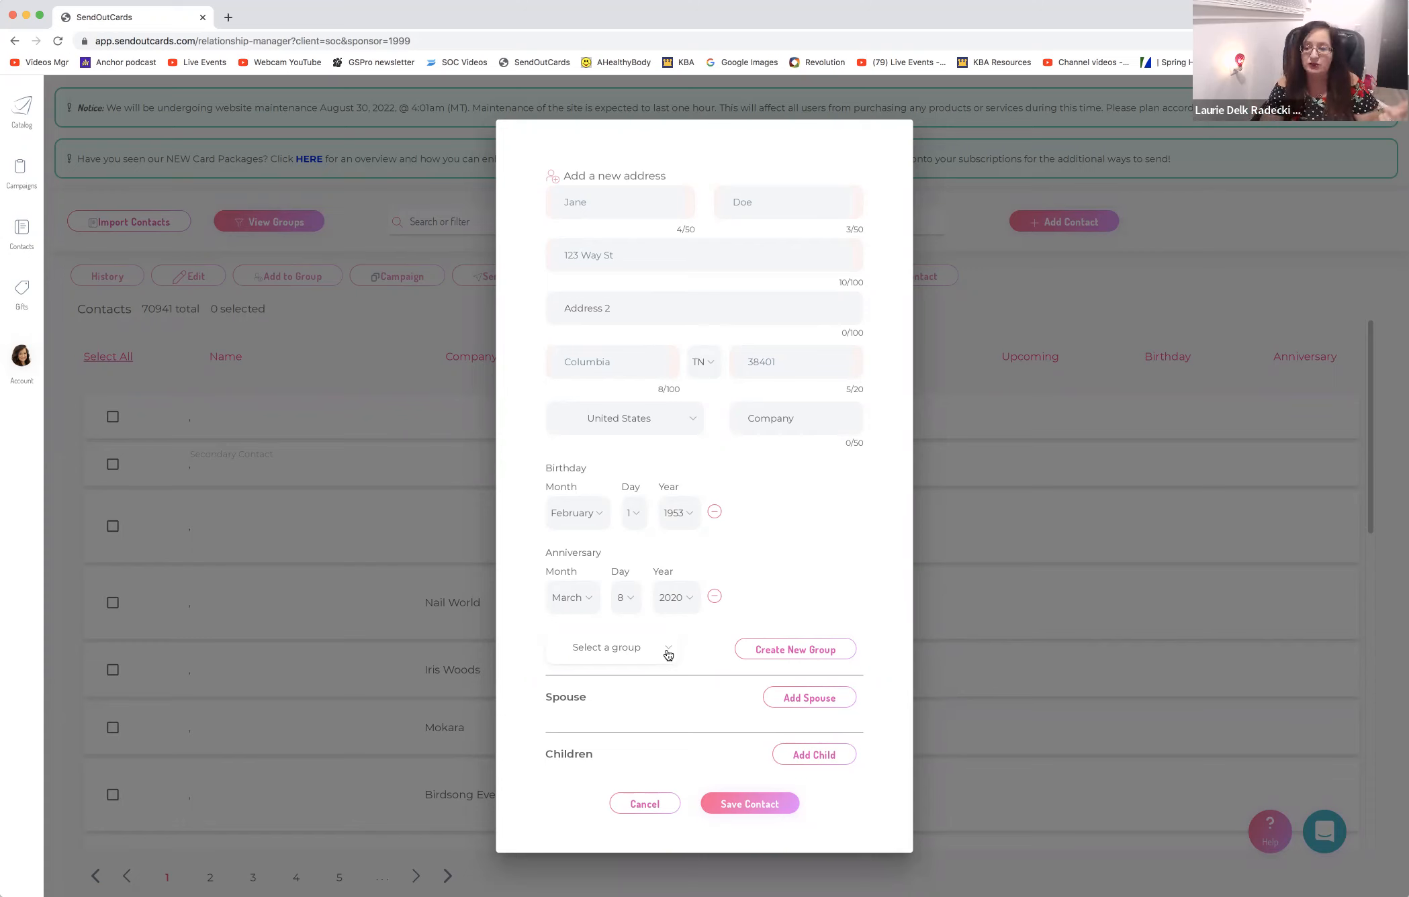
Assign the contact to the Accountant group and save the contact
{"action": "left_click", "coordinate": [668, 655]}
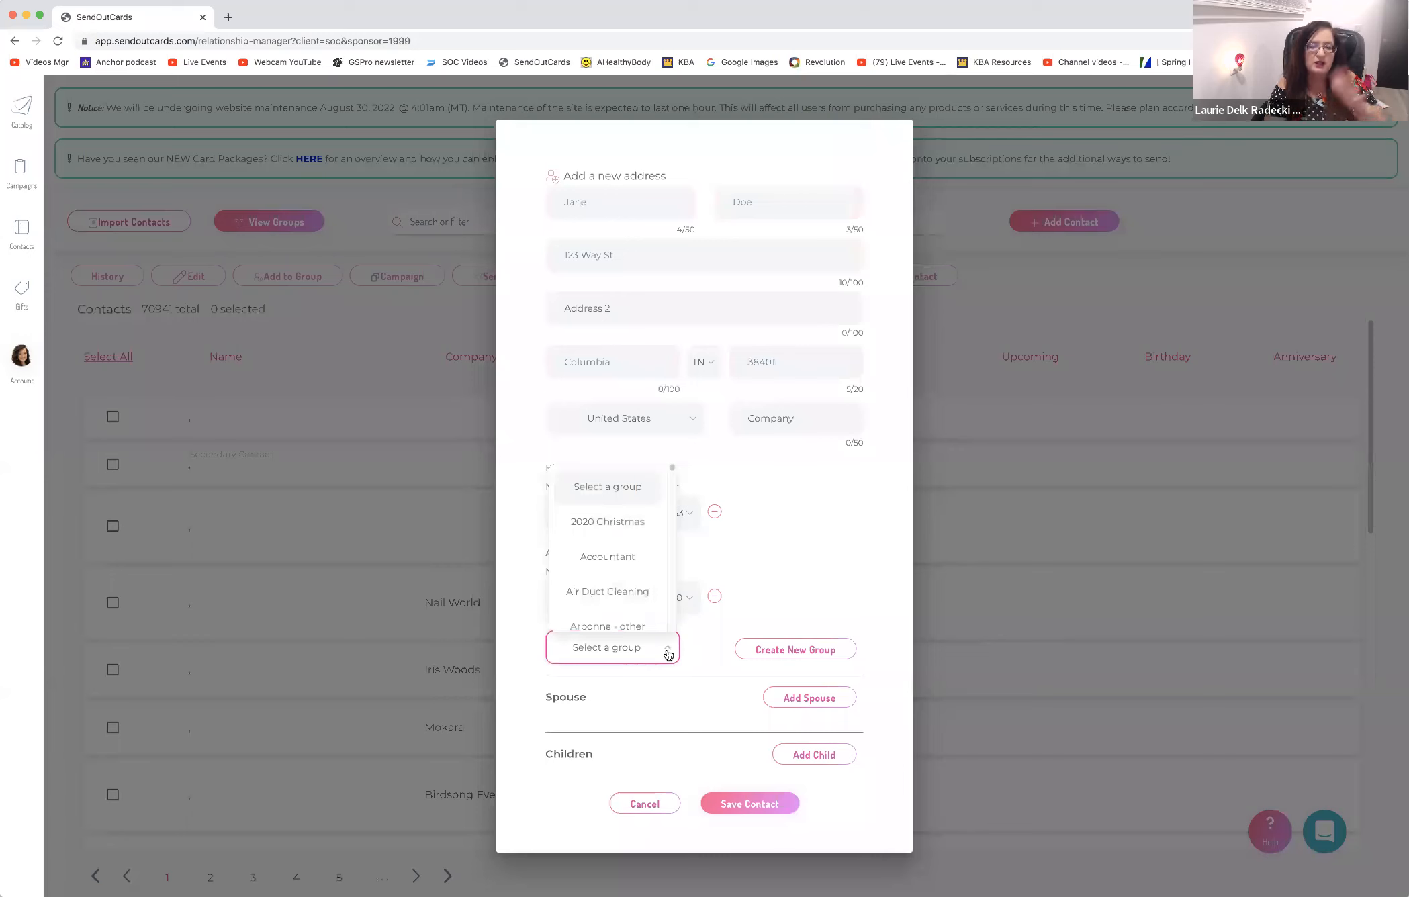
{"action": "left_click", "coordinate": [618, 562]}
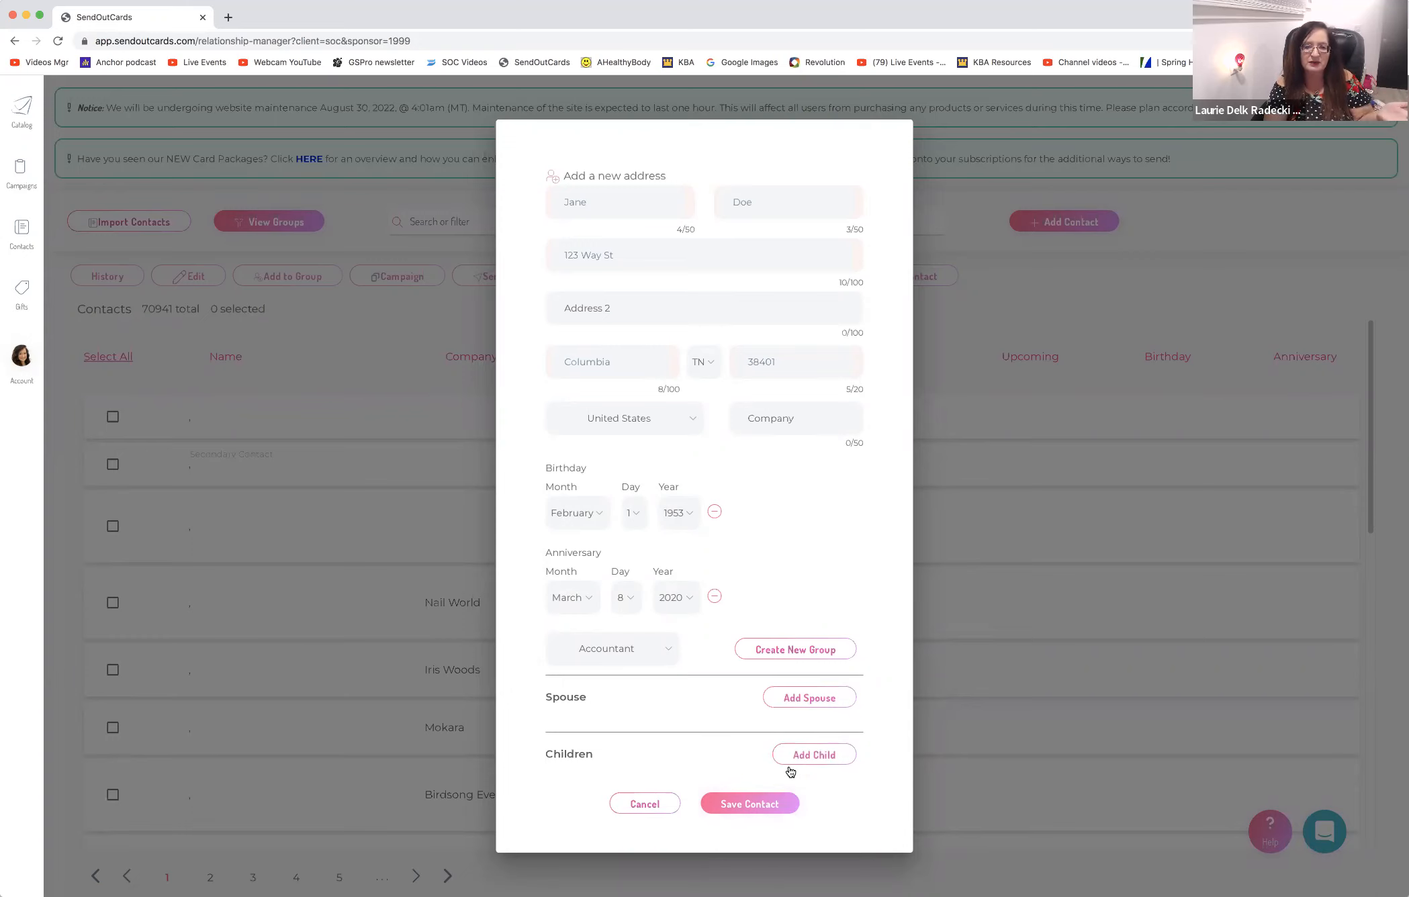
{"action": "left_click", "coordinate": [747, 804]}
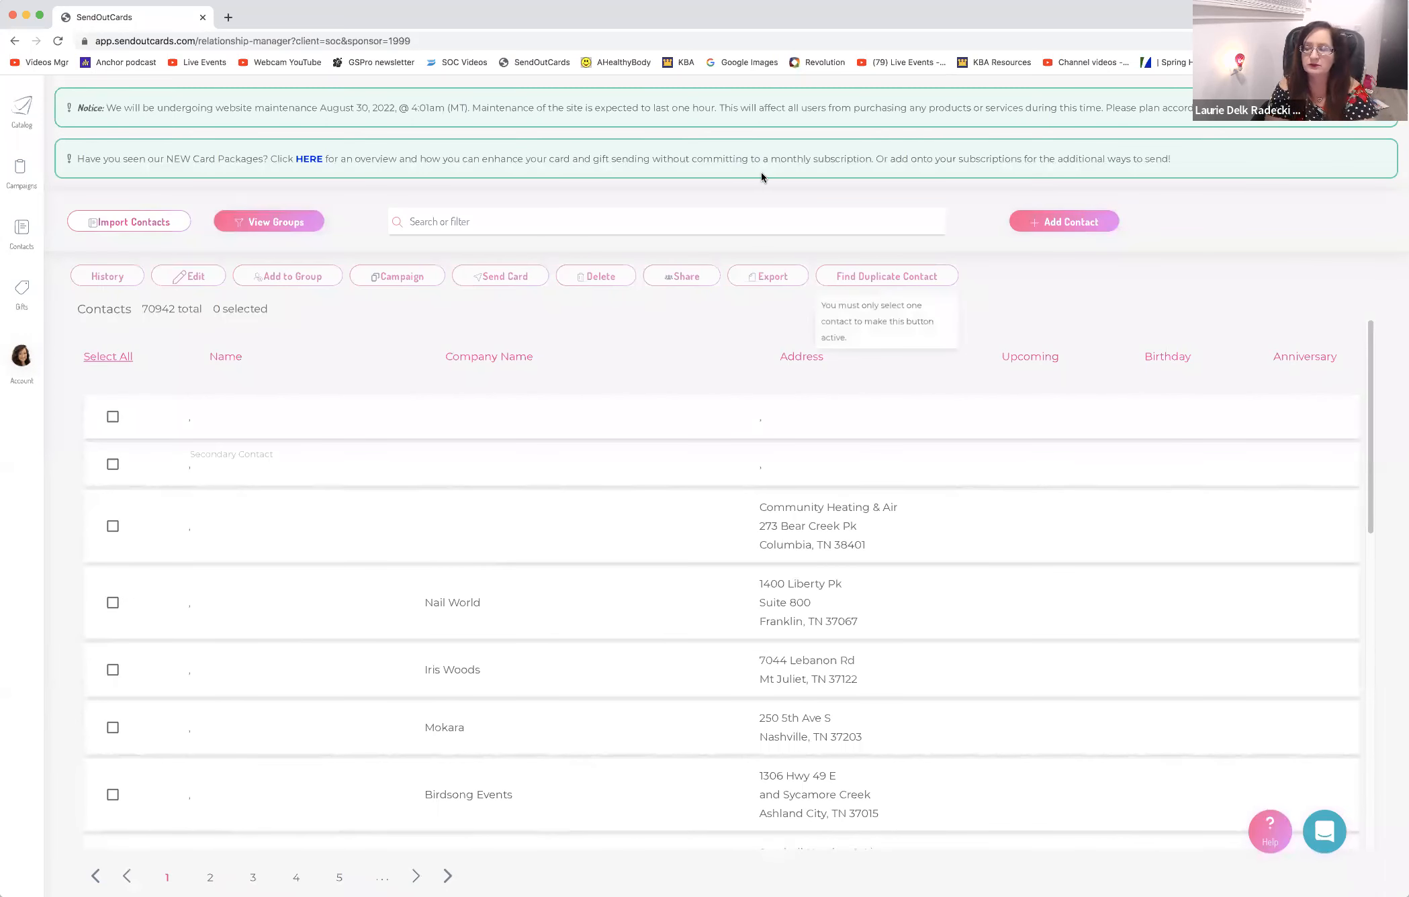
Search the contacts for the new contact's full name and open that contact's record for editing
{"action": "left_click", "coordinate": [717, 220]}
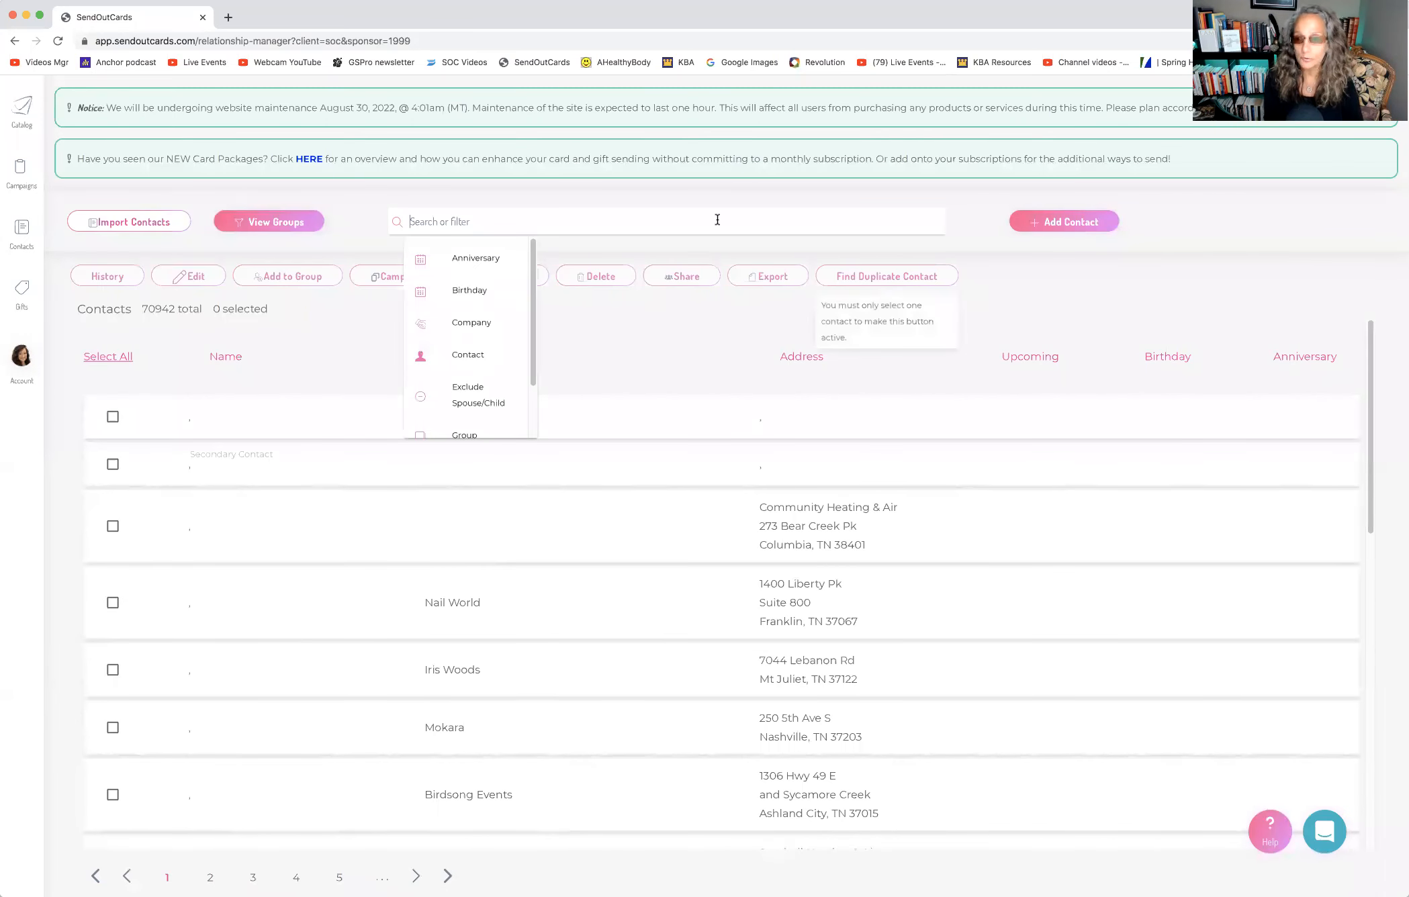
{"action": "type", "text": "jane"}
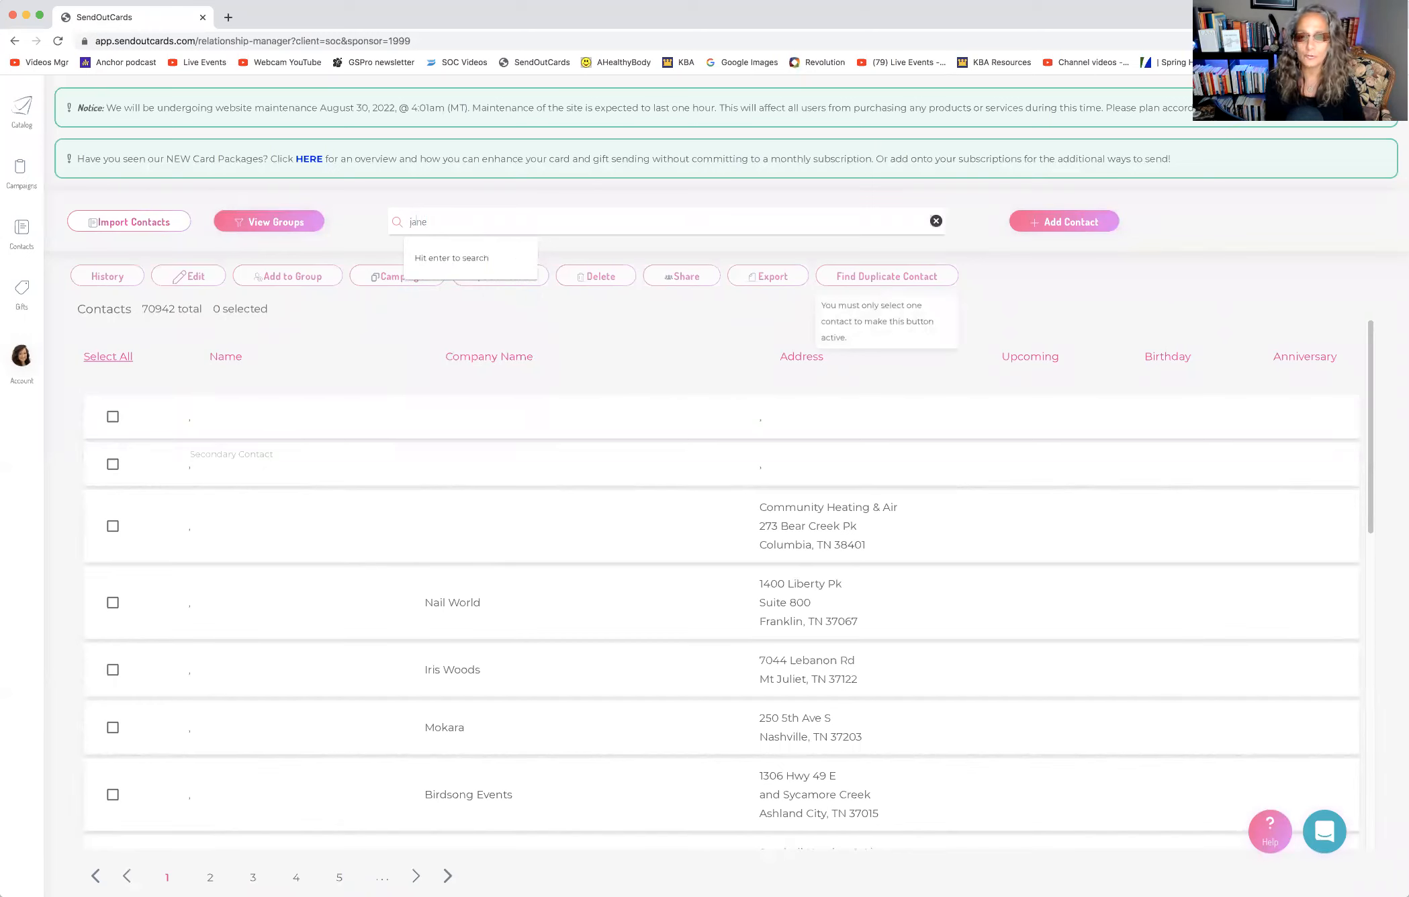
{"action": "type", "text": " doe"}
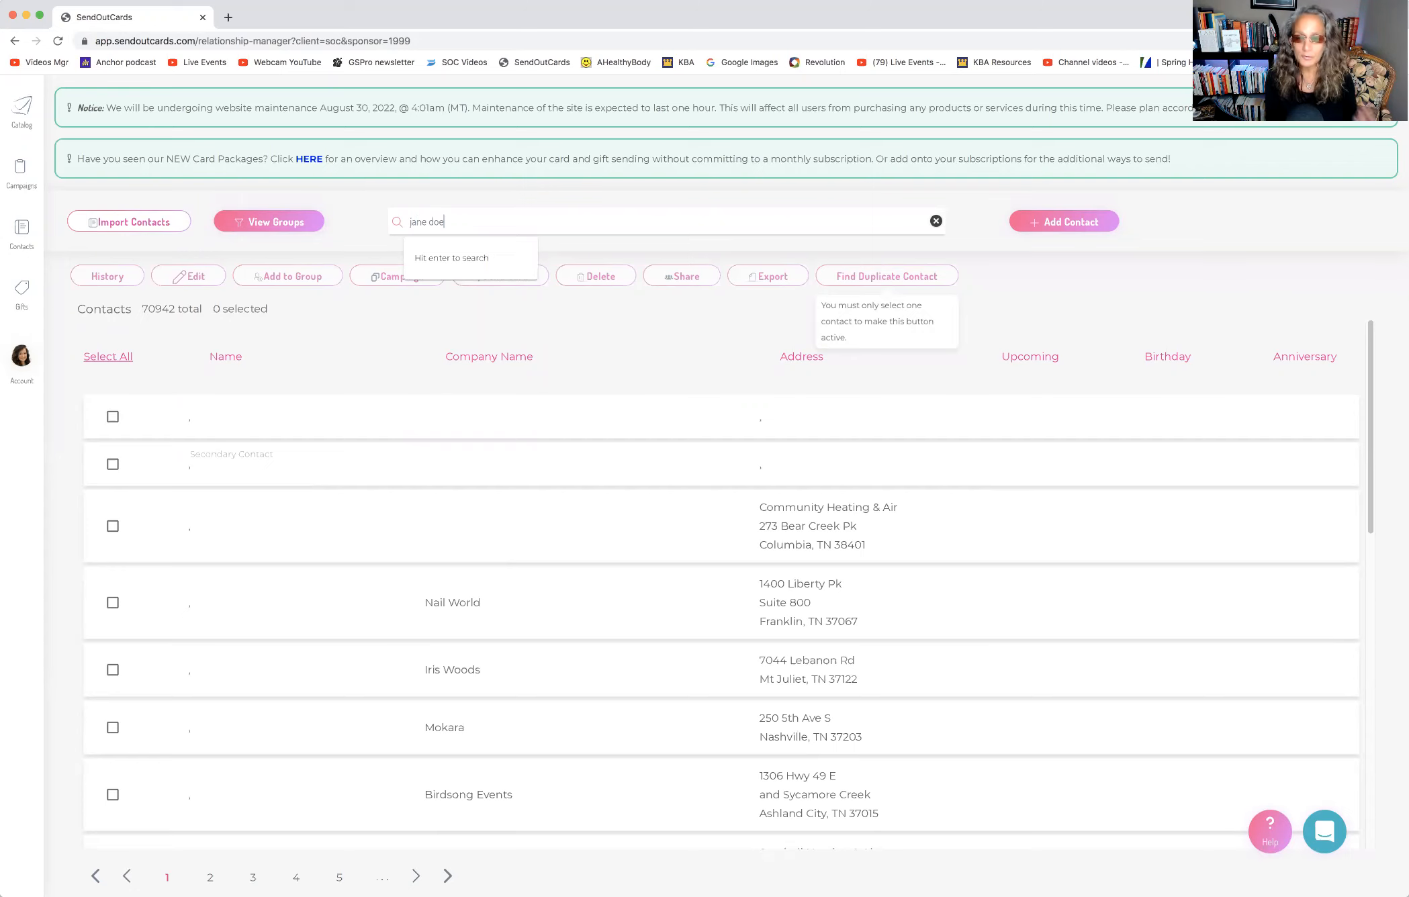
{"action": "key", "text": "Return"}
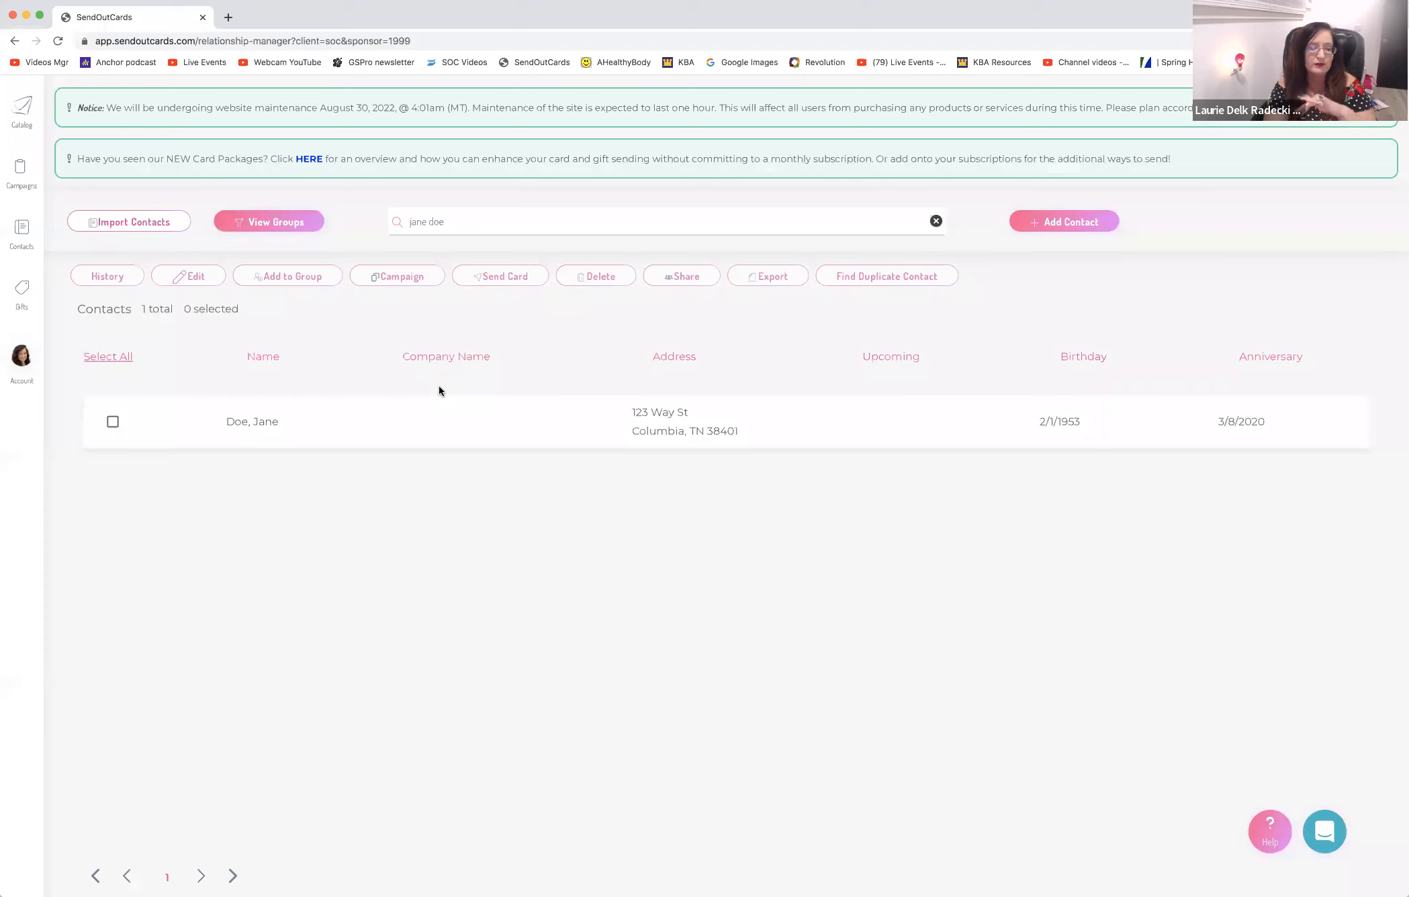
{"action": "left_click", "coordinate": [114, 421]}
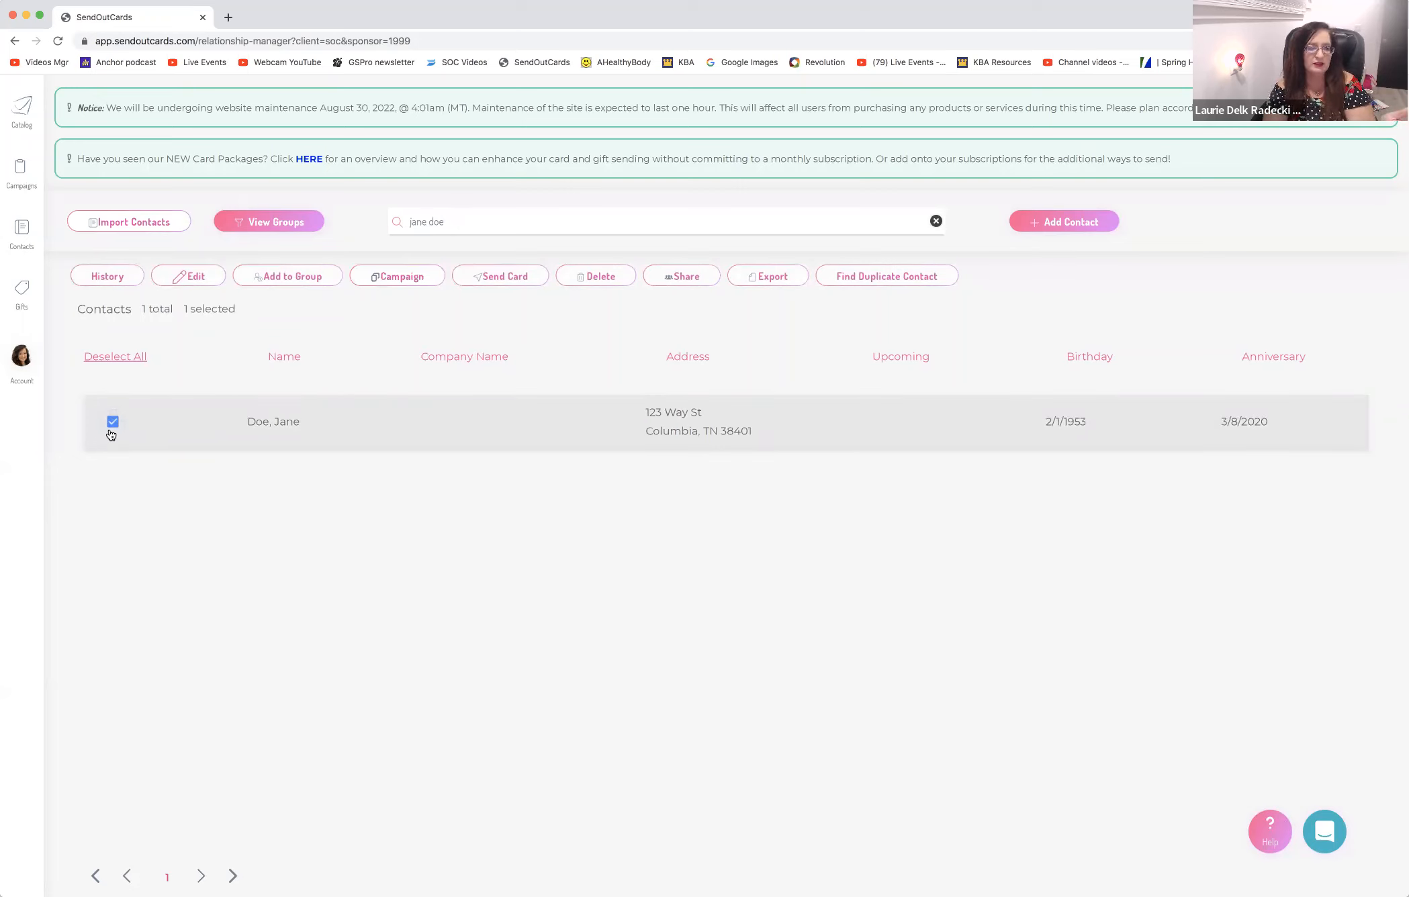
{"action": "left_click", "coordinate": [207, 278]}
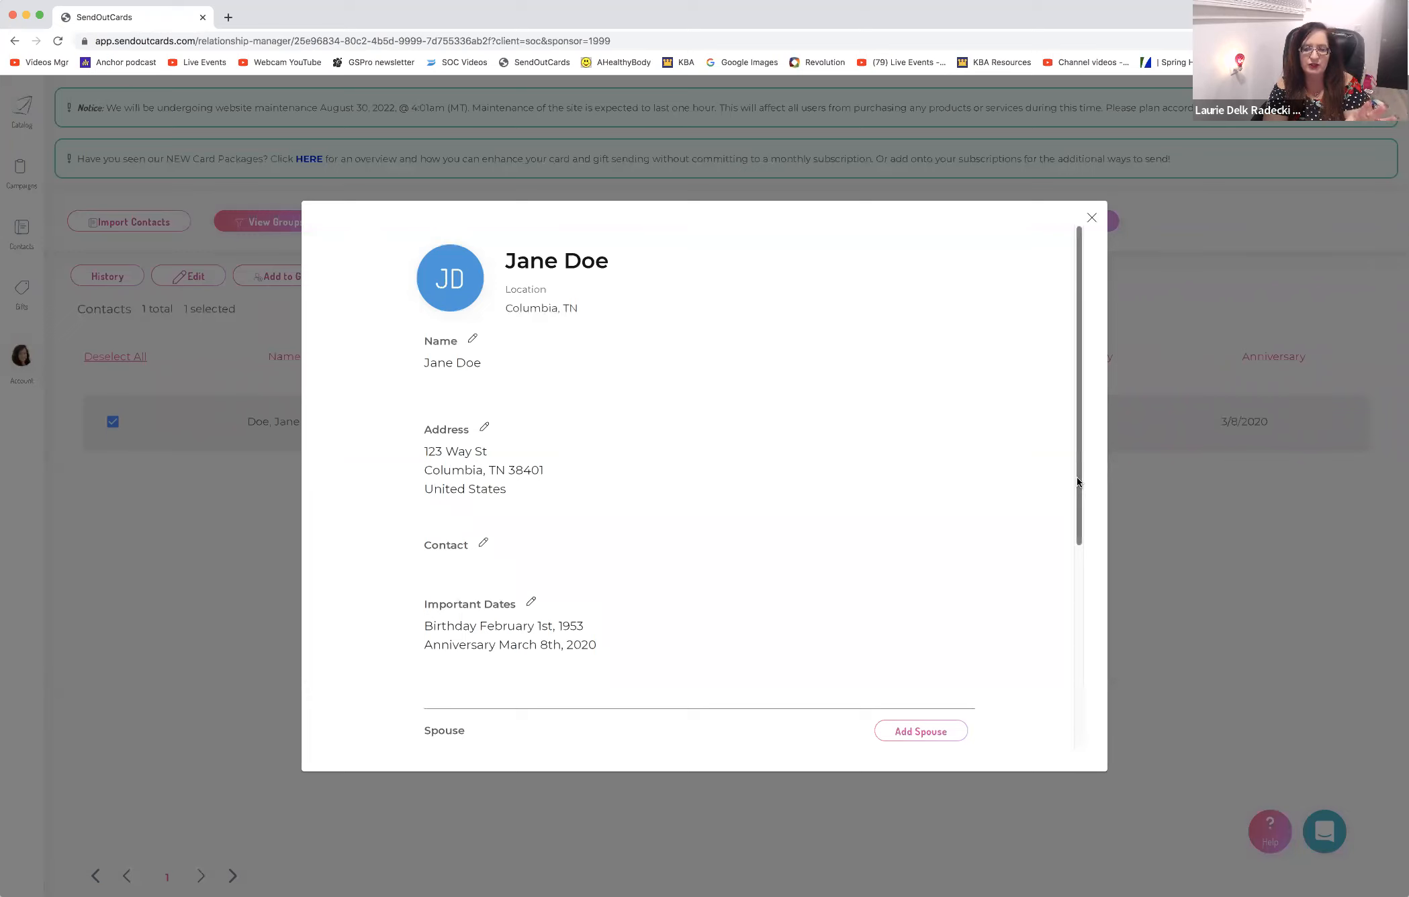
Start a new note on the contact's record with the text "talked with her on Send Out Cards"
{"action": "scroll", "coordinate": [1071, 539], "scroll_direction": "down", "scroll_amount": 4}
{"action": "scroll", "coordinate": [1071, 591], "scroll_direction": "down", "scroll_amount": 6}
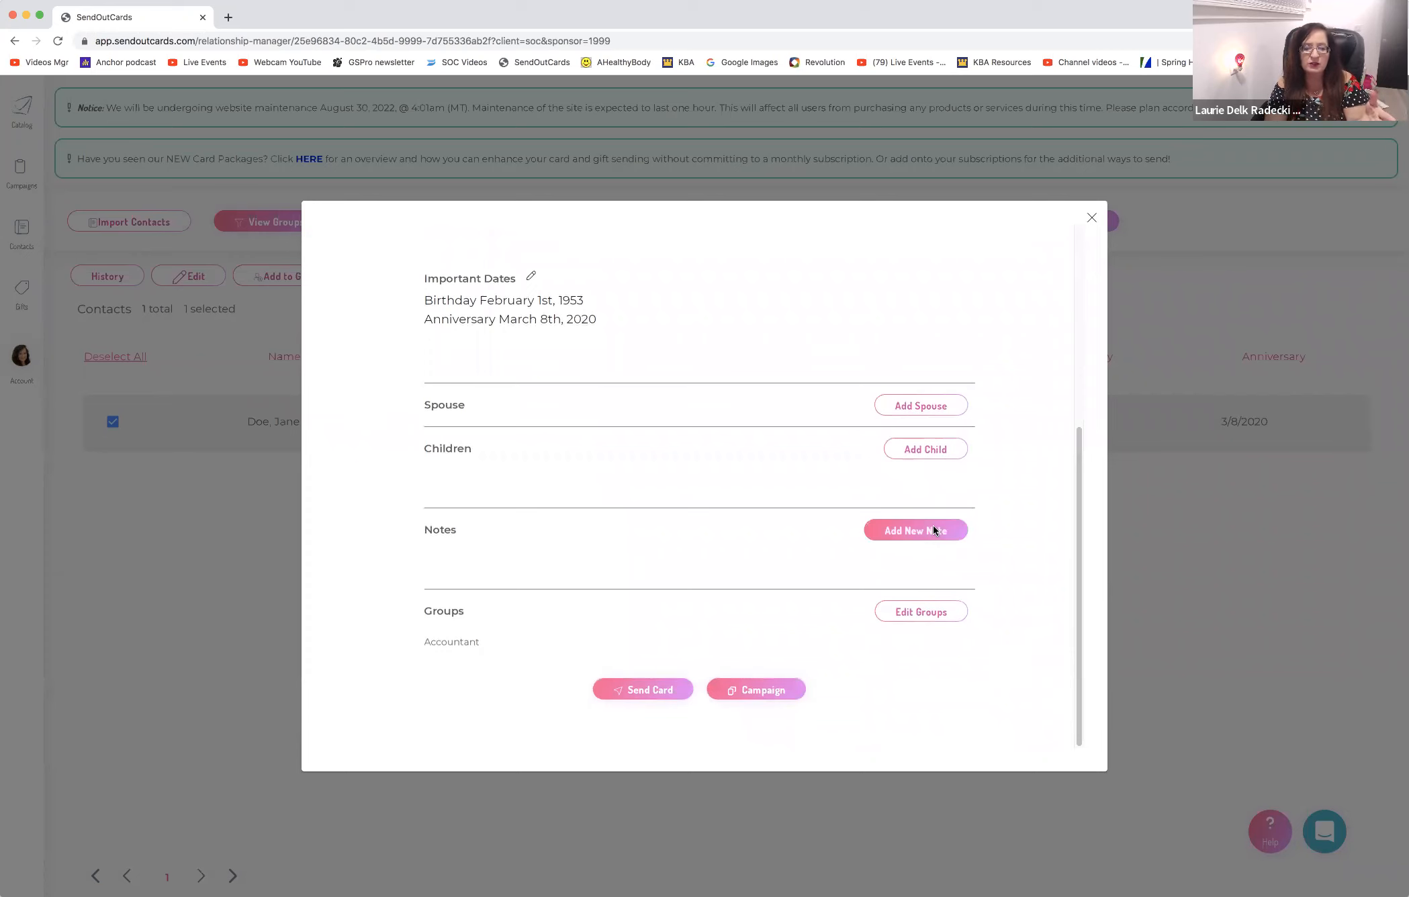
{"action": "left_click", "coordinate": [933, 530]}
{"action": "left_click", "coordinate": [477, 509]}
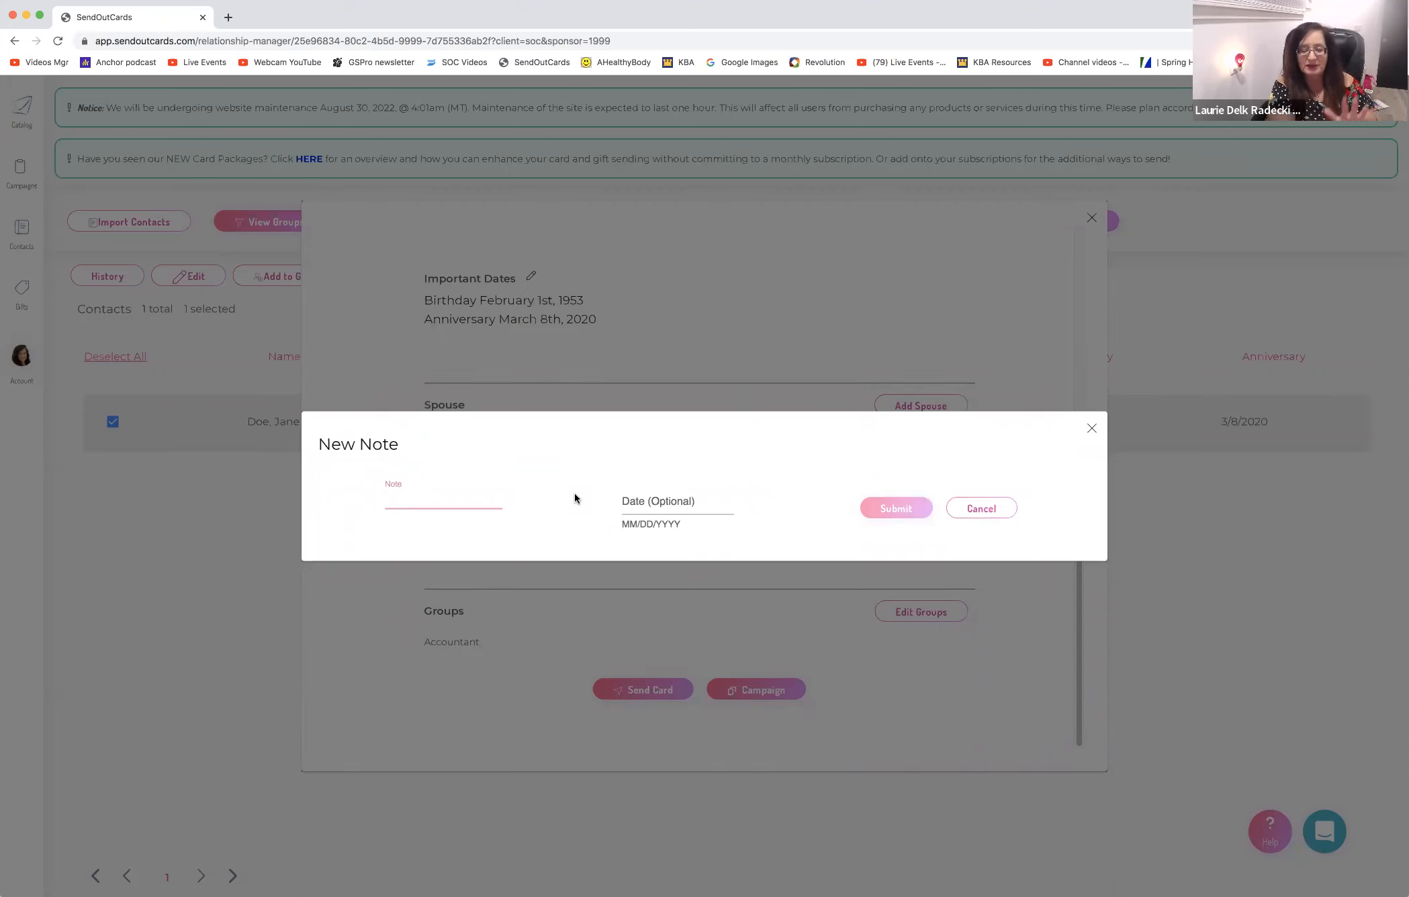
{"action": "type", "text": "t"}
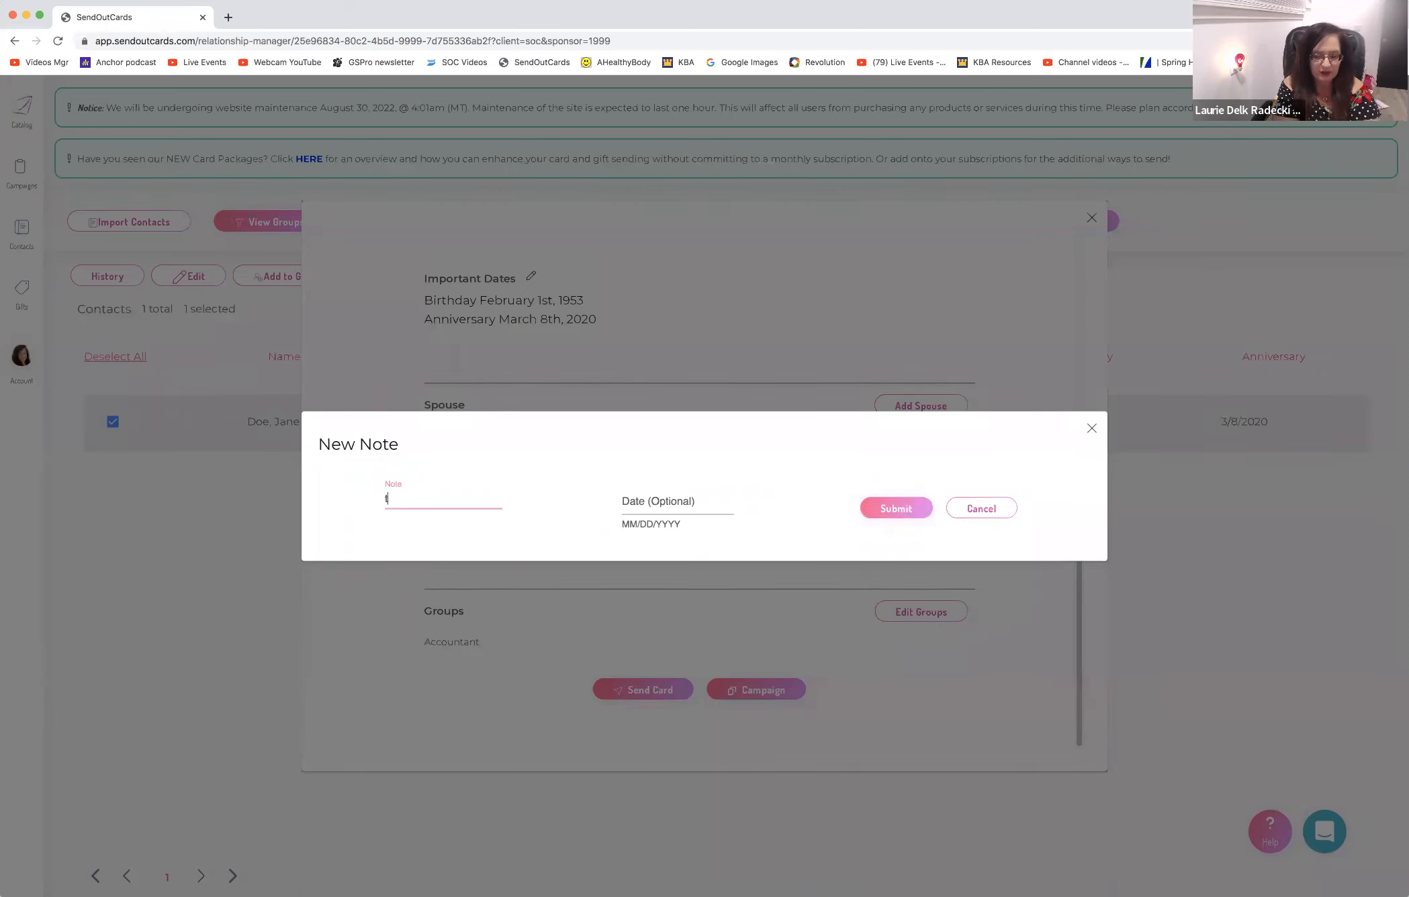
{"action": "type", "text": "alked with he"}
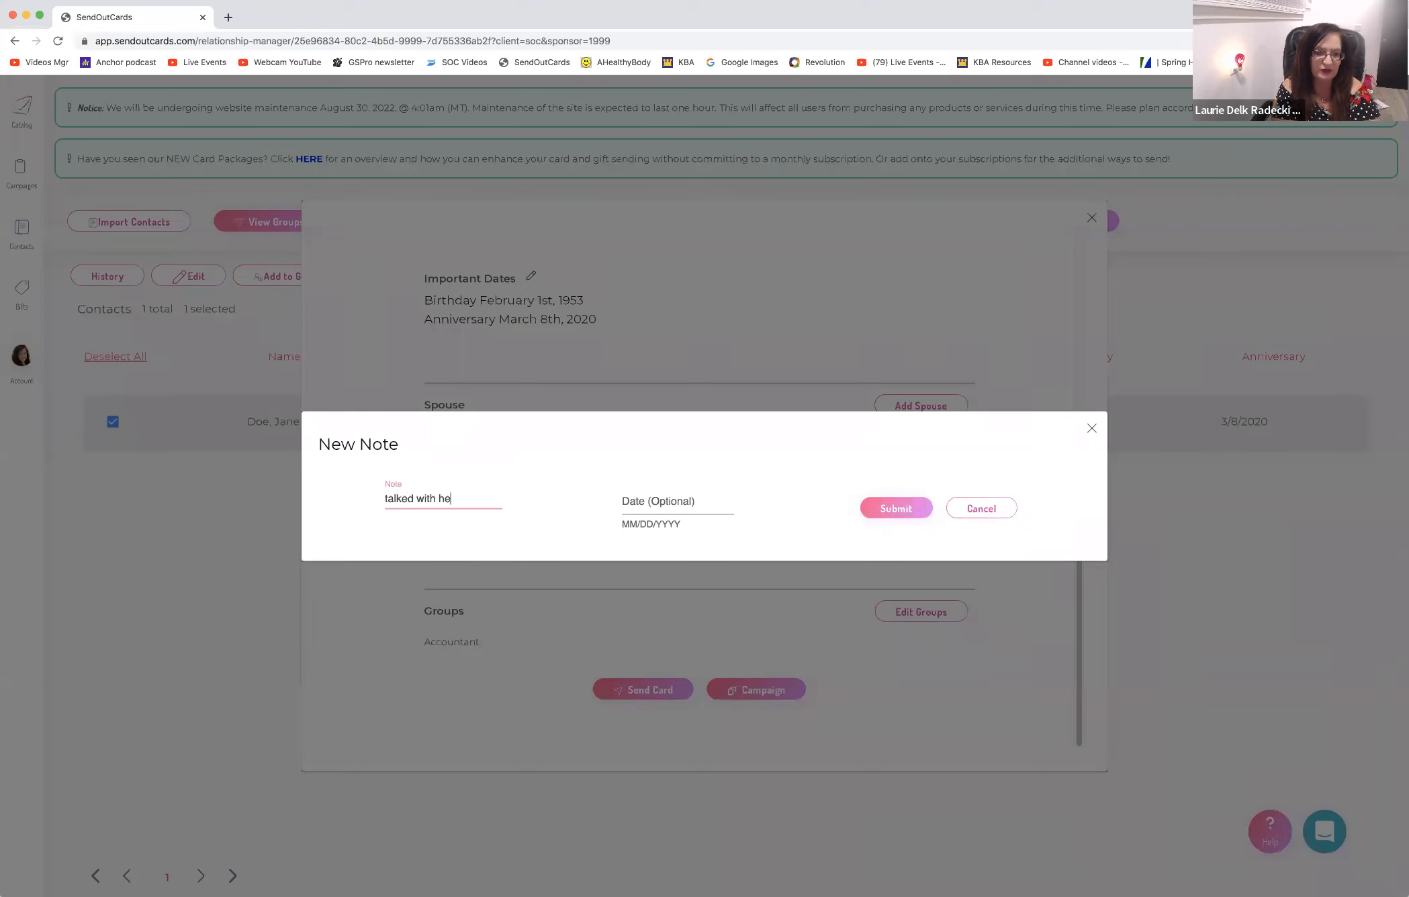
{"action": "type", "text": "r on Send Out Cards"}
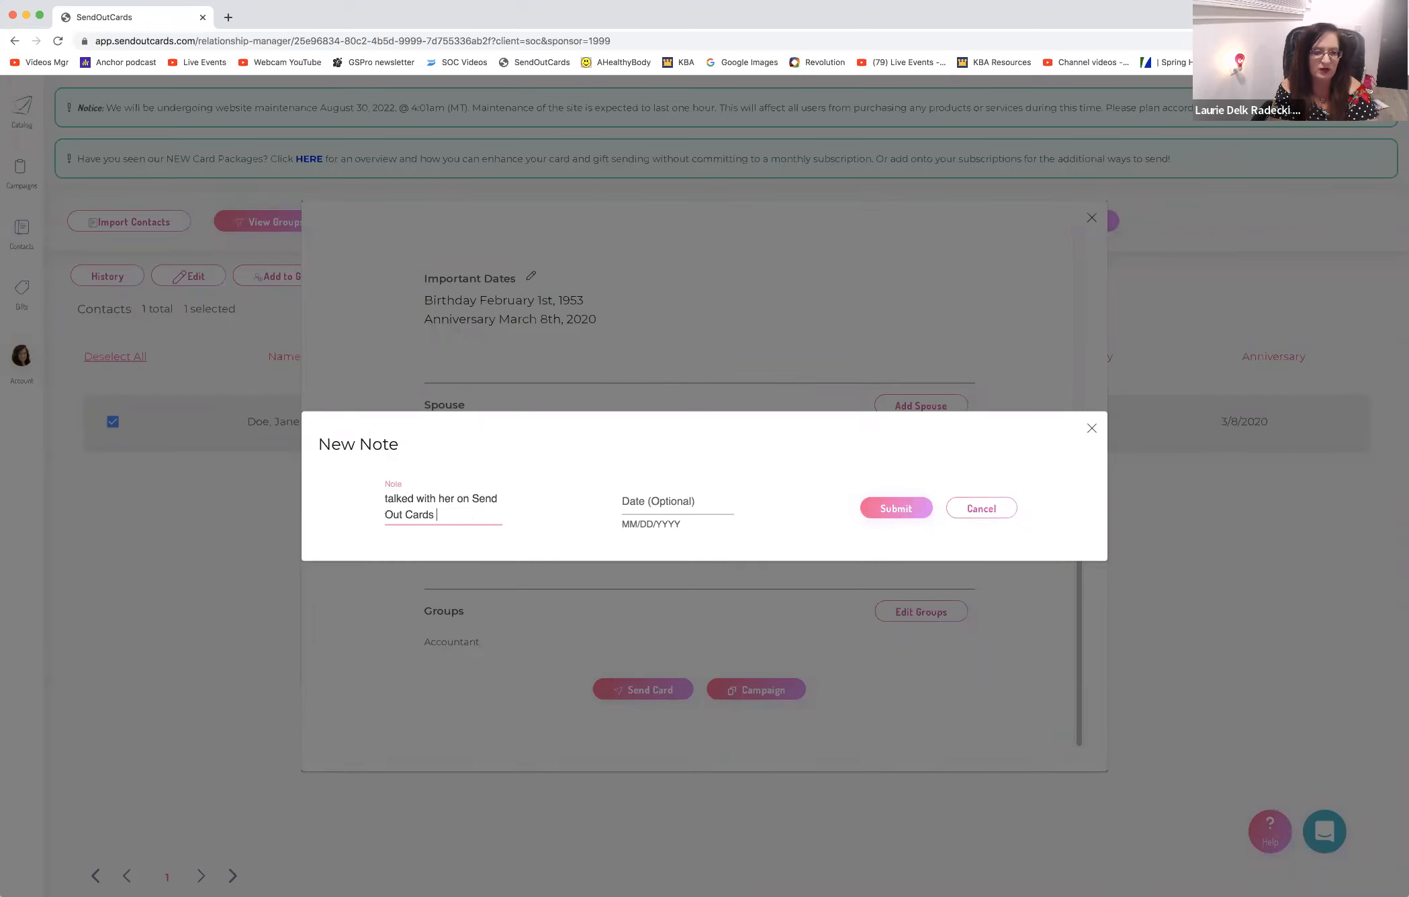
Date the note 08/08/2022, submit it and close the contact's record
{"action": "left_click", "coordinate": [664, 501]}
{"action": "type", "text": "0"}
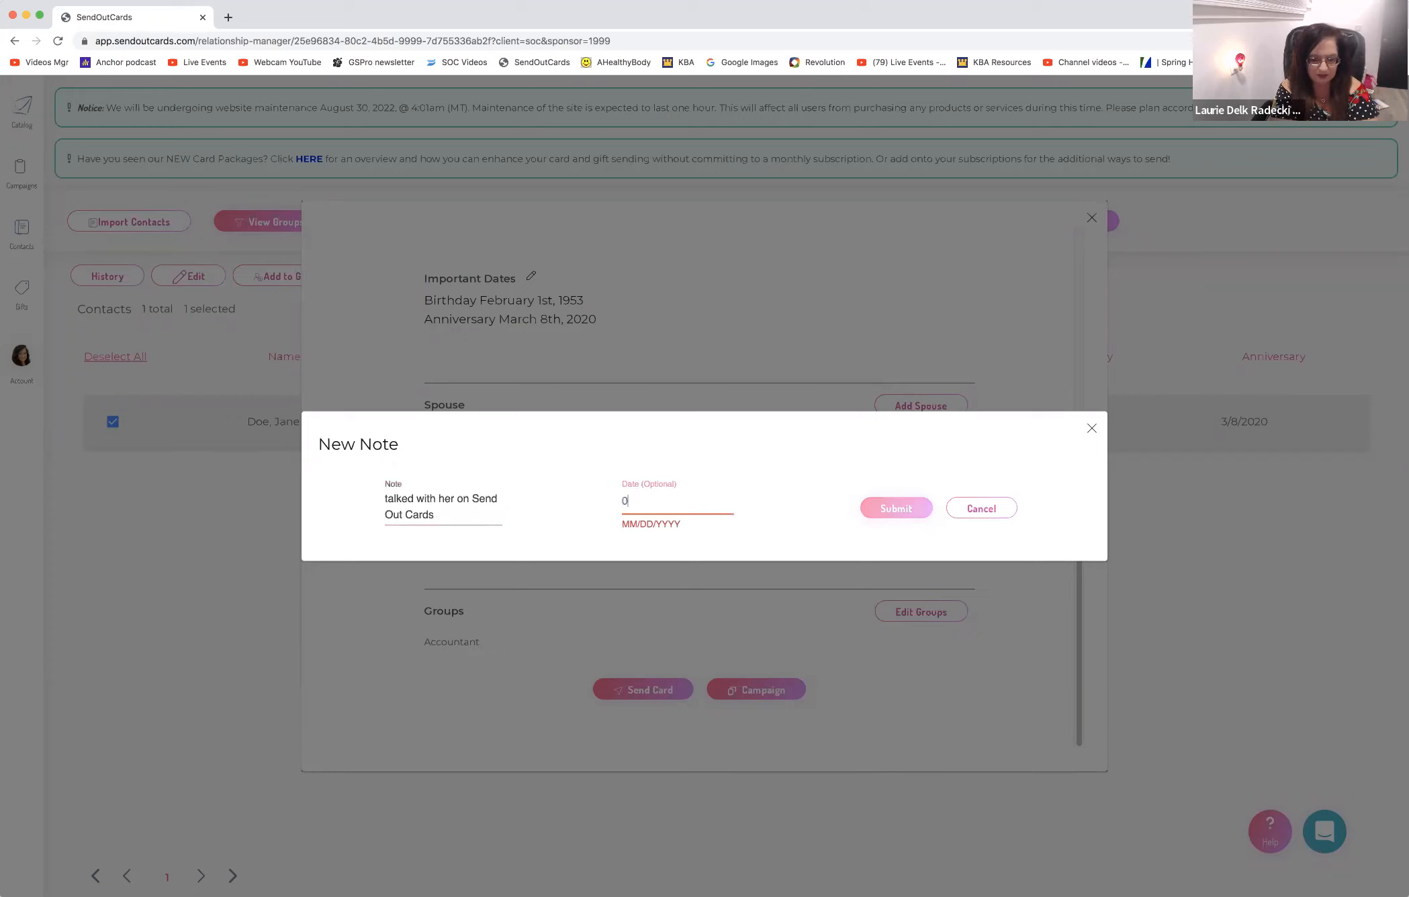
{"action": "type", "text": "8/08"}
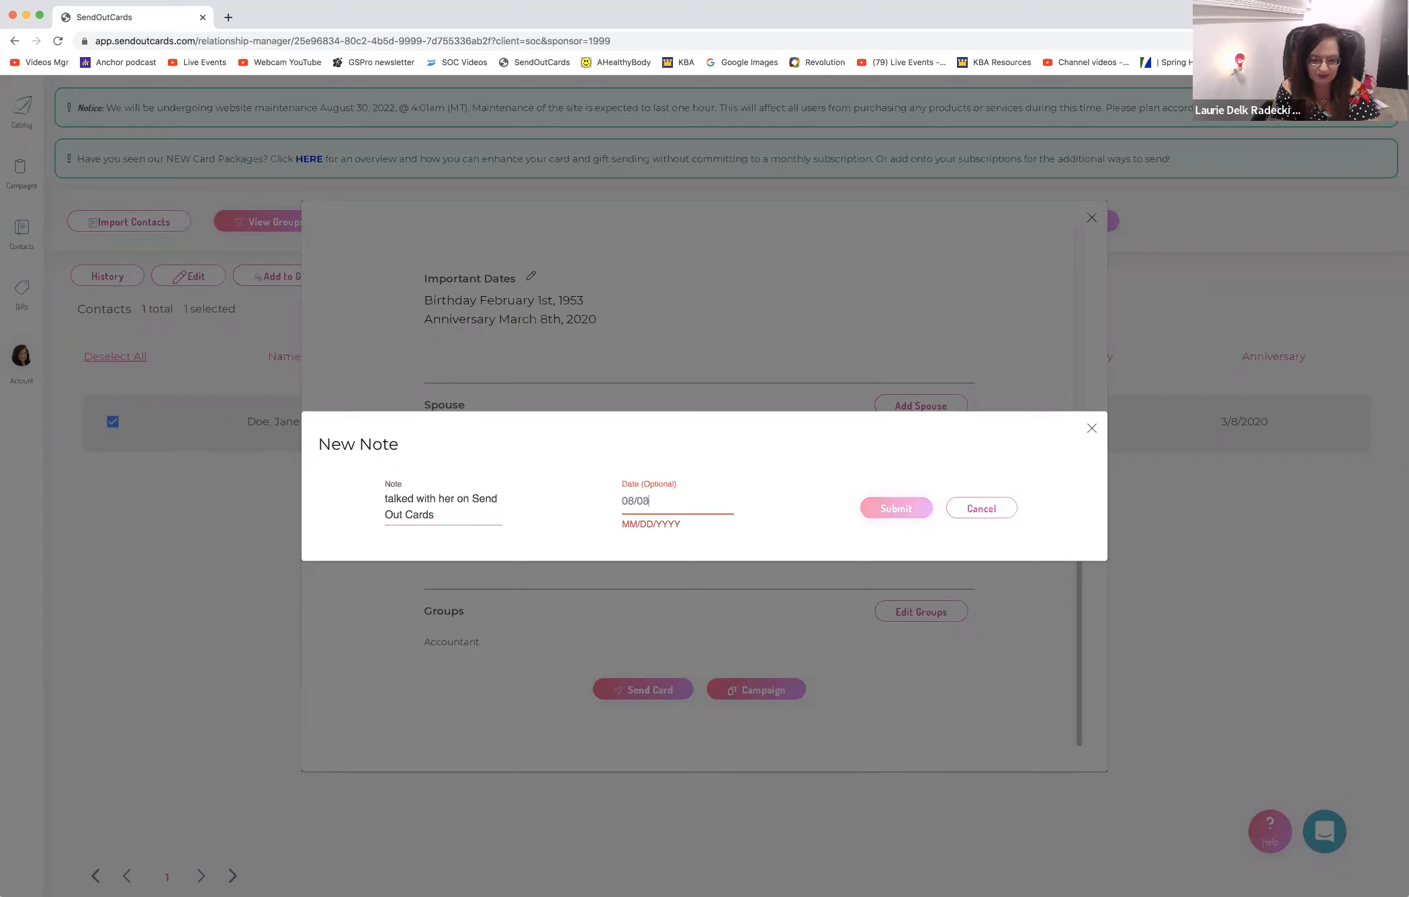
{"action": "type", "text": "/2022"}
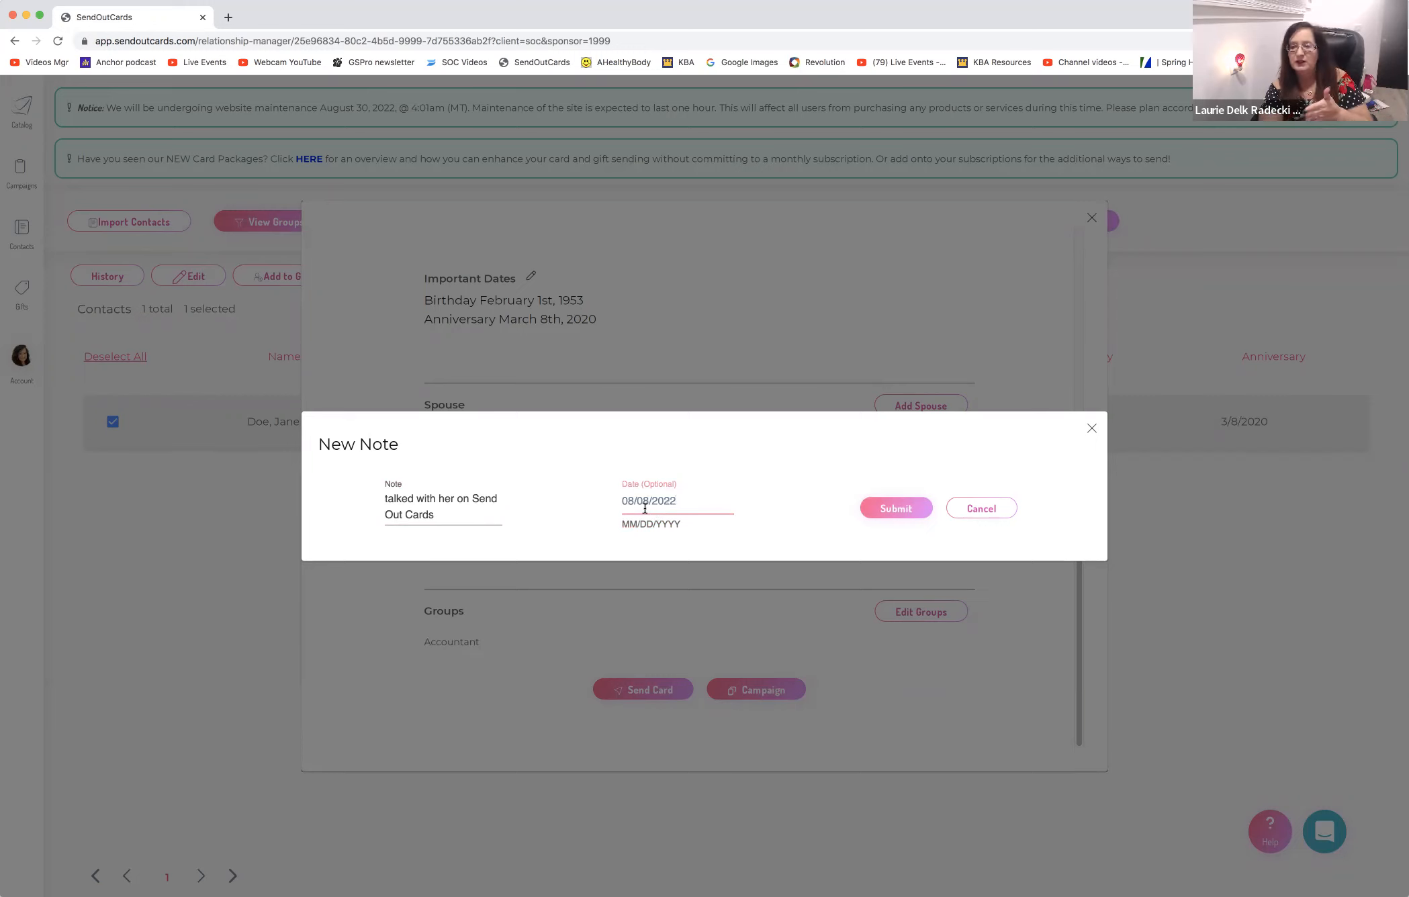
{"action": "left_click", "coordinate": [898, 508]}
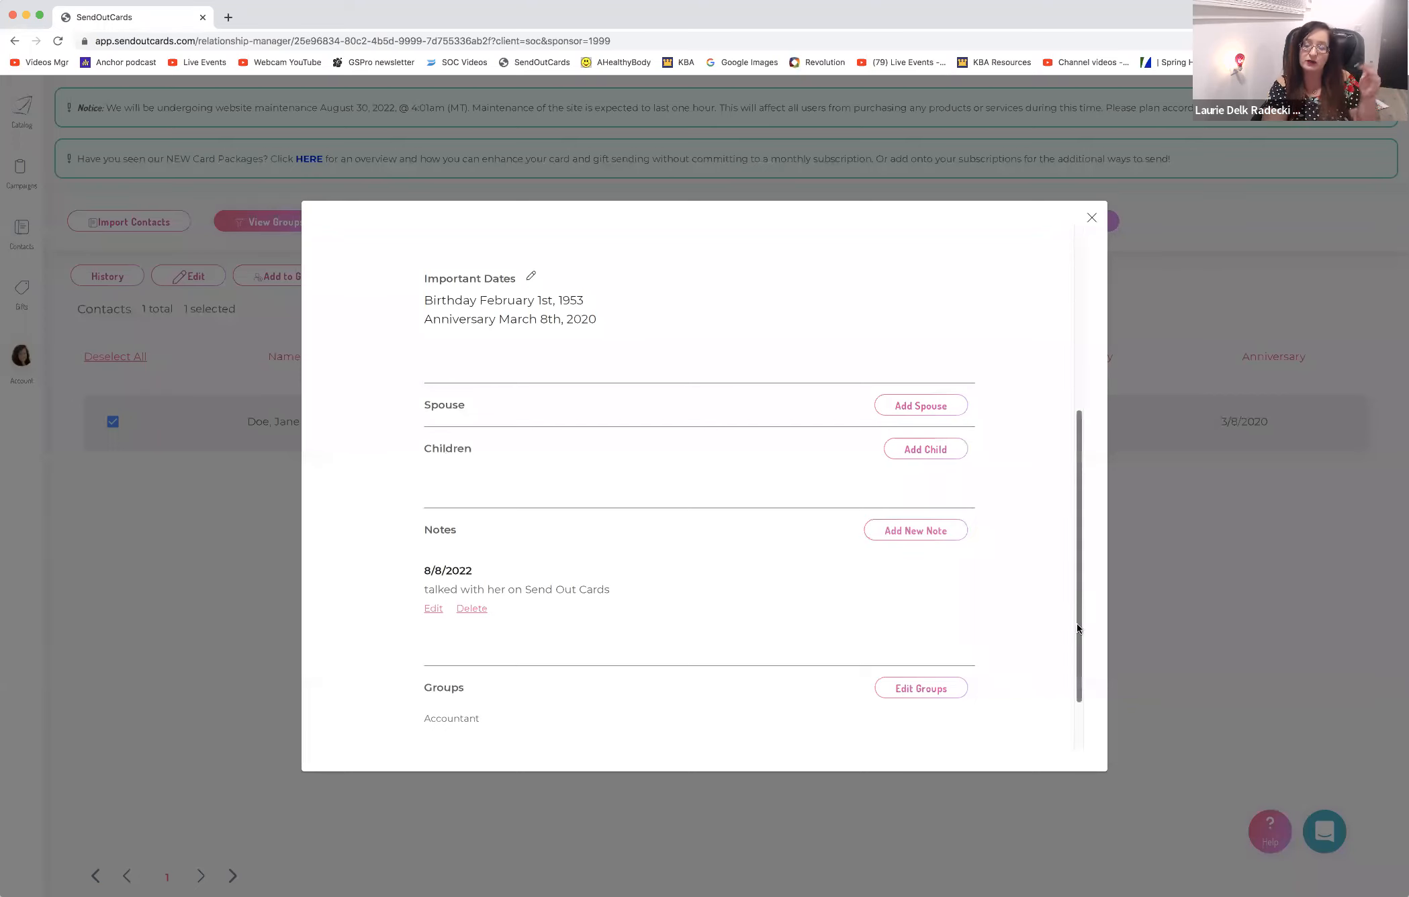
{"action": "left_click_drag", "start_coordinate": [1077, 623], "coordinate": [1075, 720]}
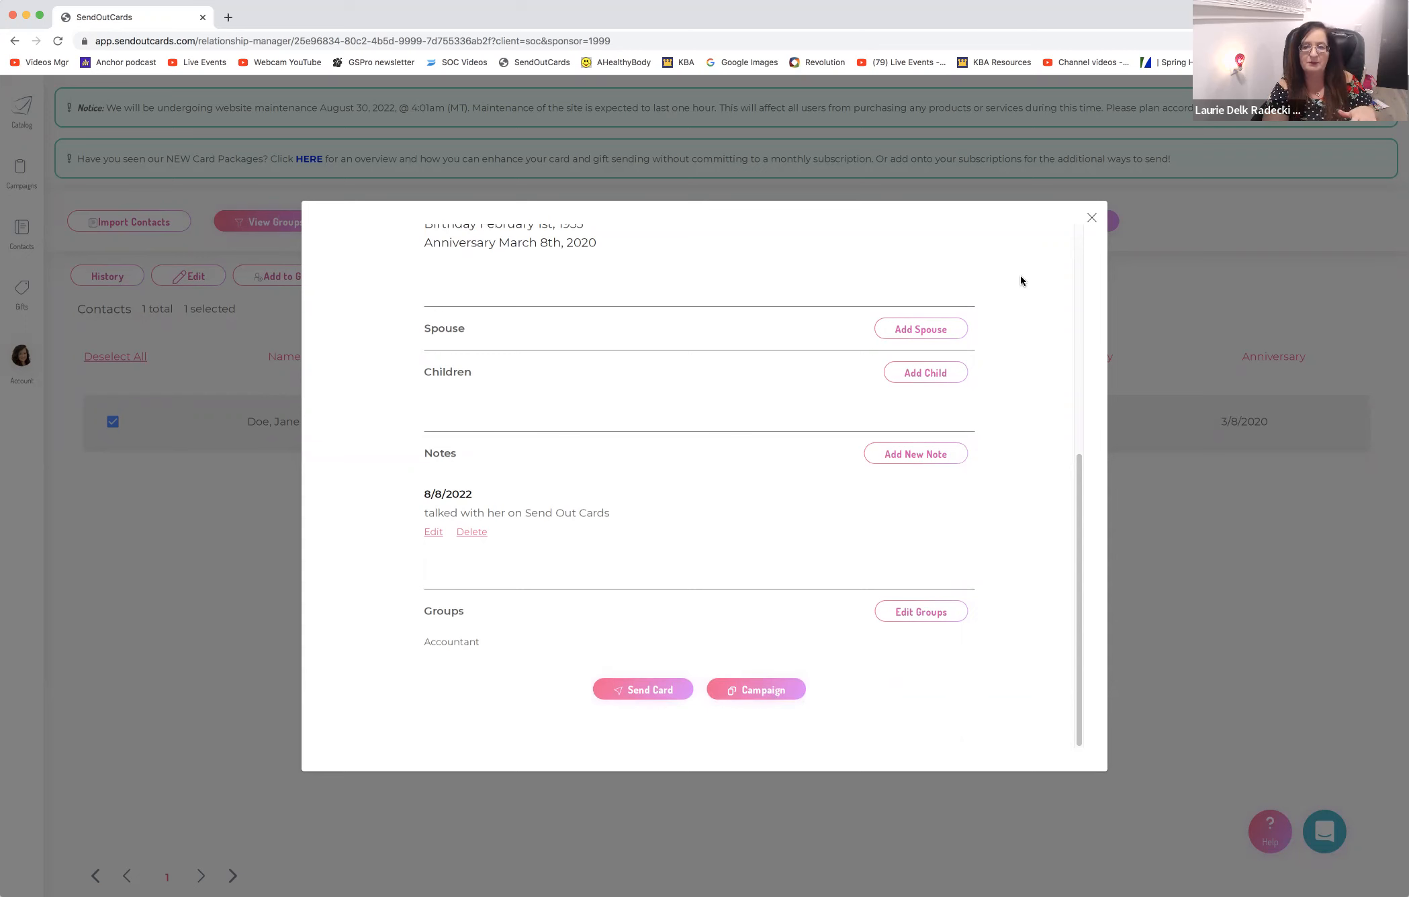
{"action": "left_click", "coordinate": [1093, 218]}
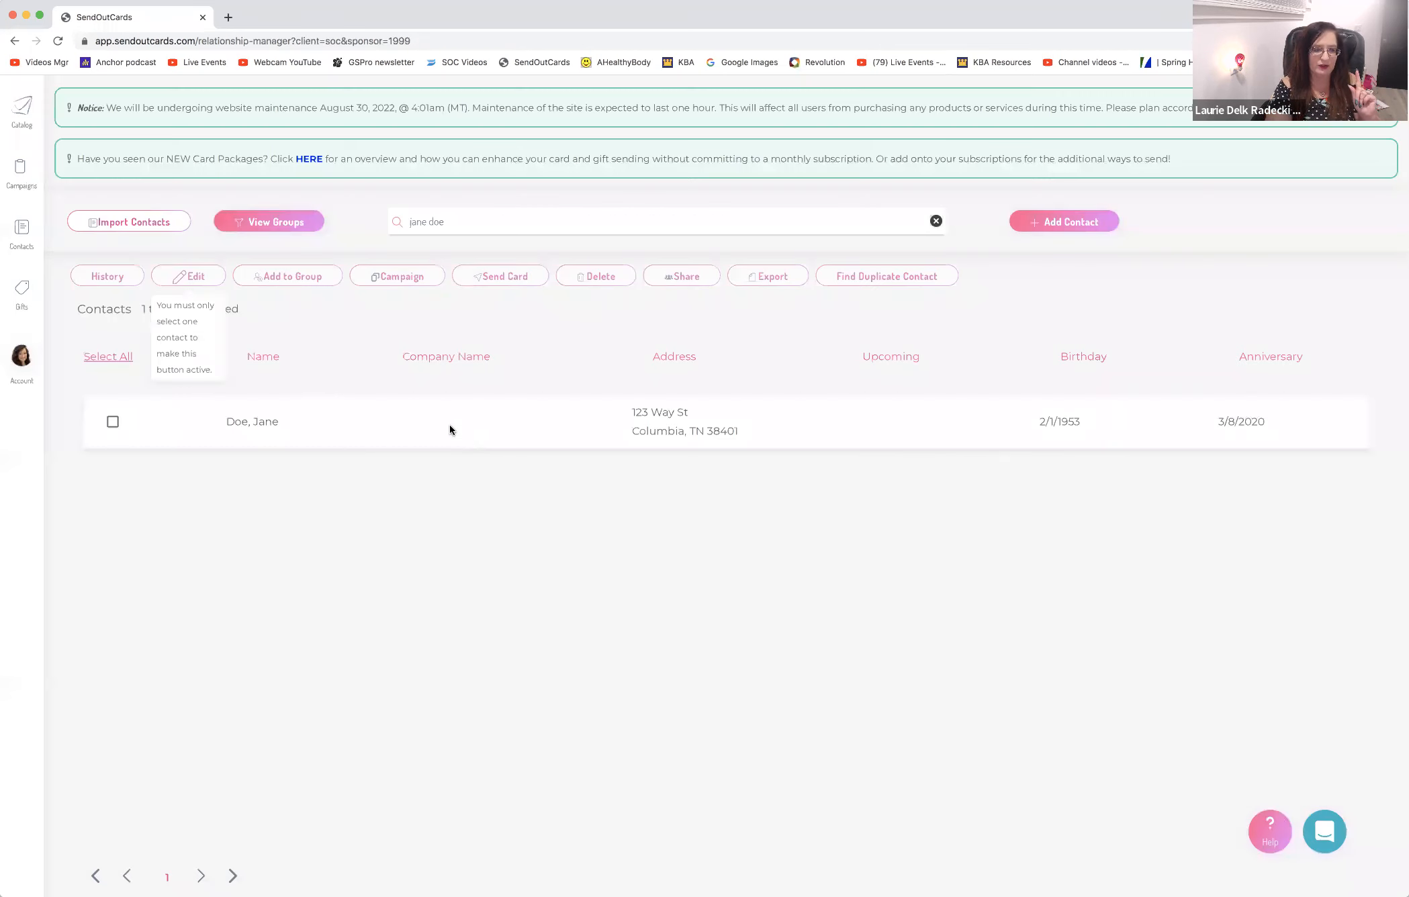
Search the groups for "local" and add the contact to the Local Networking-Misc group
{"action": "left_click", "coordinate": [113, 422]}
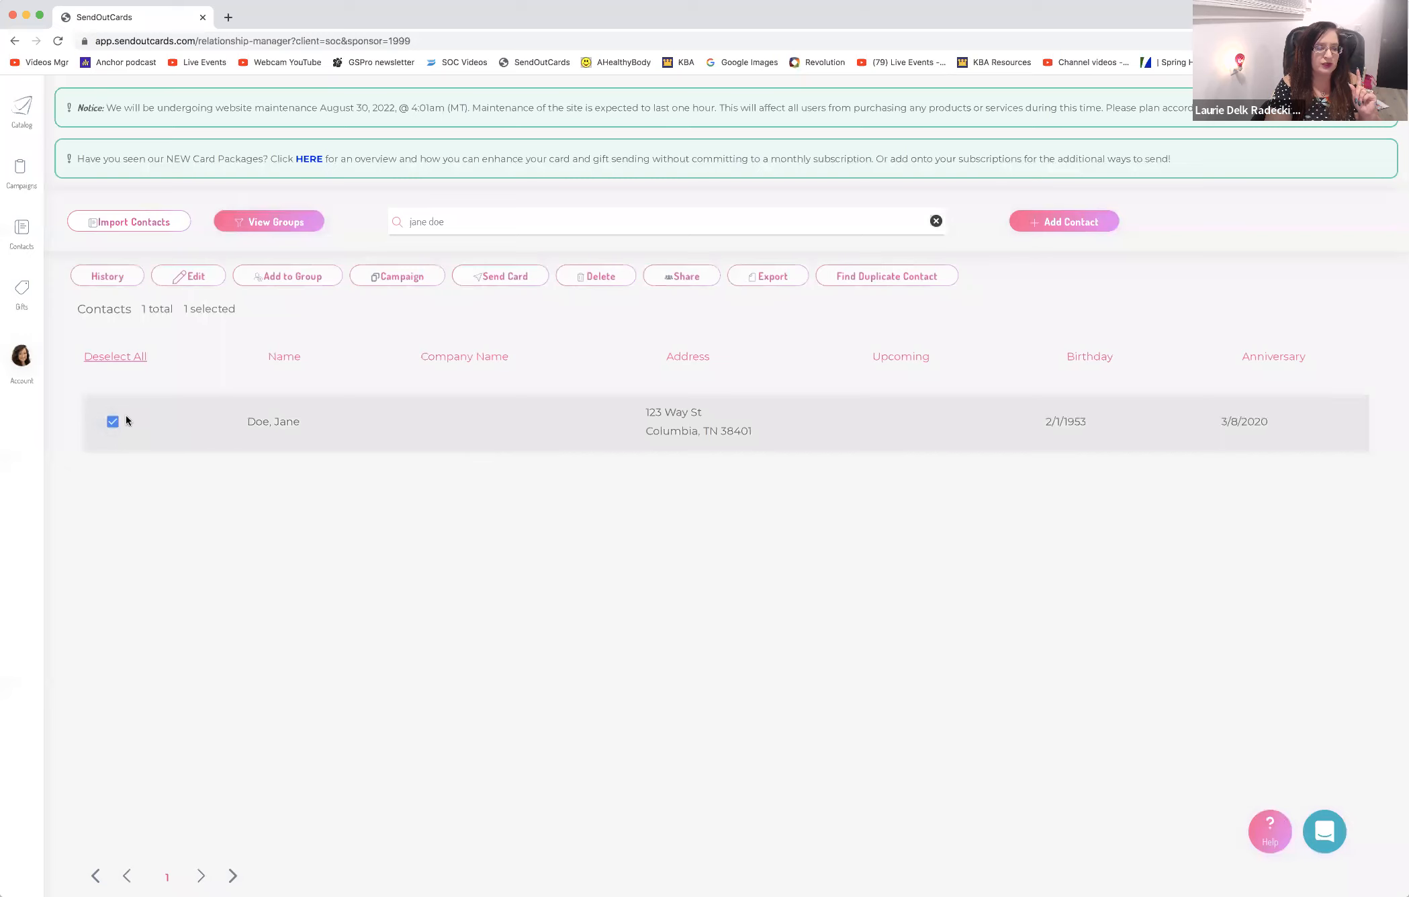
{"action": "left_click", "coordinate": [297, 280]}
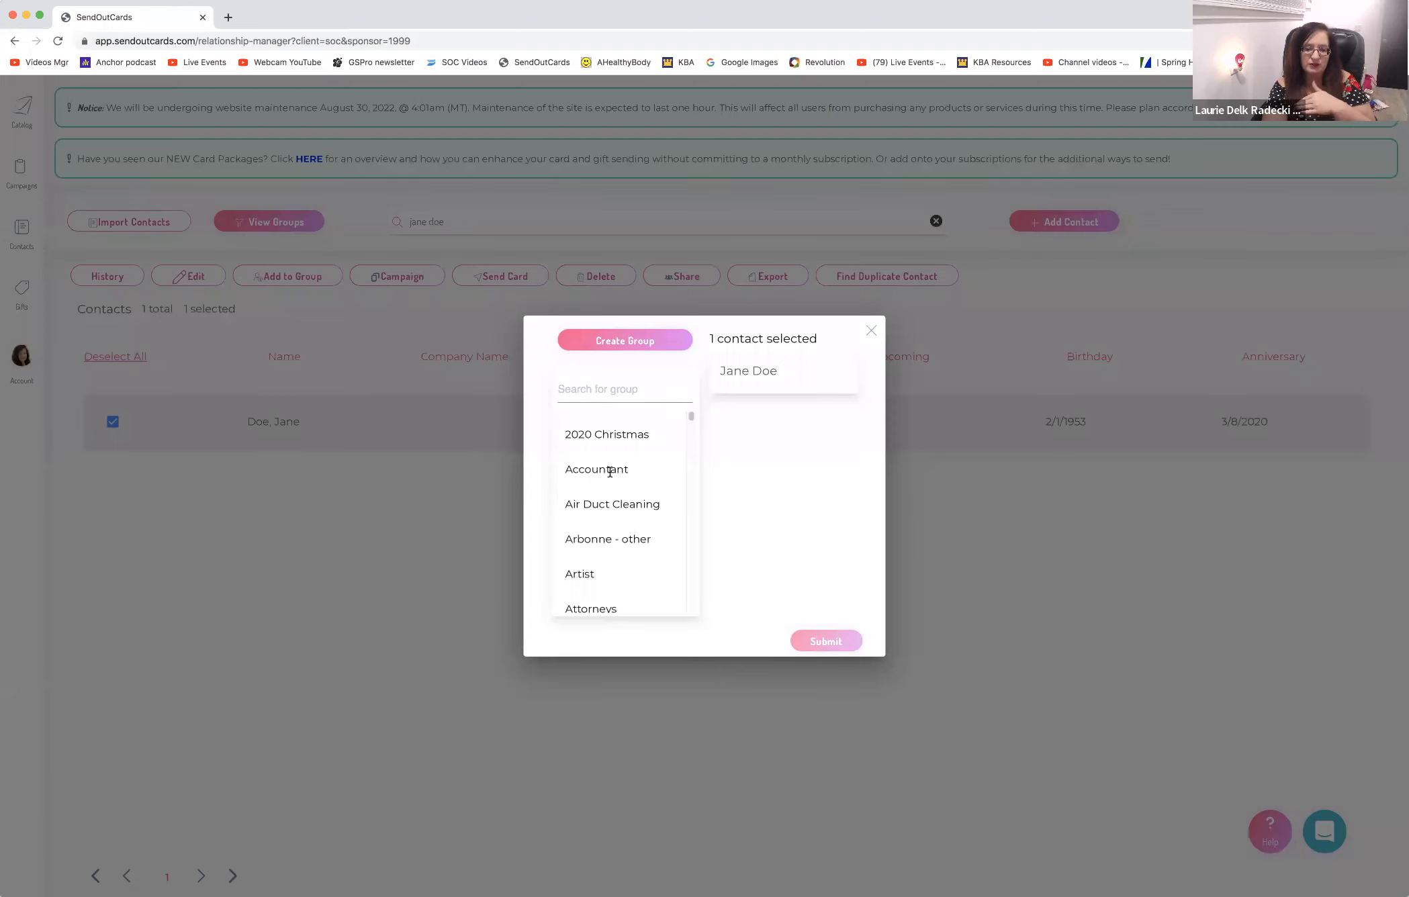
{"action": "left_click", "coordinate": [608, 394]}
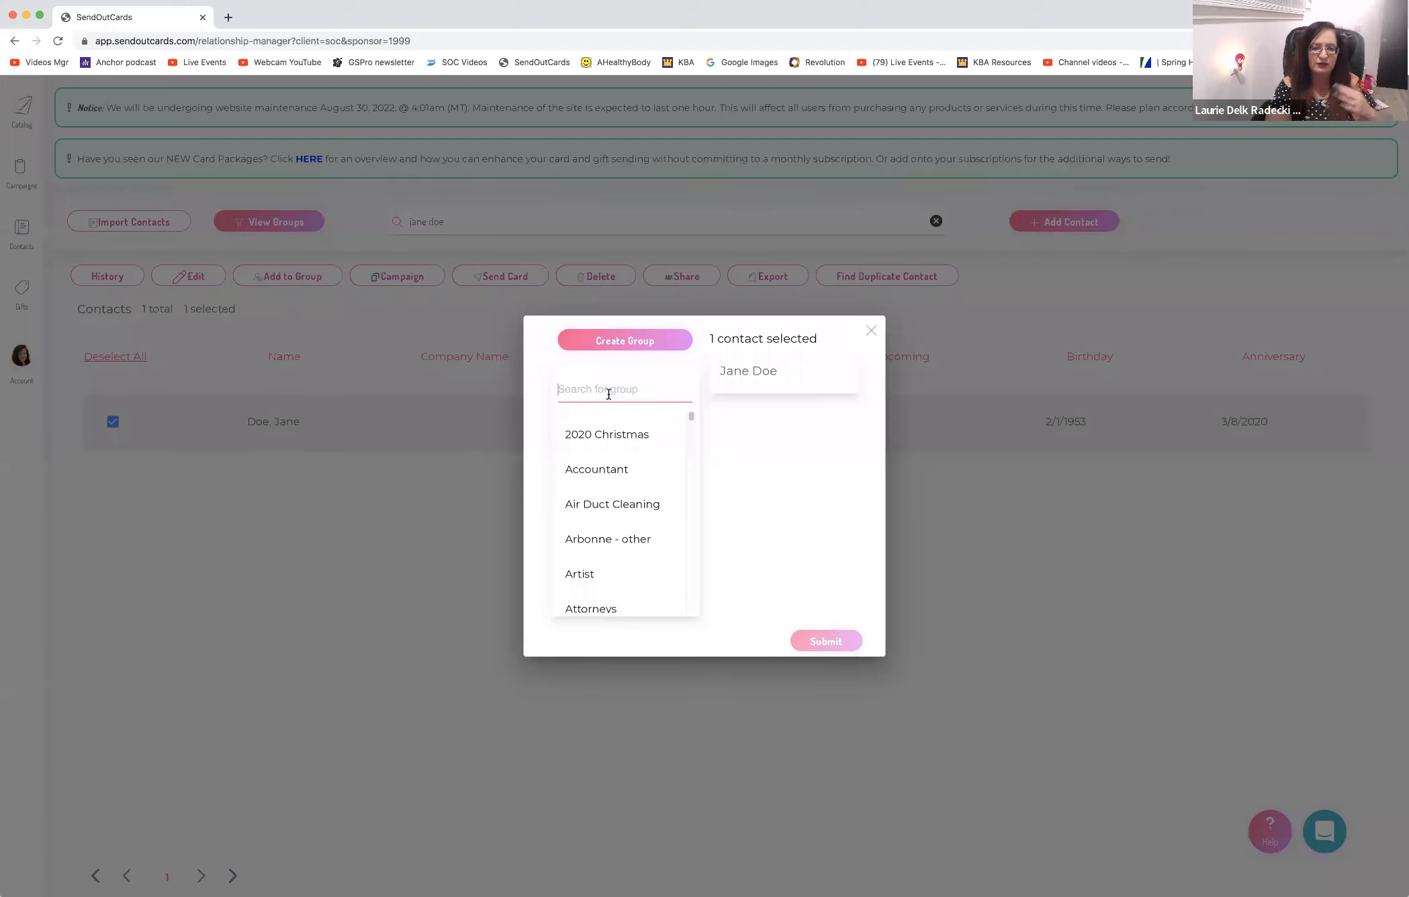
{"action": "type", "text": "local"}
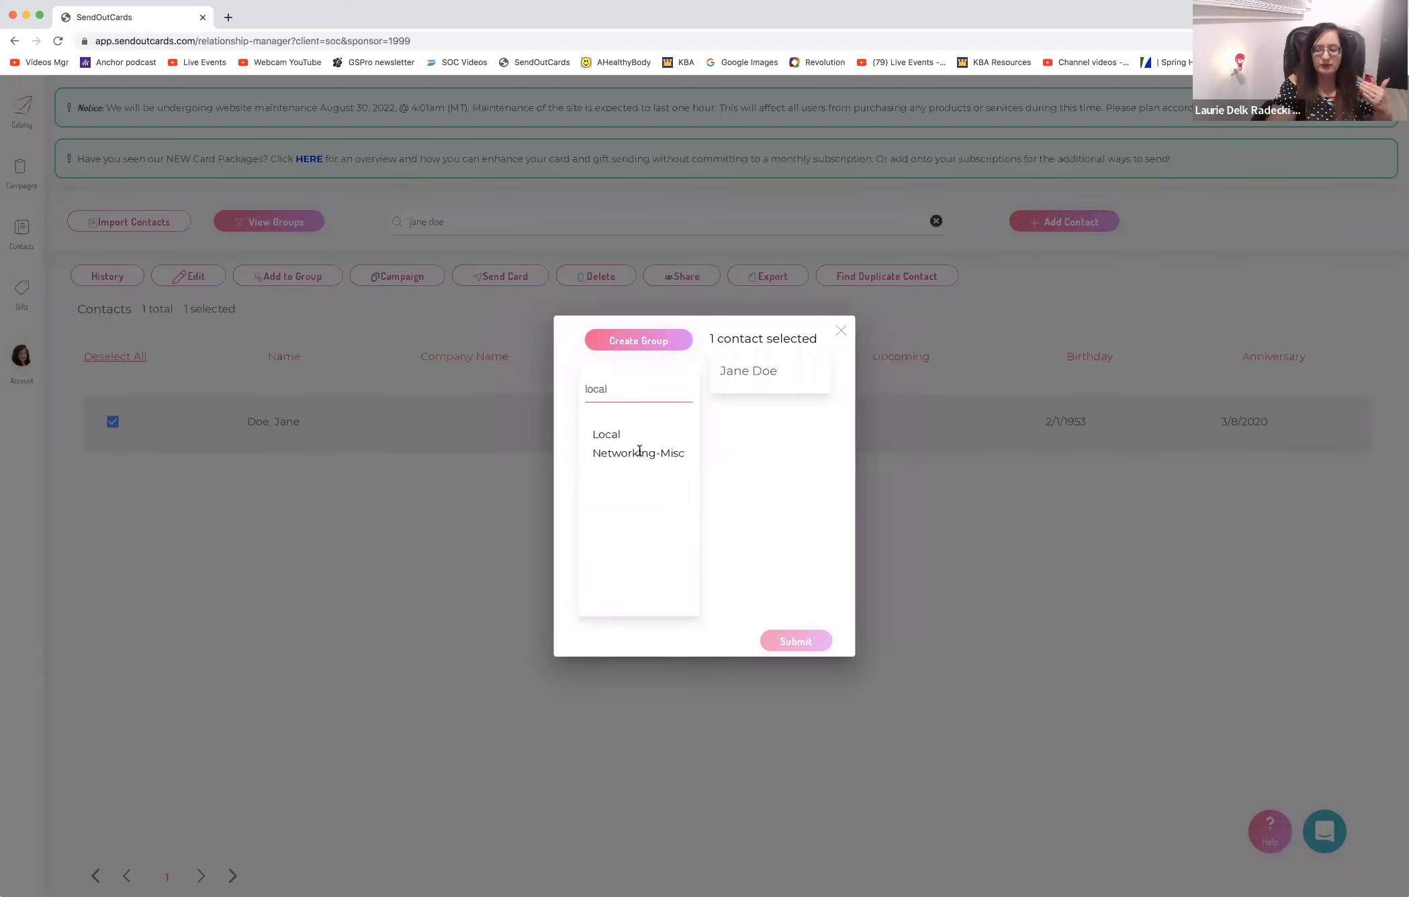
{"action": "left_click", "coordinate": [639, 450]}
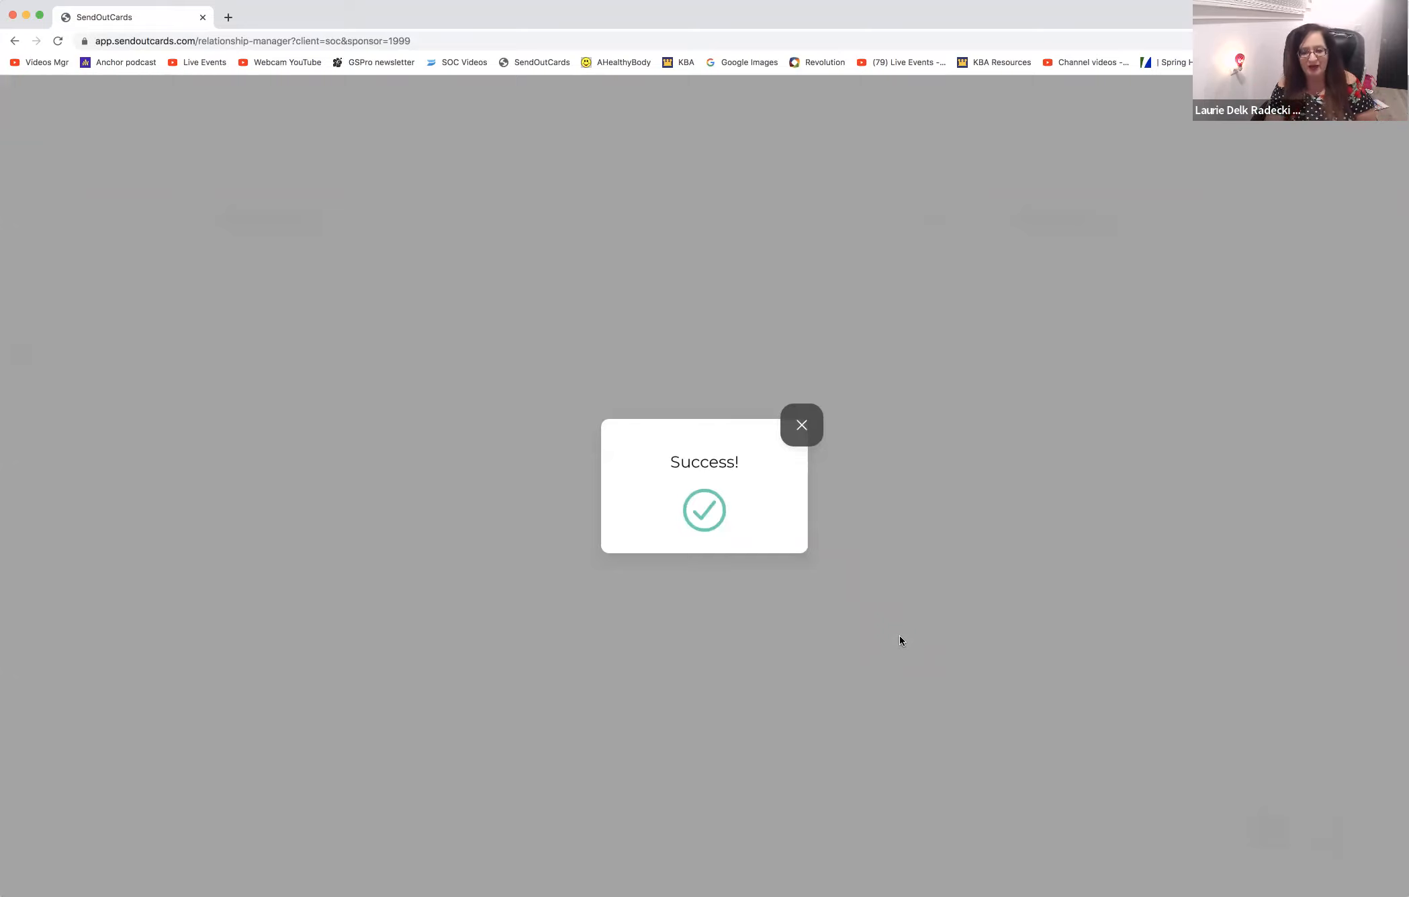
{"action": "left_click", "coordinate": [801, 427]}
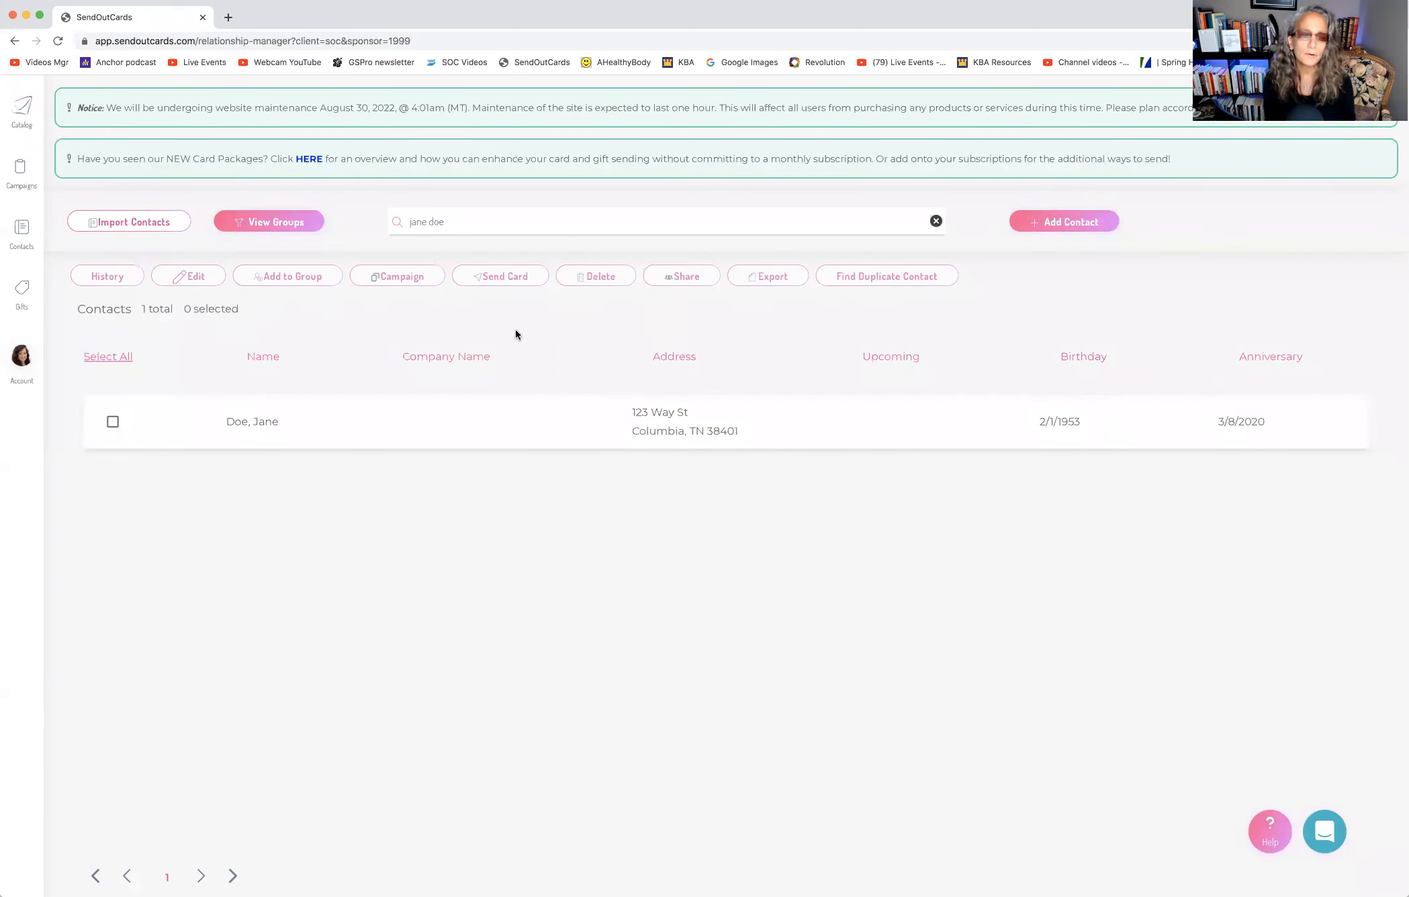
Reopen the contact's record, edit its contact details and fill in the e-mail address
{"action": "left_click", "coordinate": [113, 421]}
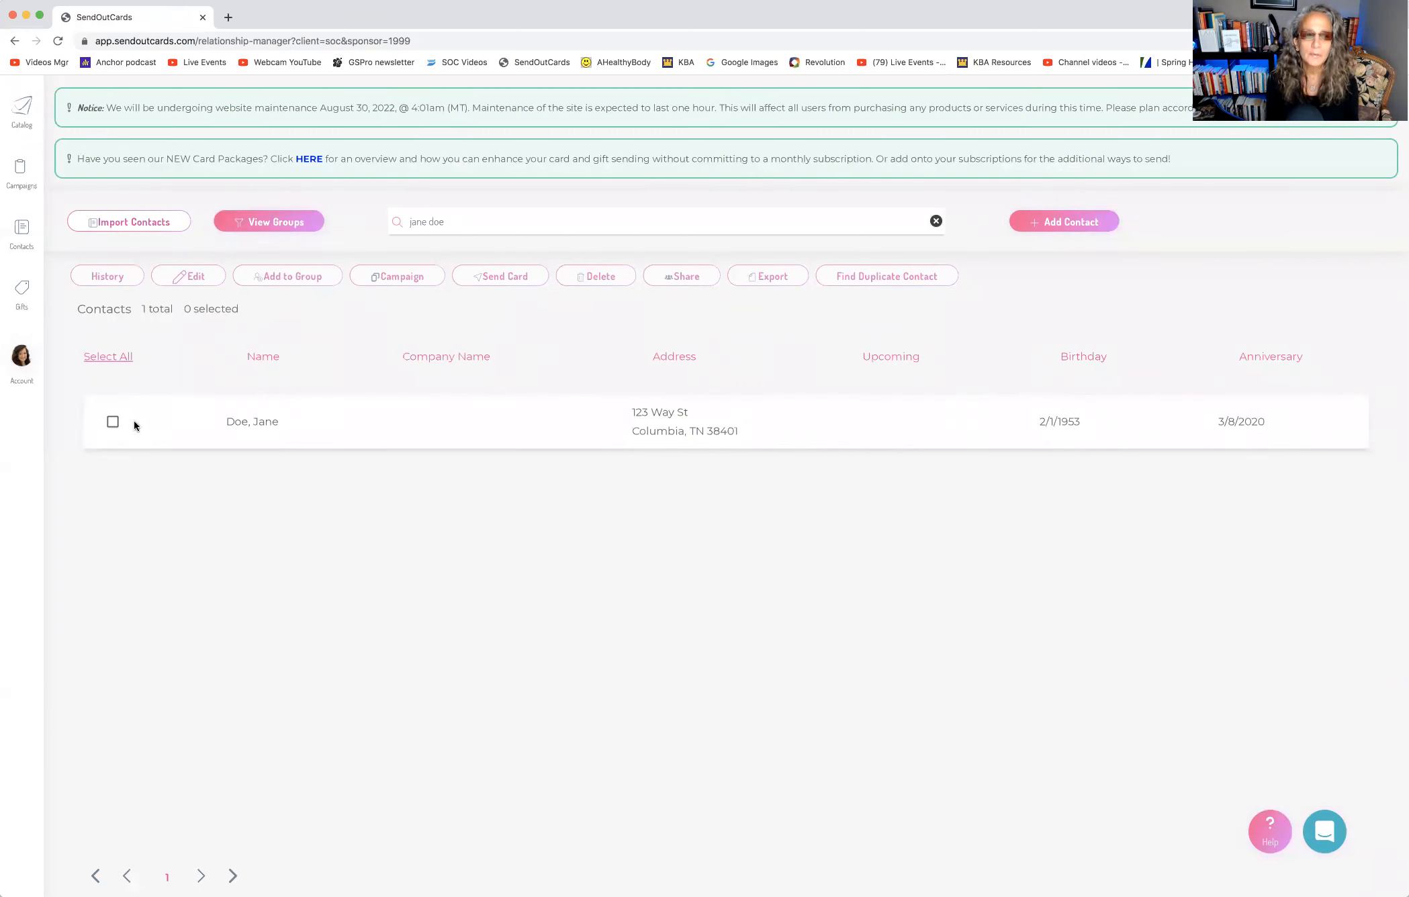
{"action": "left_click", "coordinate": [202, 279]}
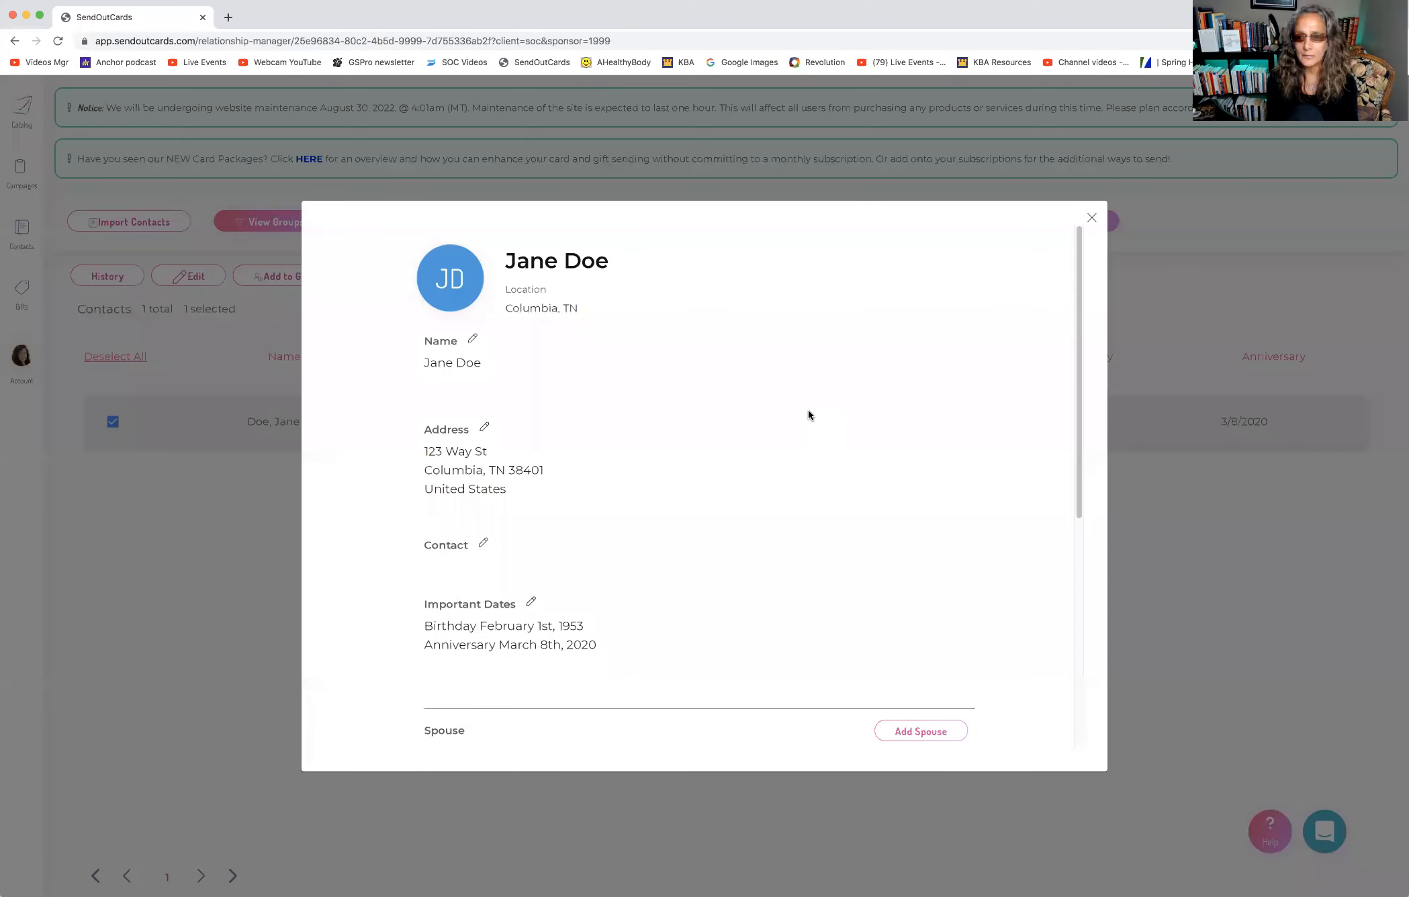
{"action": "left_click", "coordinate": [483, 543]}
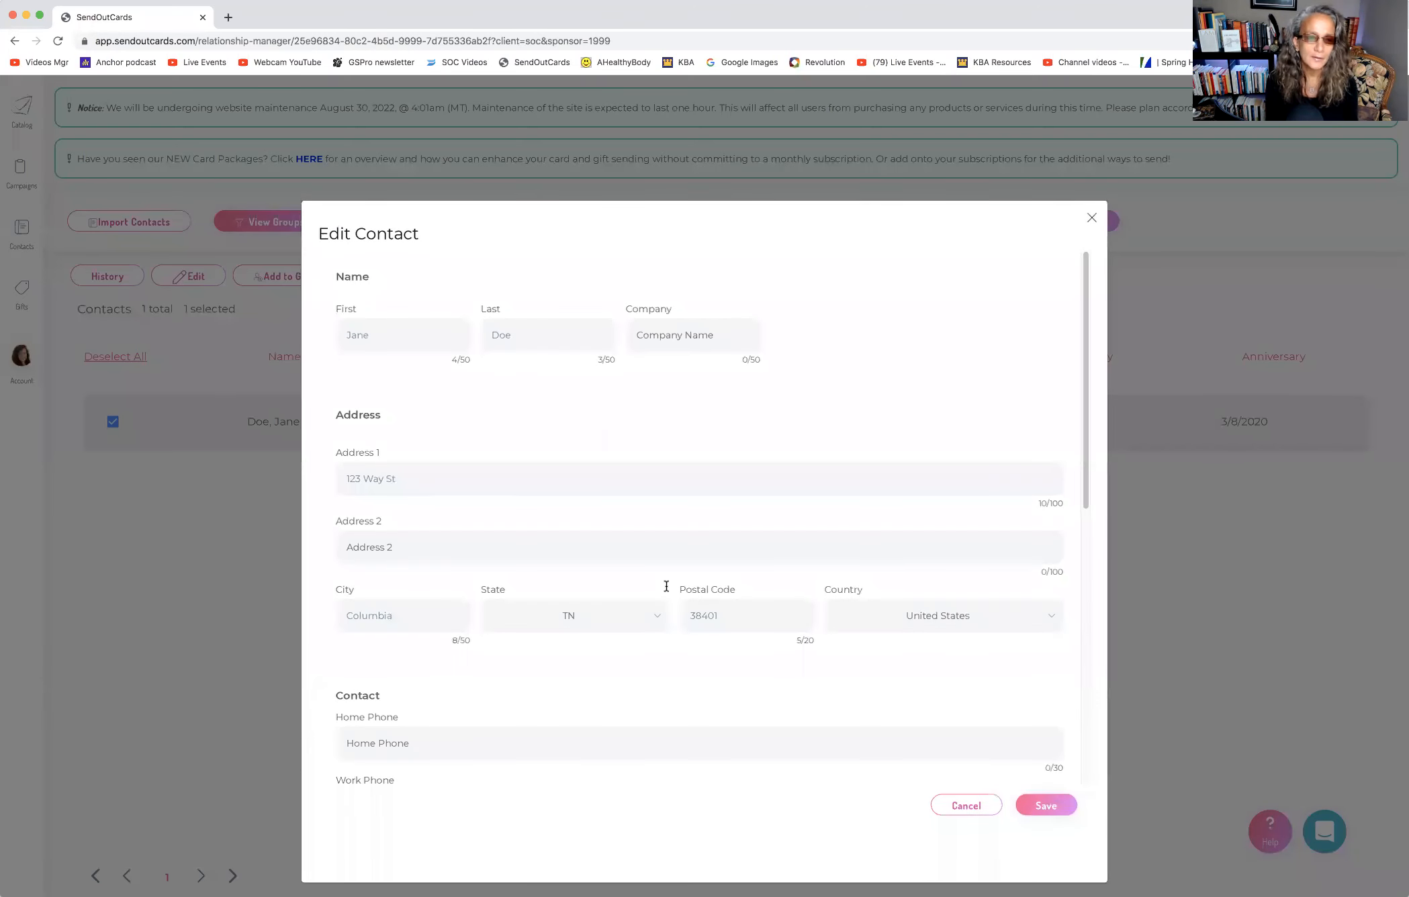
{"action": "left_click_drag", "start_coordinate": [1076, 481], "coordinate": [1094, 682]}
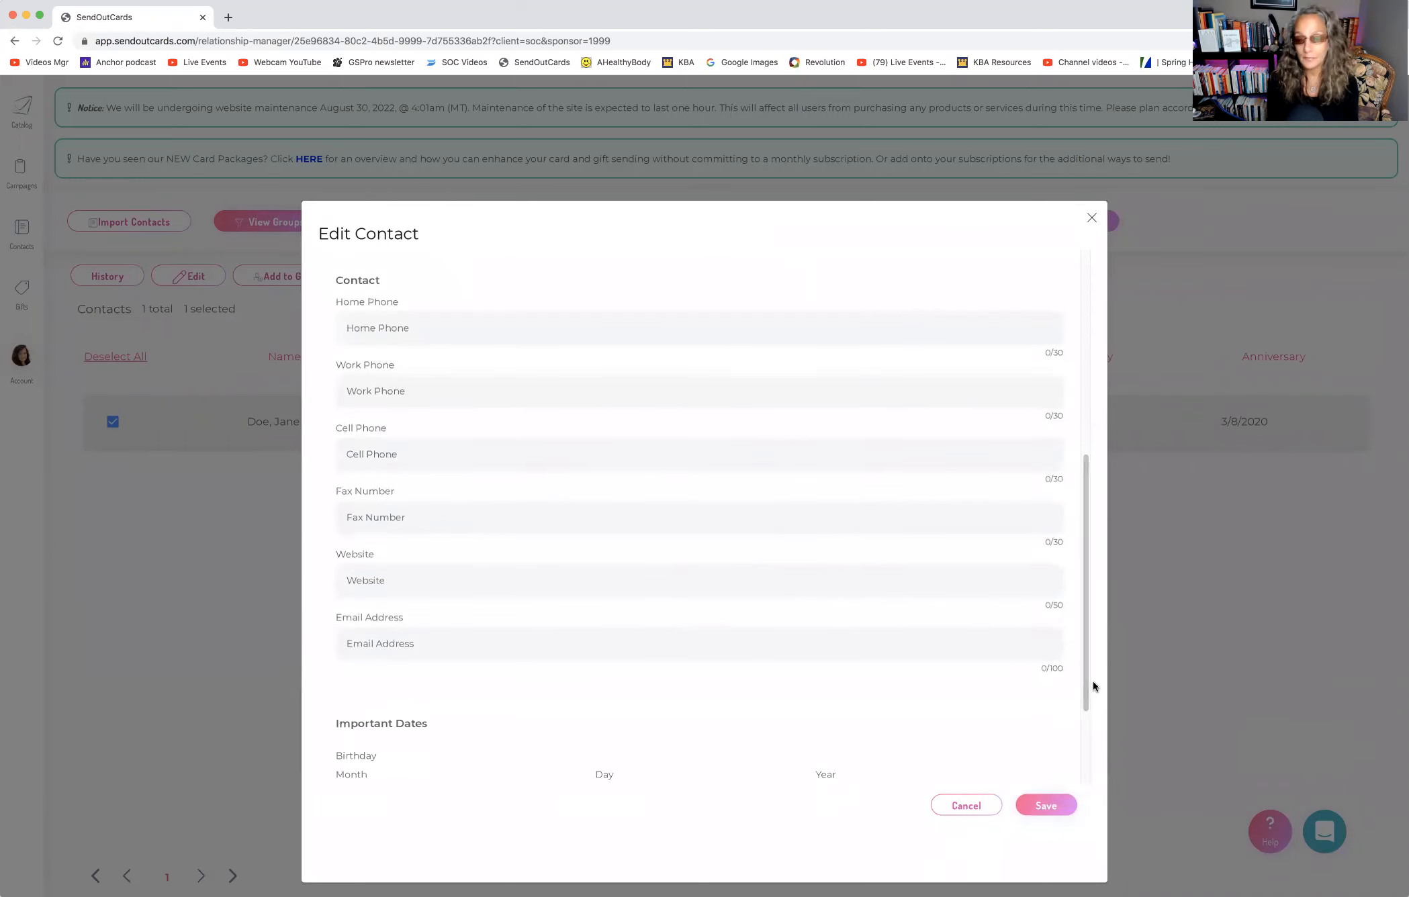
{"action": "left_click", "coordinate": [442, 643]}
{"action": "type", "text": "none"}
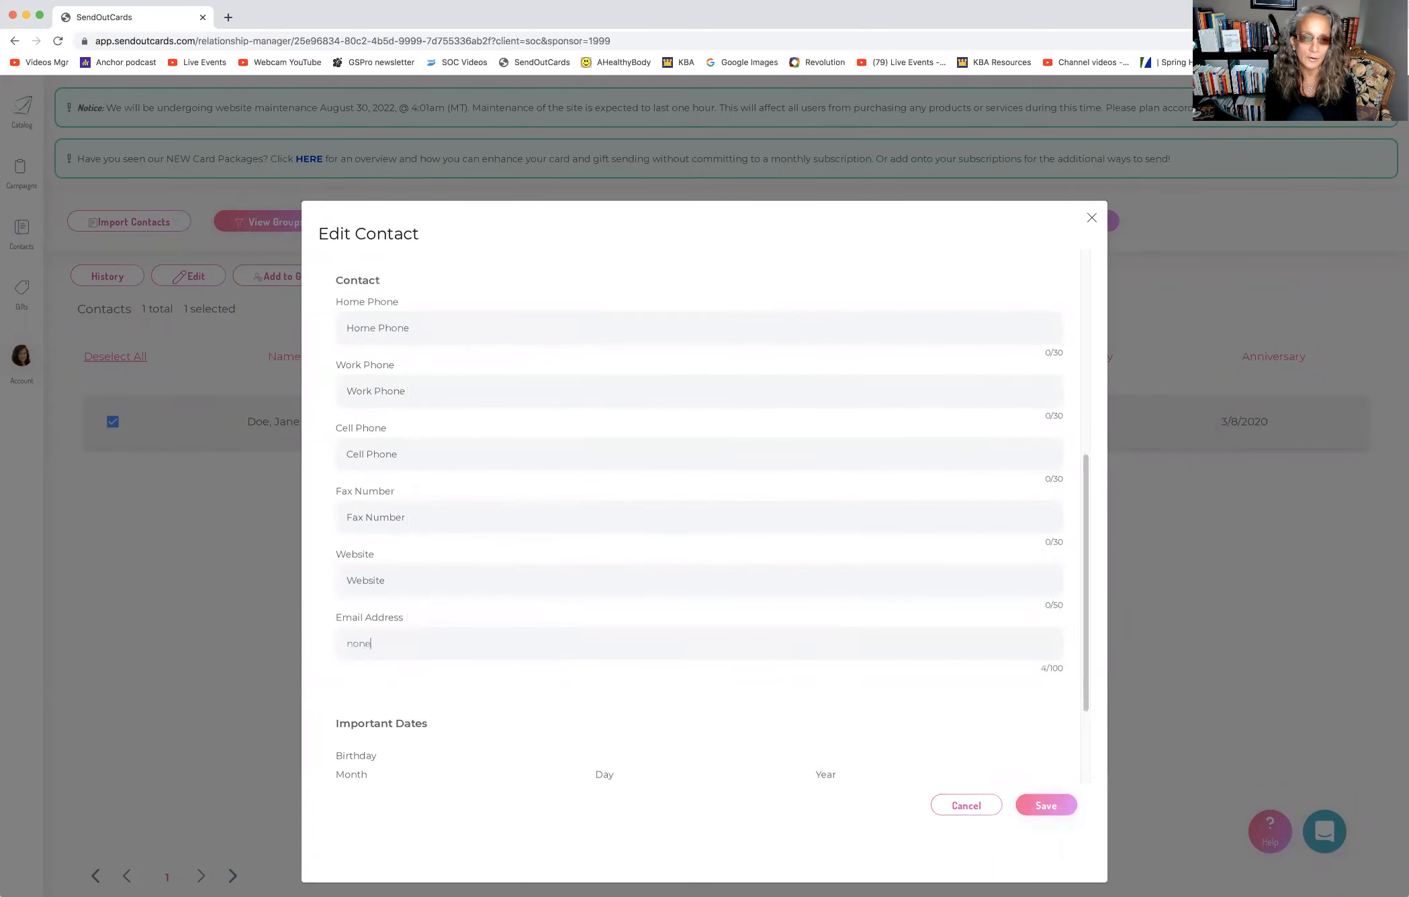
{"action": "type", "text": "@none"}
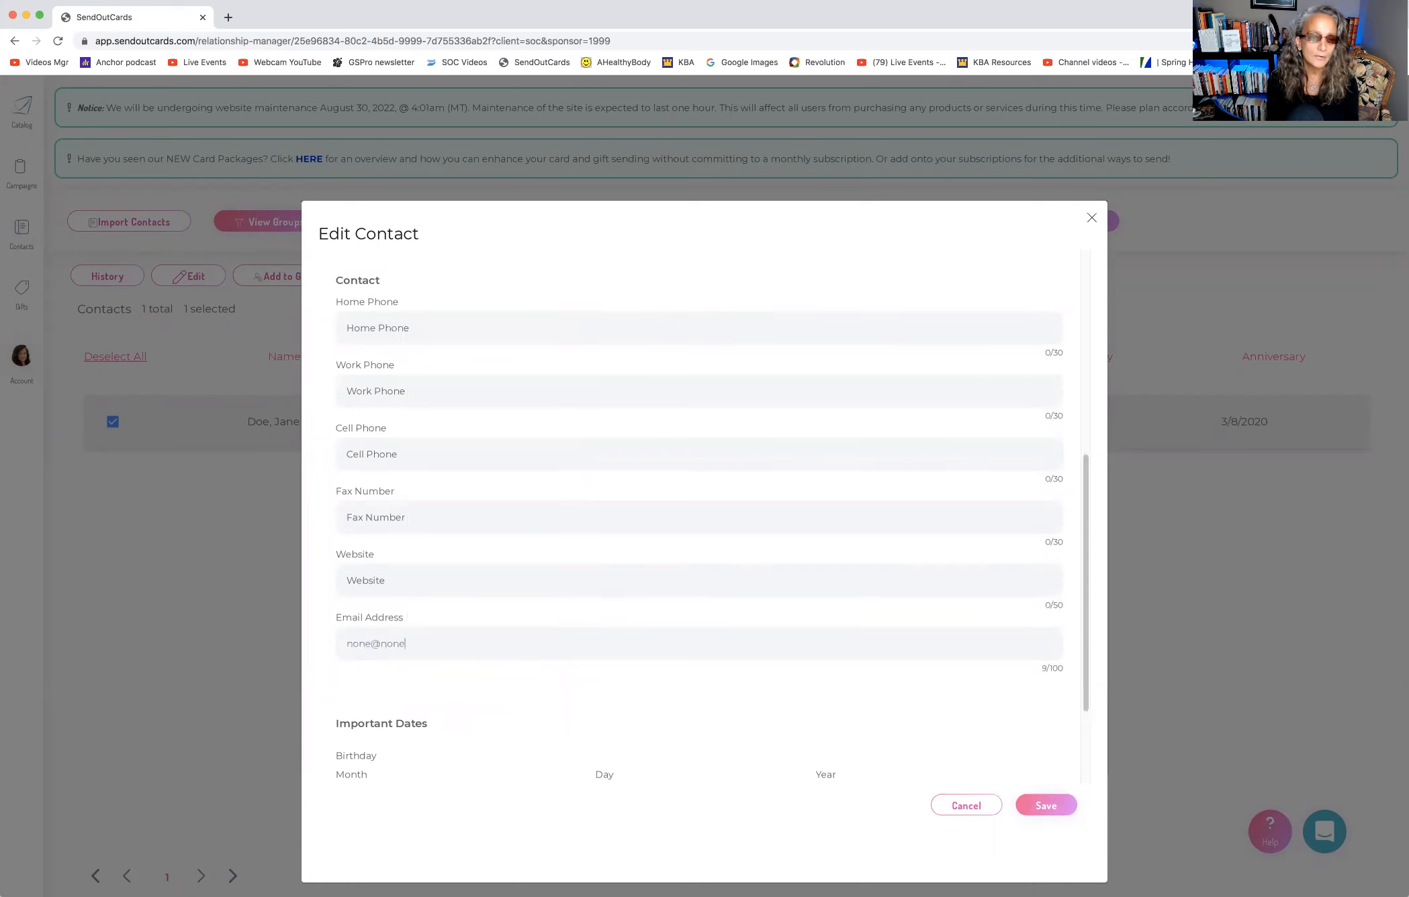
{"action": "type", "text": ".com"}
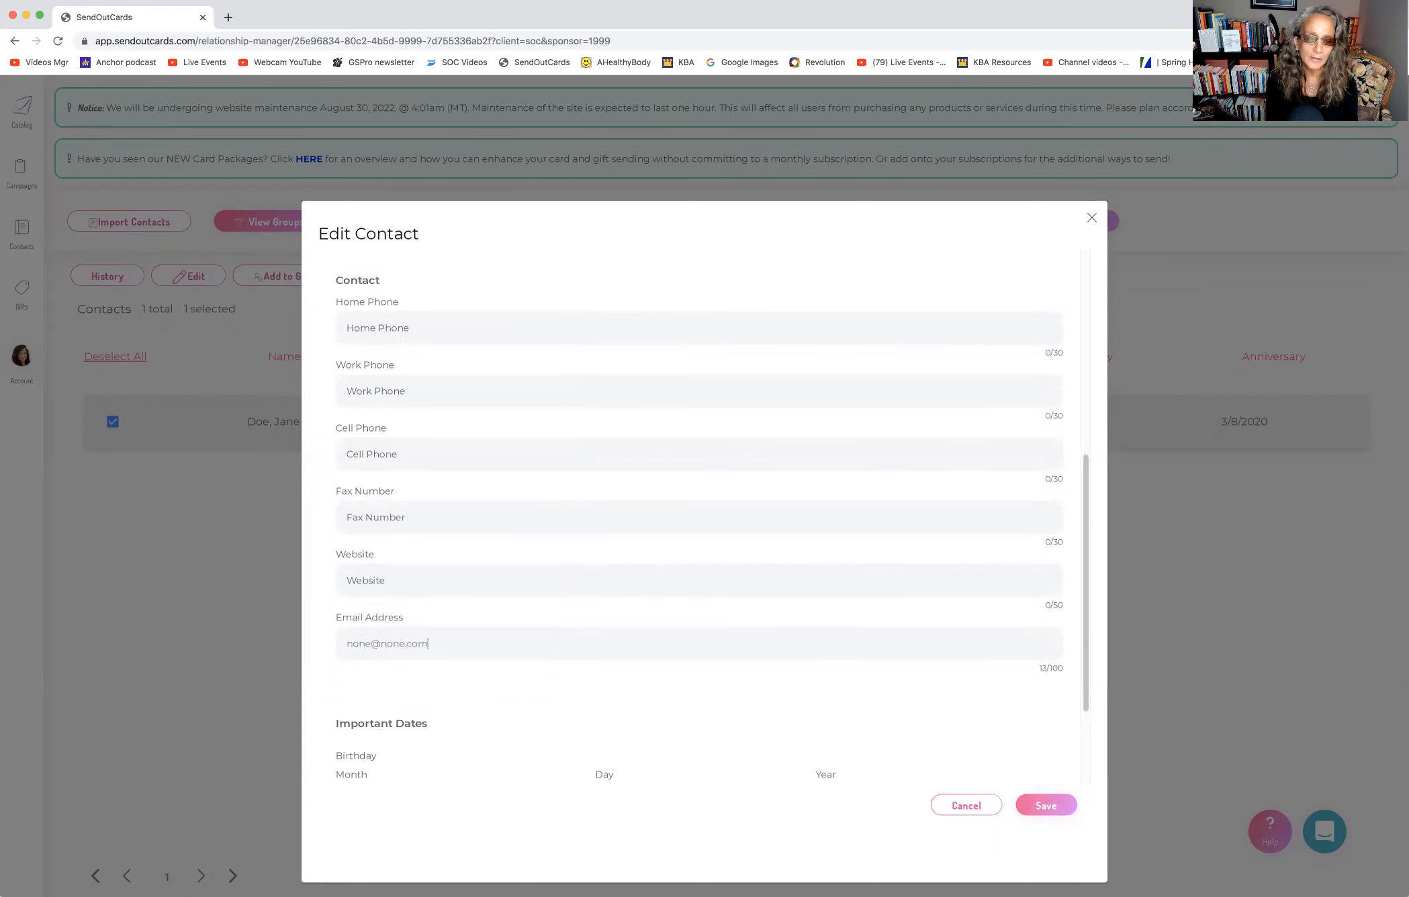
Fill in the contact's cell phone number, save the changes and review the updated record
{"action": "left_click", "coordinate": [430, 459]}
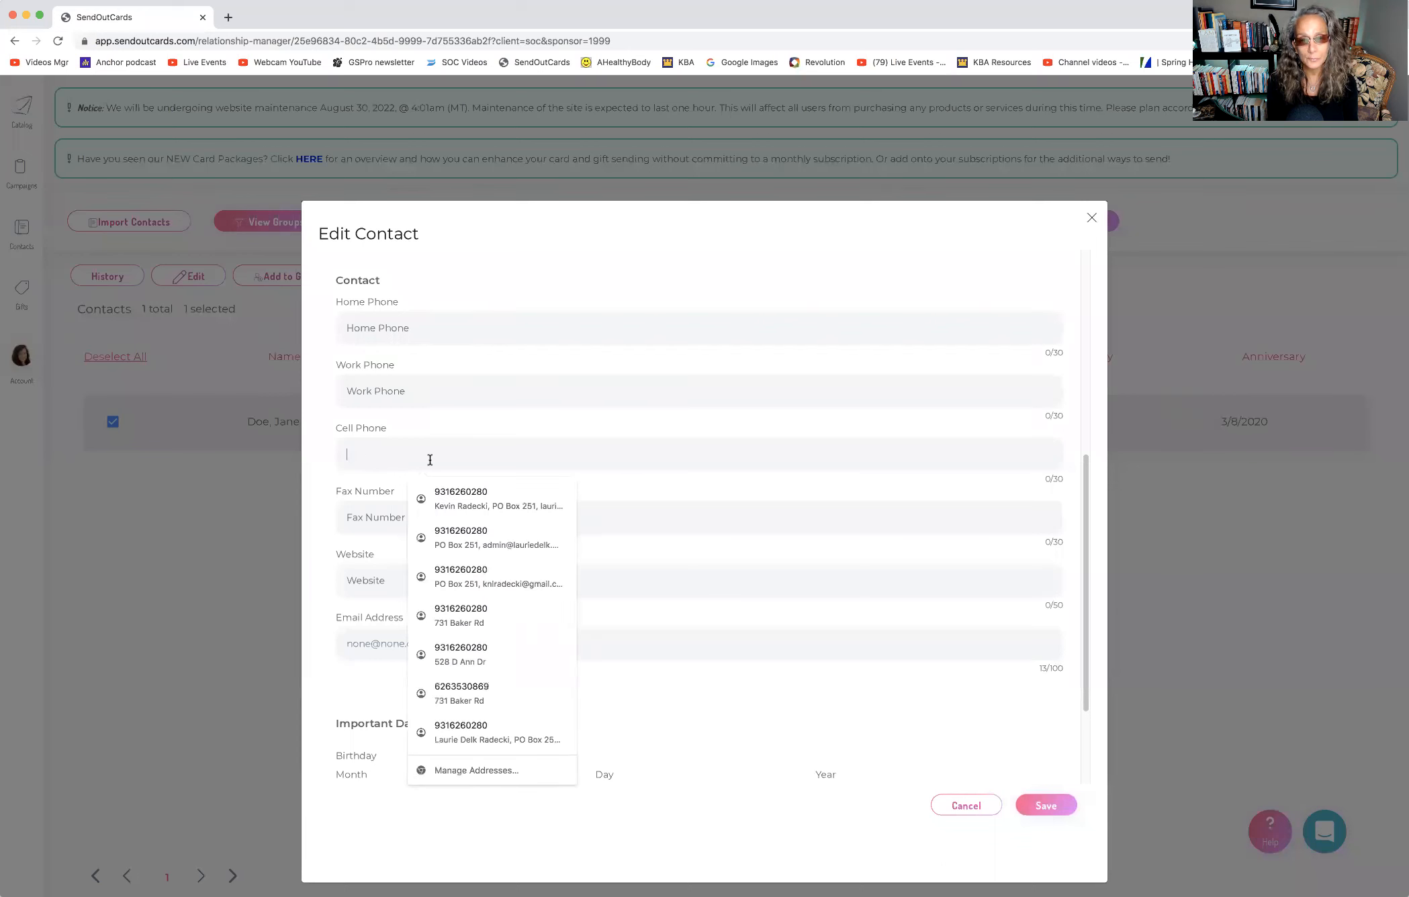
{"action": "type", "text": "(555)"}
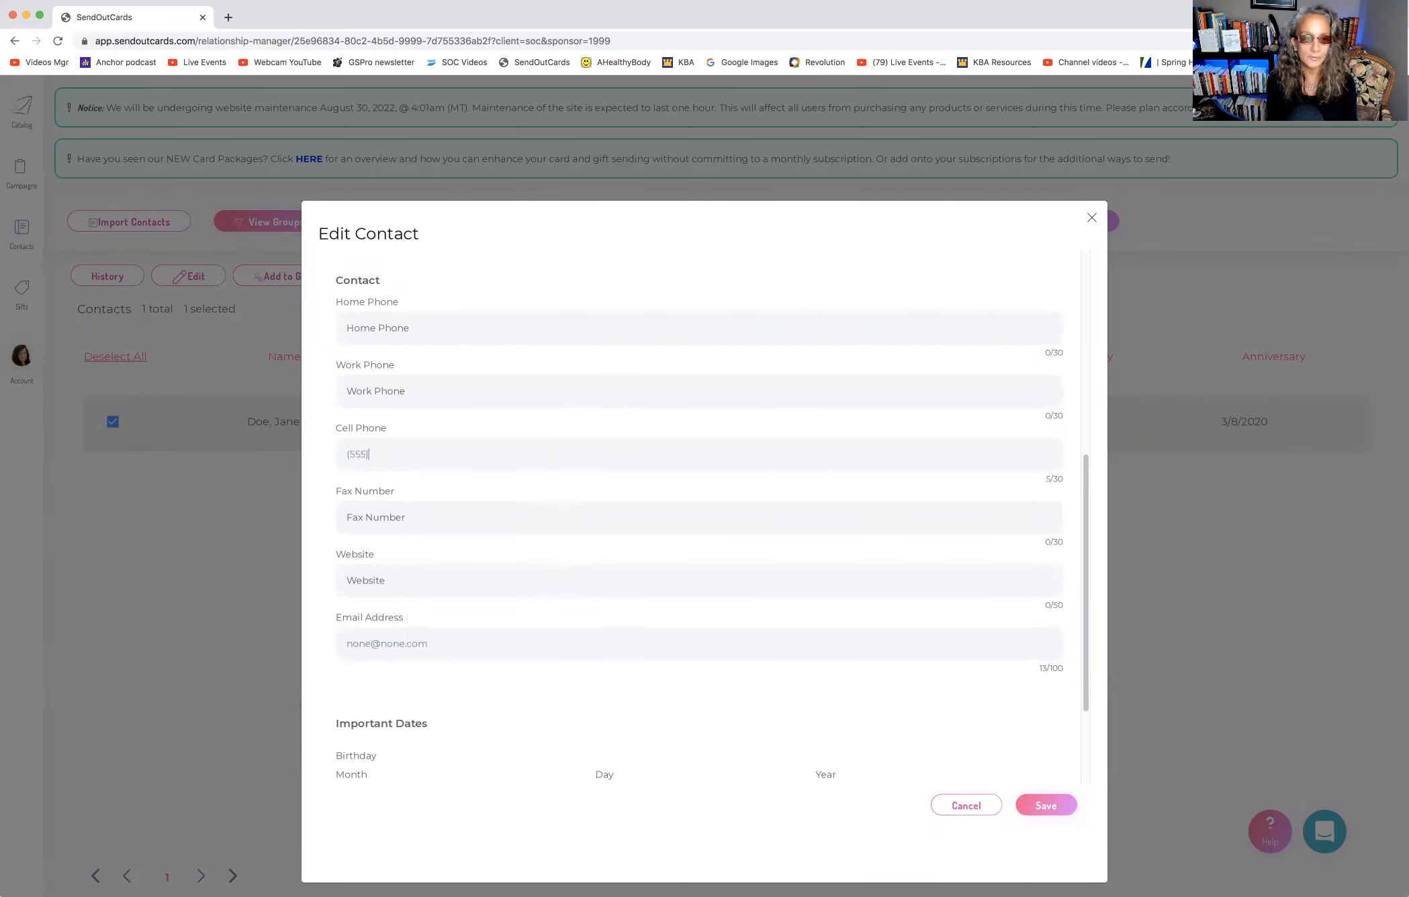
{"action": "type", "text": " 555-1212"}
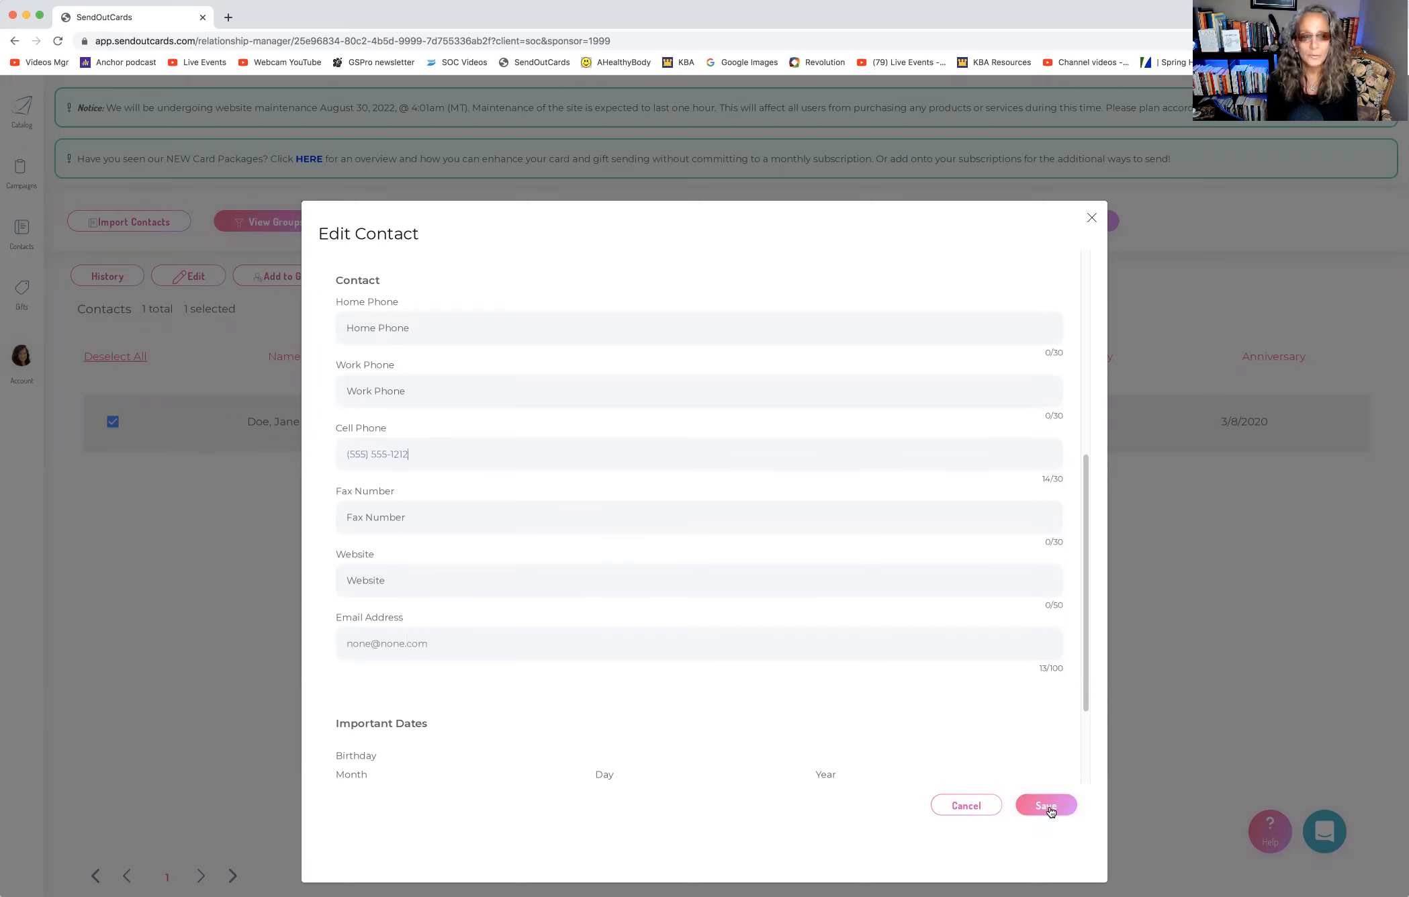
{"action": "scroll", "coordinate": [1074, 792], "scroll_direction": "down", "scroll_amount": 1}
{"action": "scroll", "coordinate": [1074, 793], "scroll_direction": "down", "scroll_amount": 4}
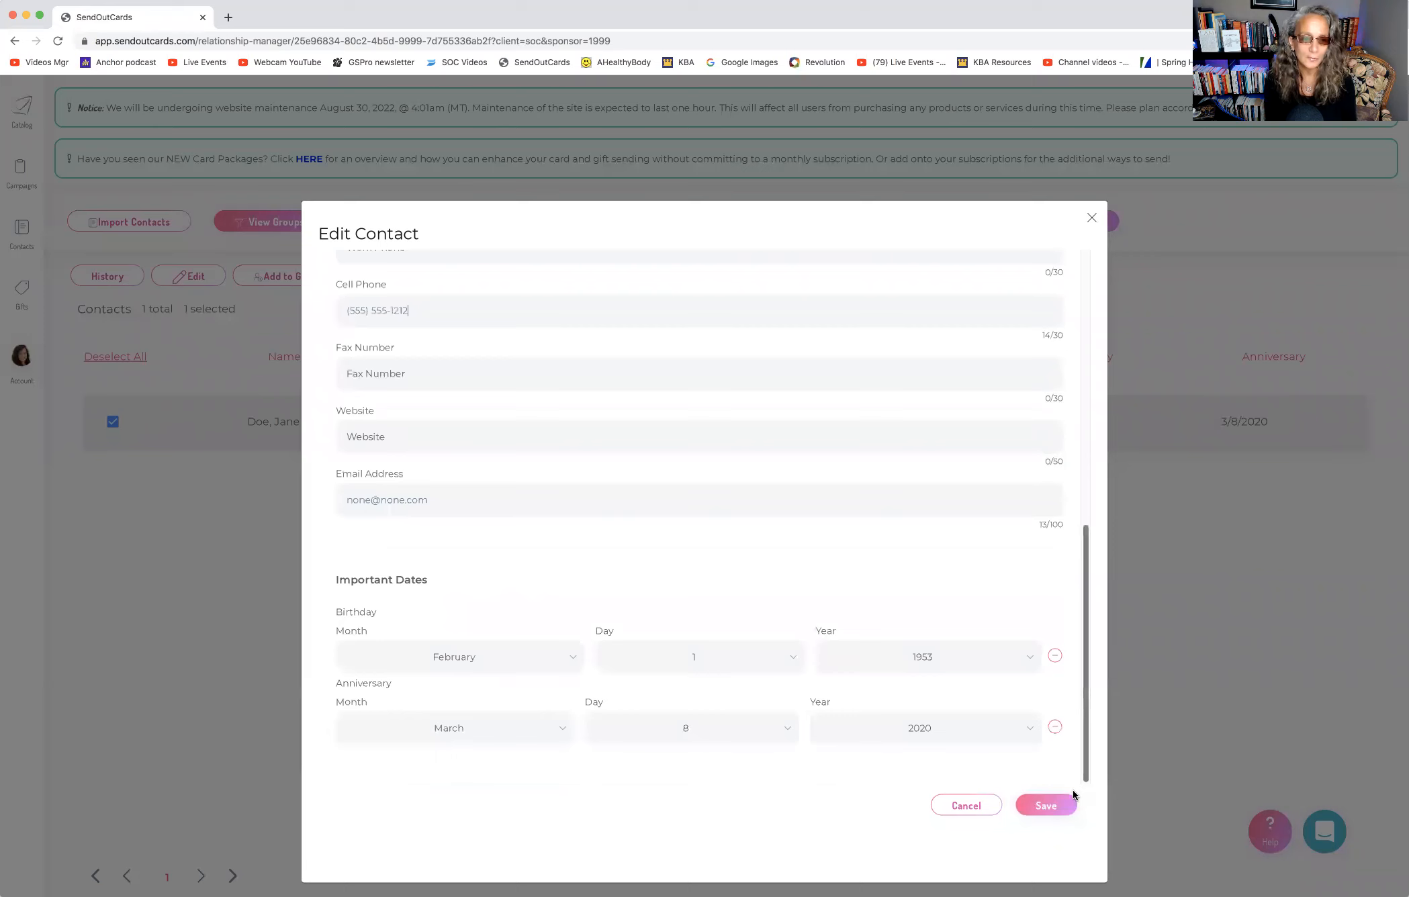
{"action": "left_click", "coordinate": [1044, 809]}
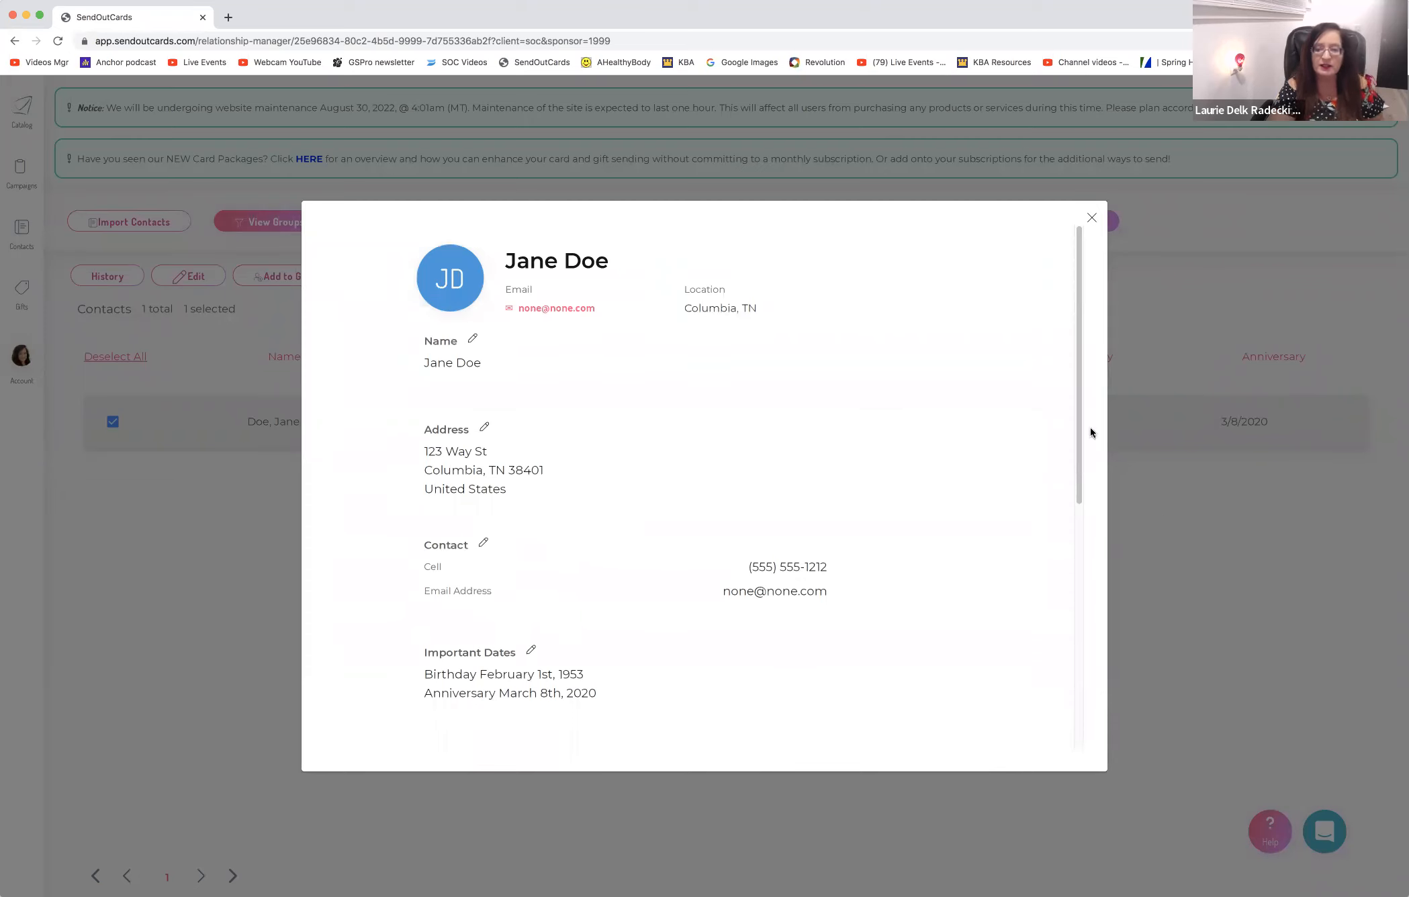
{"action": "scroll", "coordinate": [1067, 528], "scroll_direction": "down", "scroll_amount": 3}
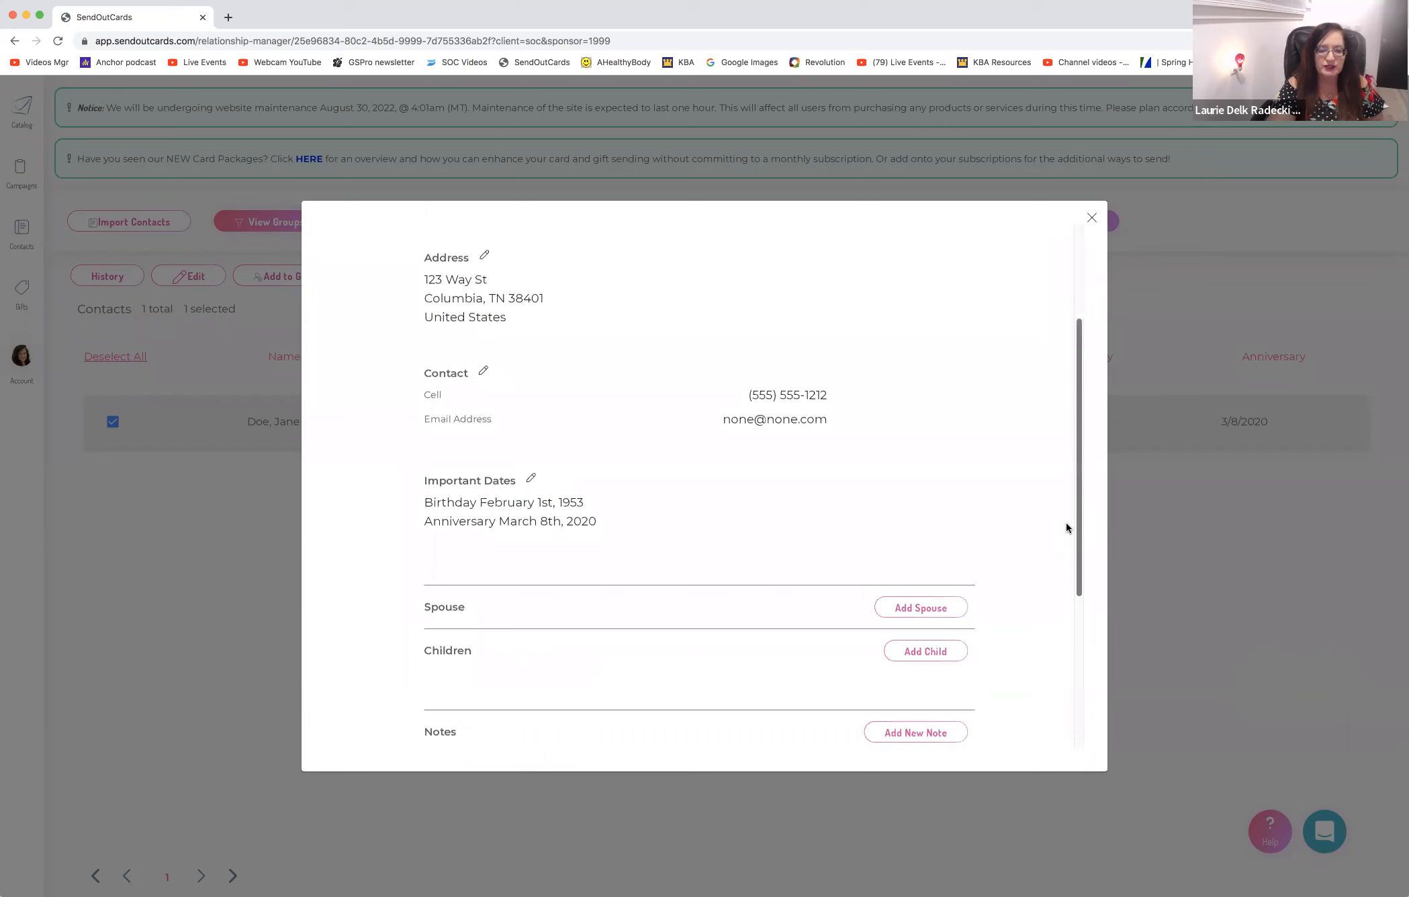
{"action": "scroll", "coordinate": [1063, 582], "scroll_direction": "down", "scroll_amount": 5}
{"action": "scroll", "coordinate": [1083, 379], "scroll_direction": "up", "scroll_amount": 5}
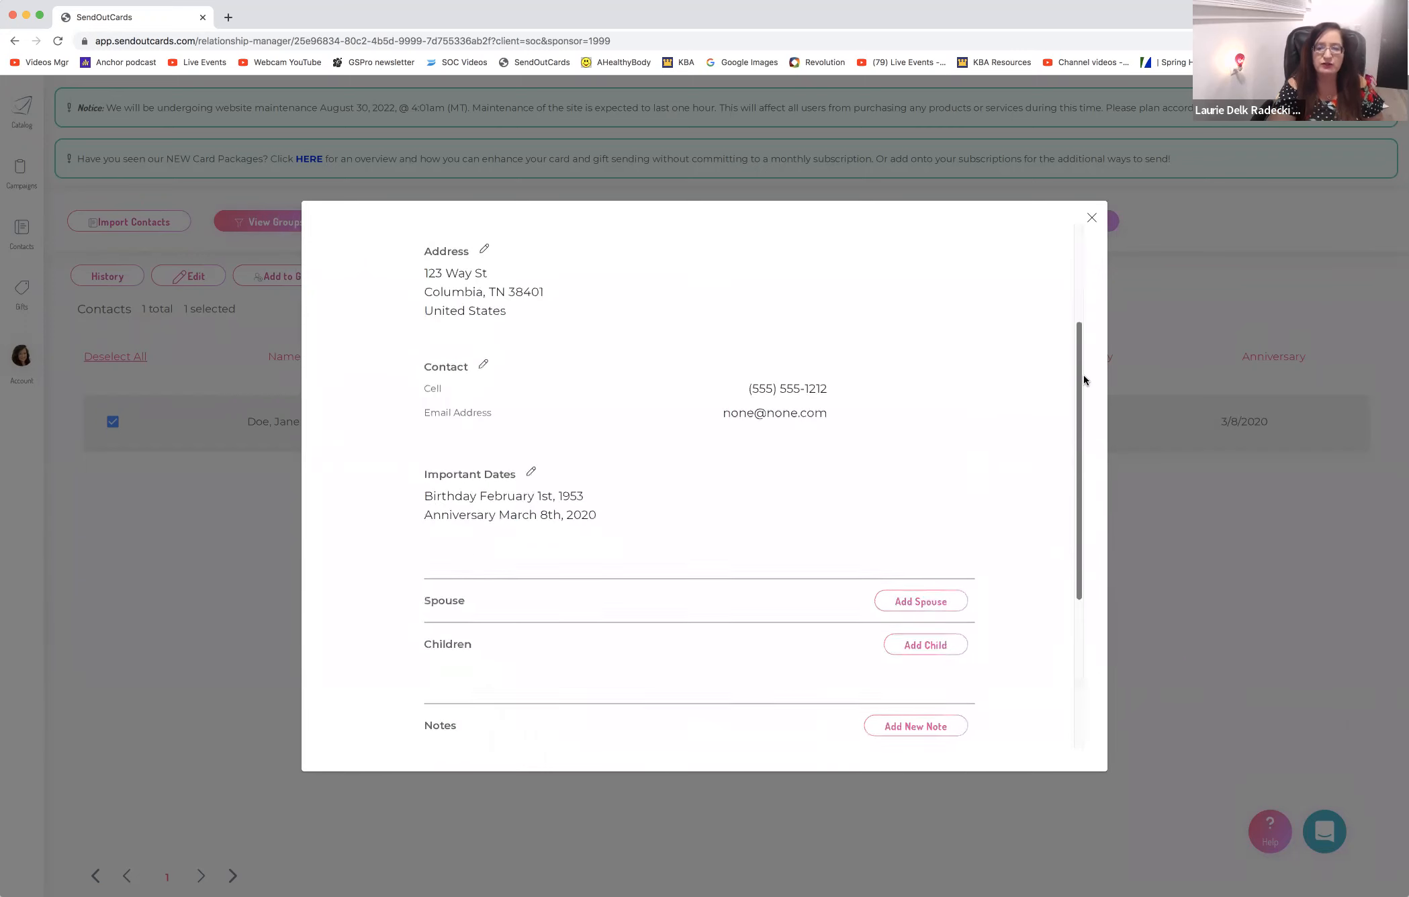
{"action": "scroll", "coordinate": [1084, 380], "scroll_direction": "up", "scroll_amount": 3}
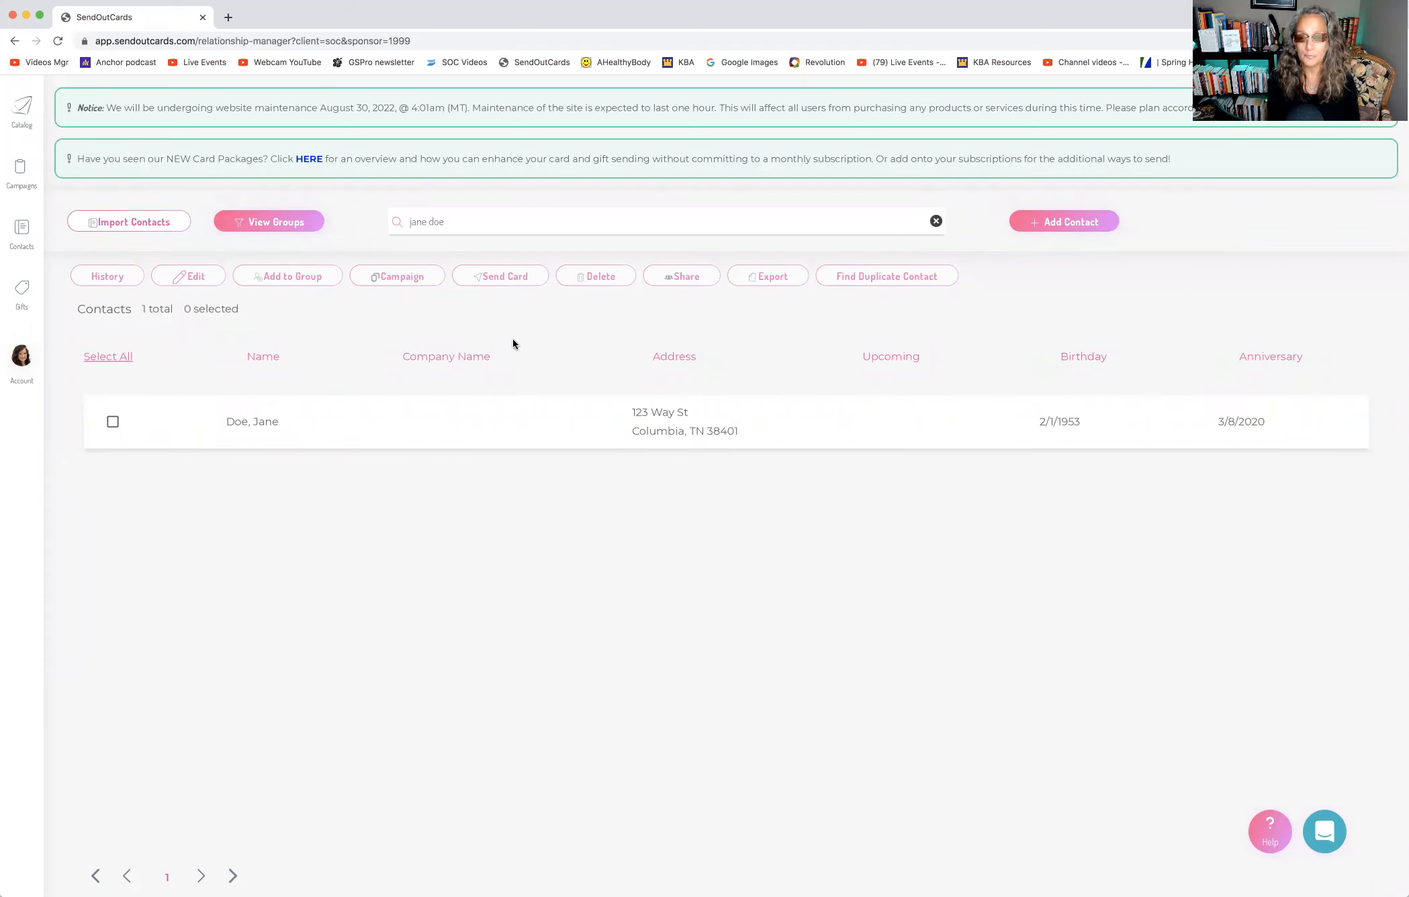
Share the selected contact with another SendOutCards user by entering that user's username
{"action": "left_click", "coordinate": [113, 423]}
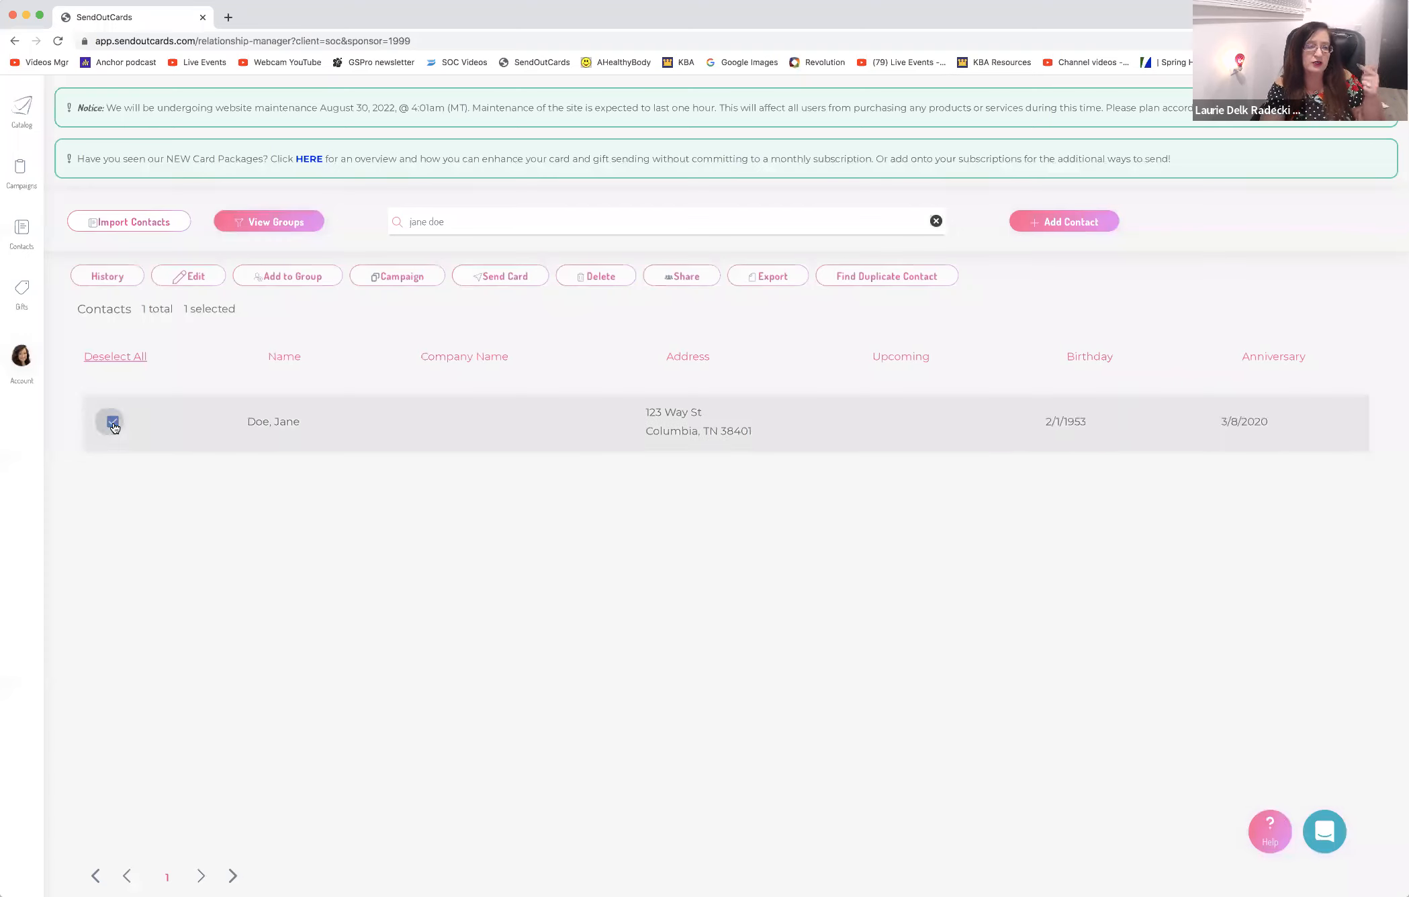
{"action": "left_click", "coordinate": [680, 280]}
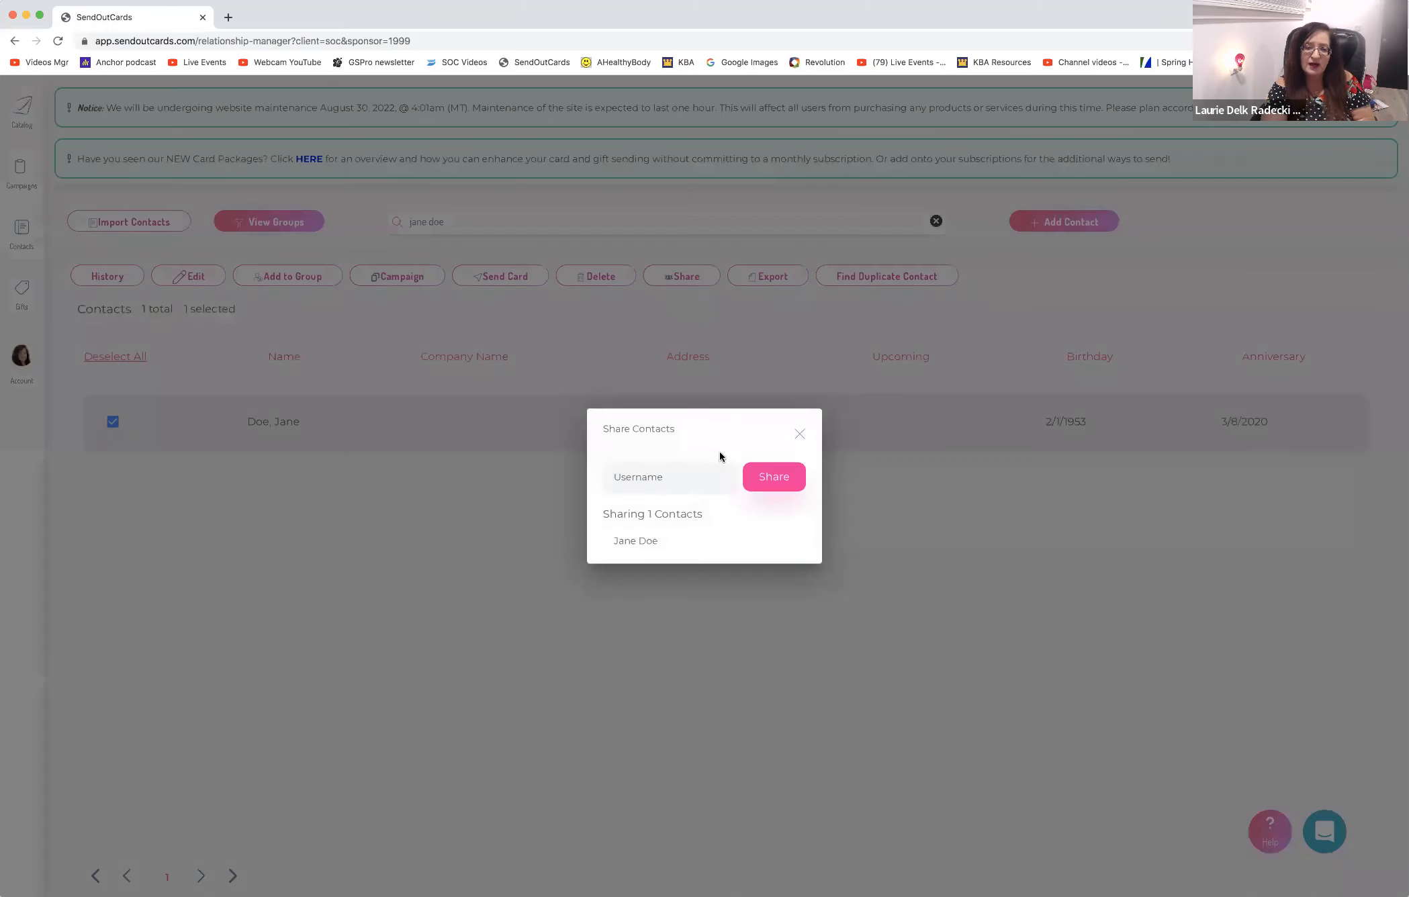
{"action": "left_click", "coordinate": [679, 476]}
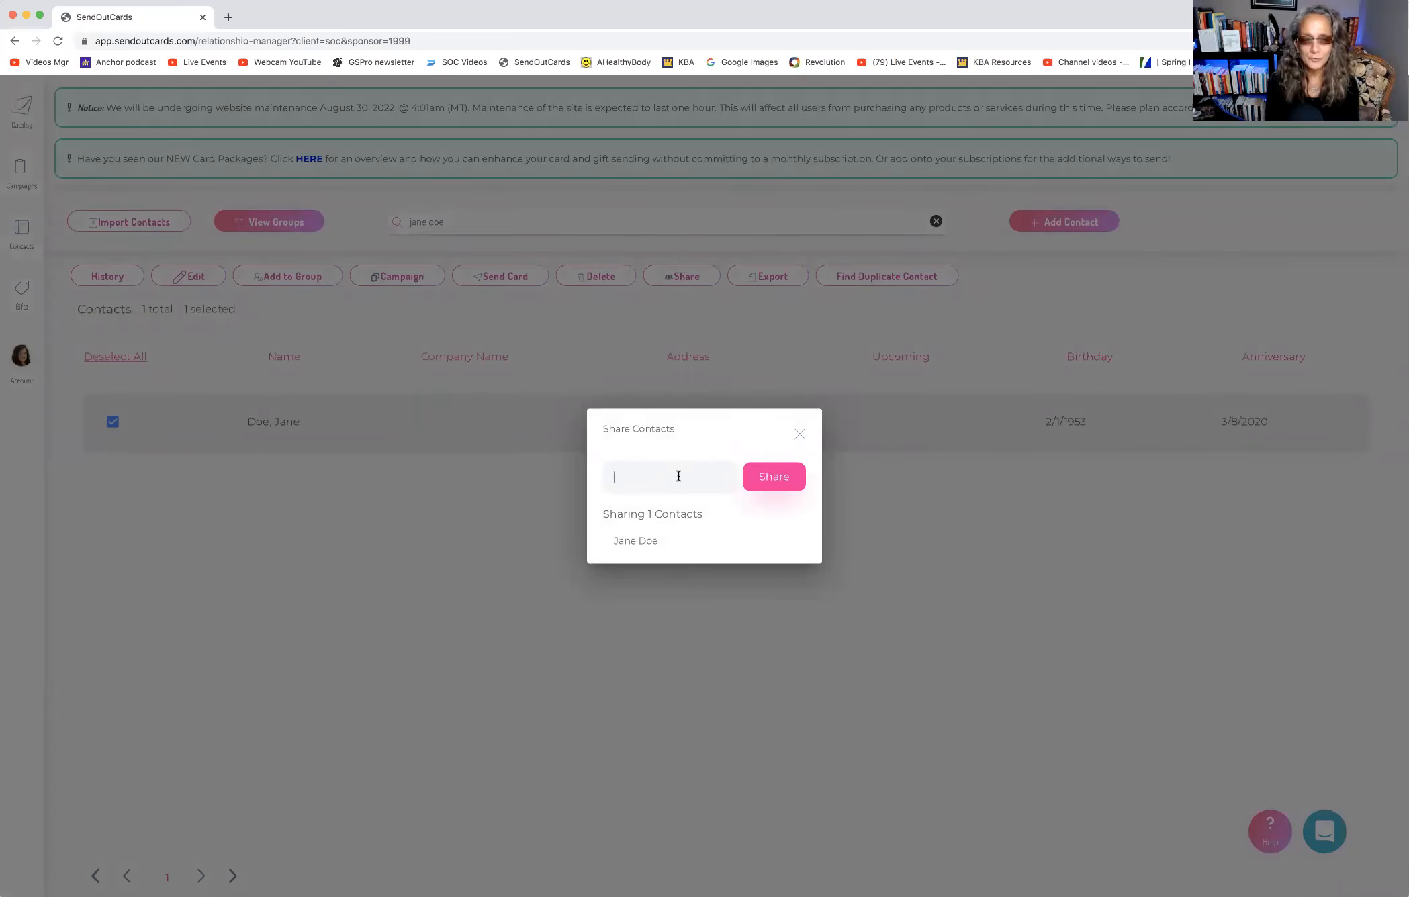
{"action": "type", "text": "825"}
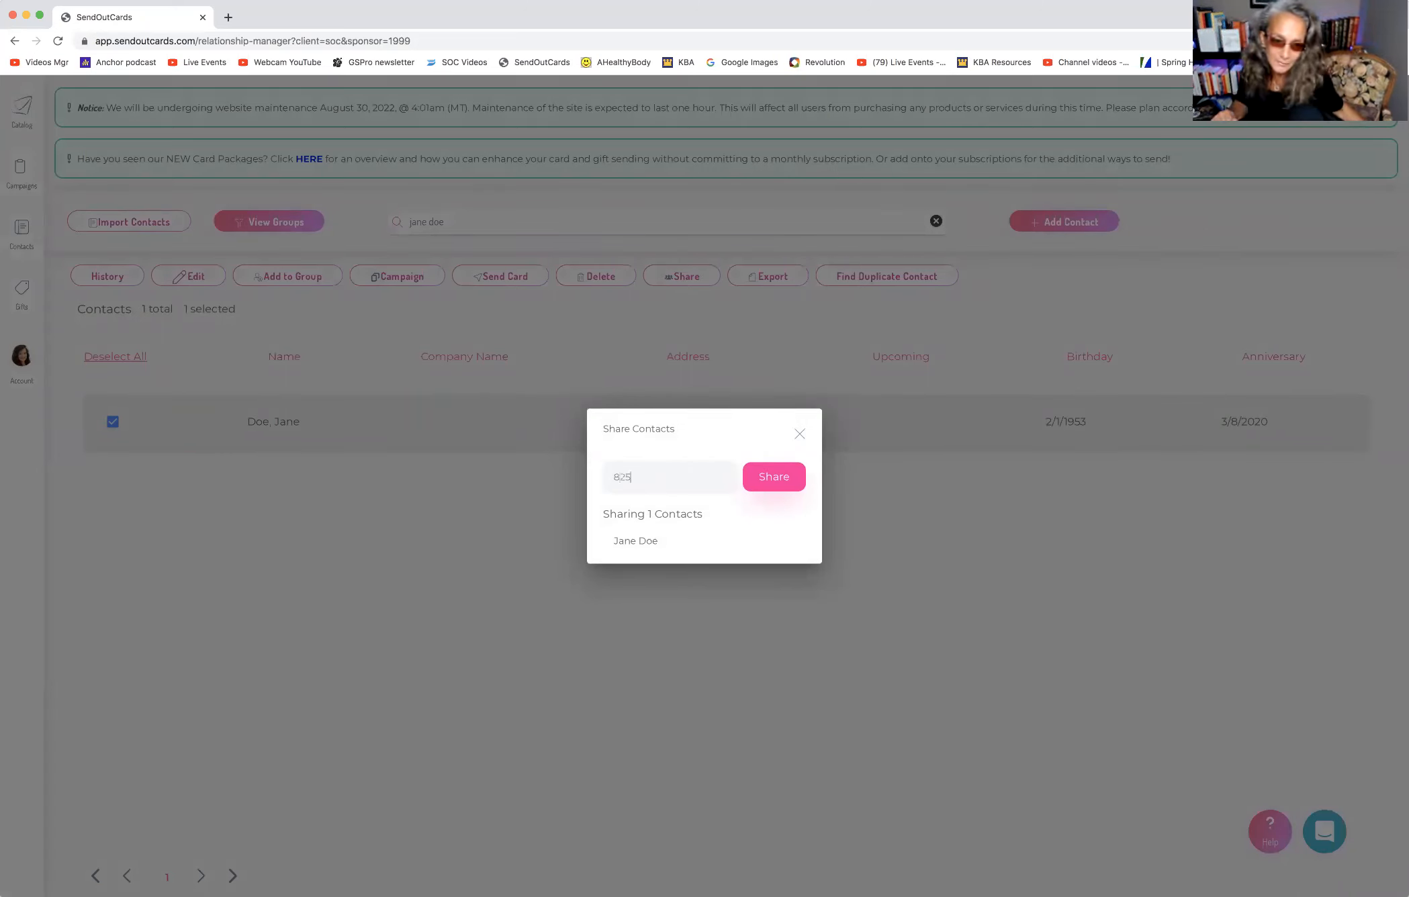
{"action": "type", "text": "20"}
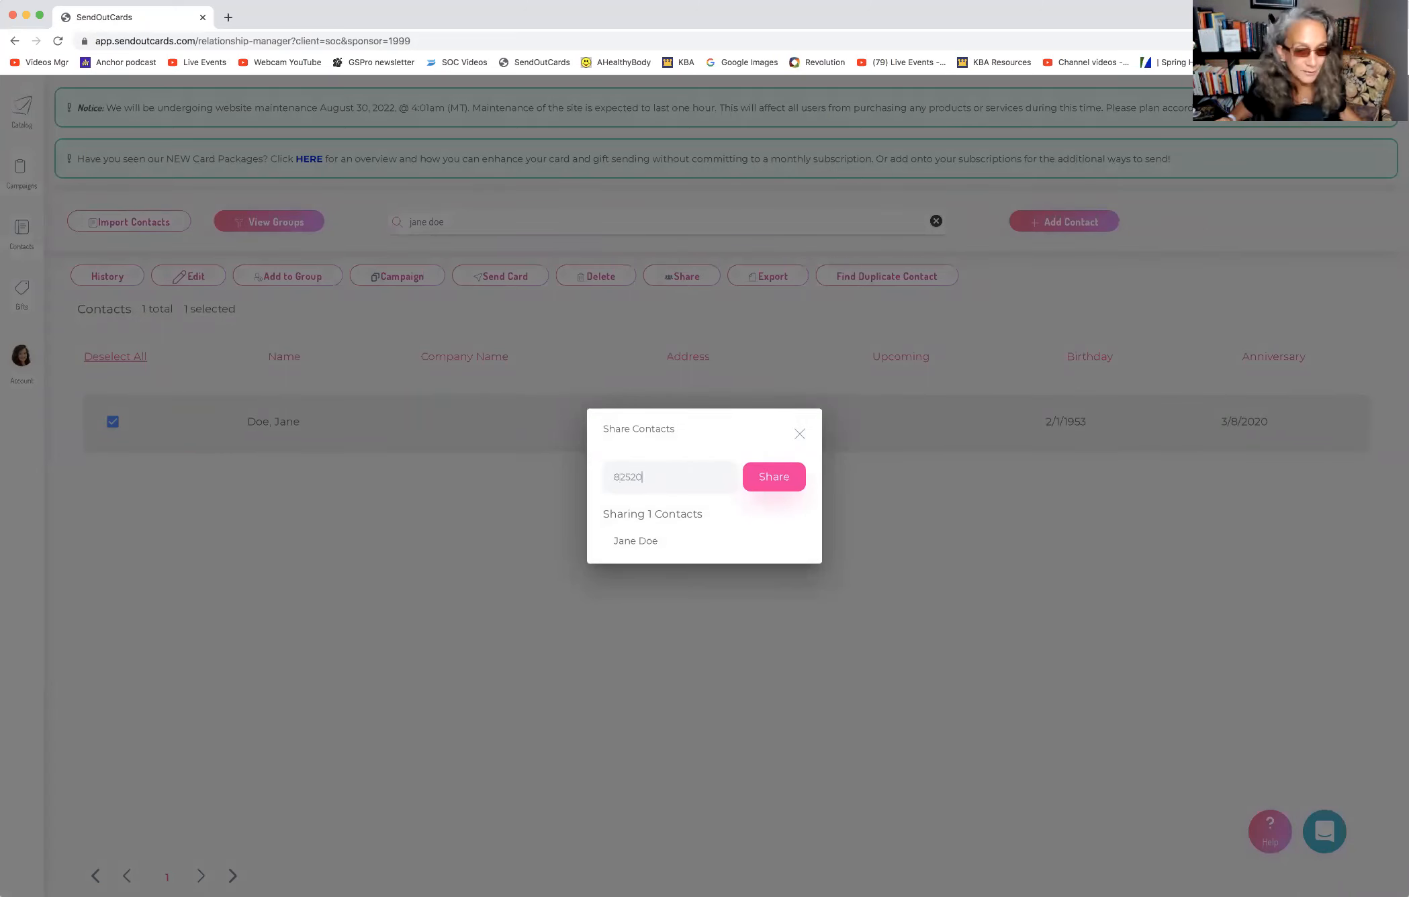
{"action": "left_click", "coordinate": [774, 478]}
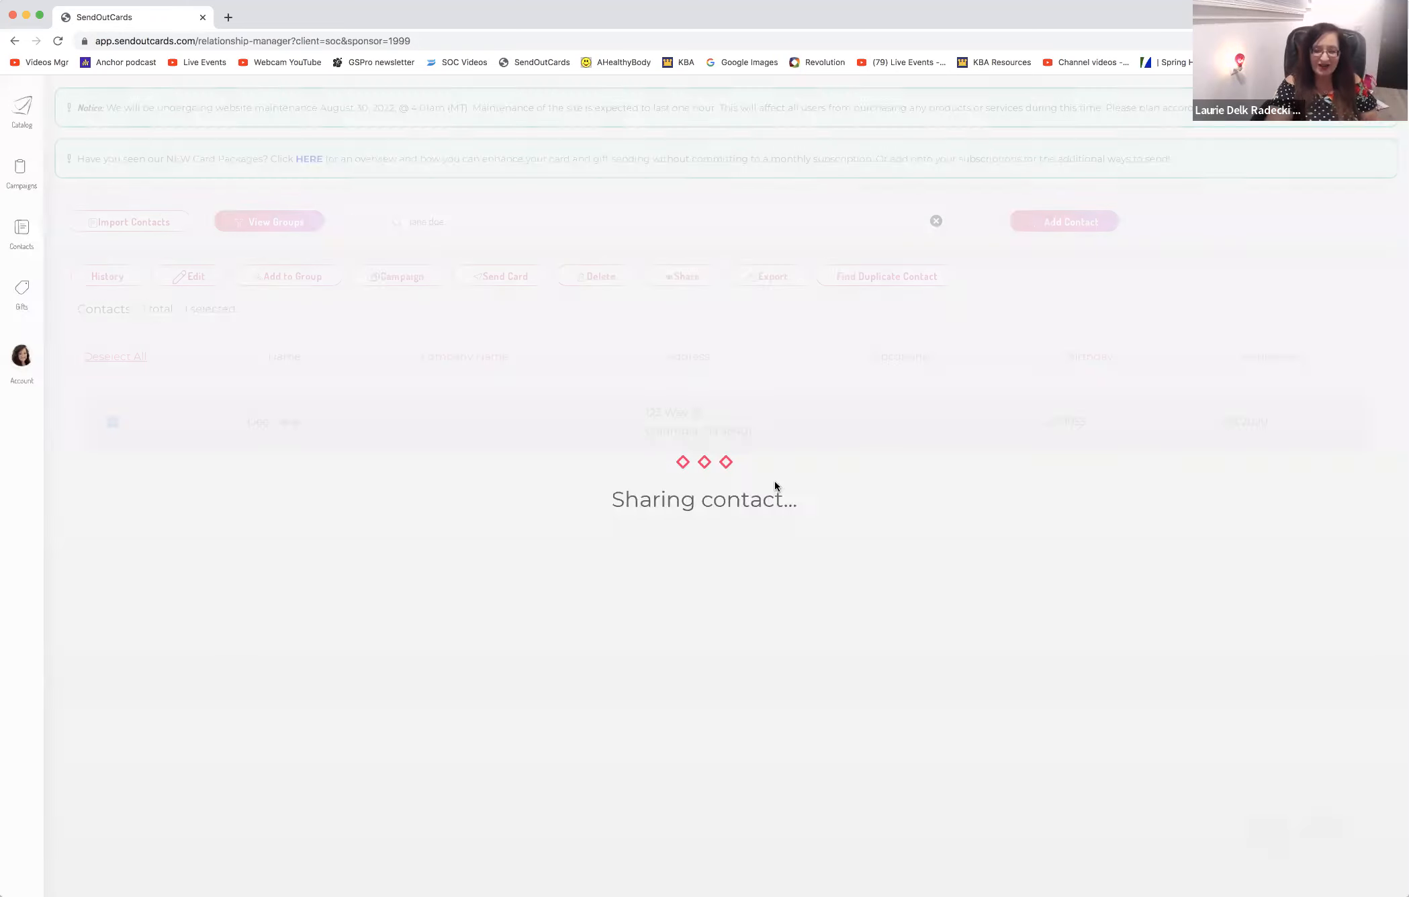
{"action": "left_click", "coordinate": [814, 511]}
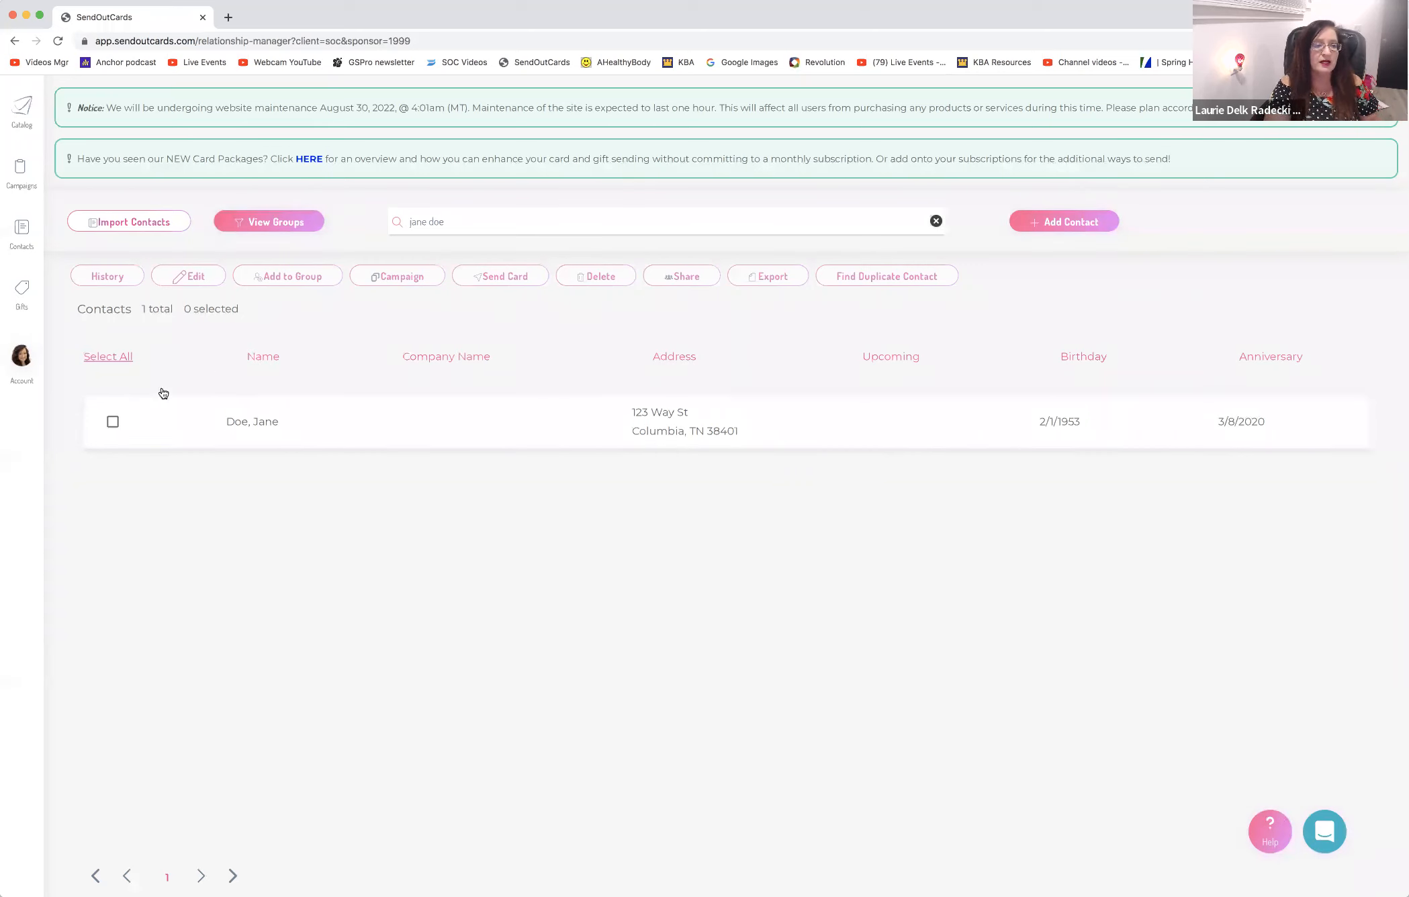
Start an order sending the 18 Rules For Happiness campaign to the contact, review its recipients and return to the contact list
{"action": "left_click", "coordinate": [113, 423]}
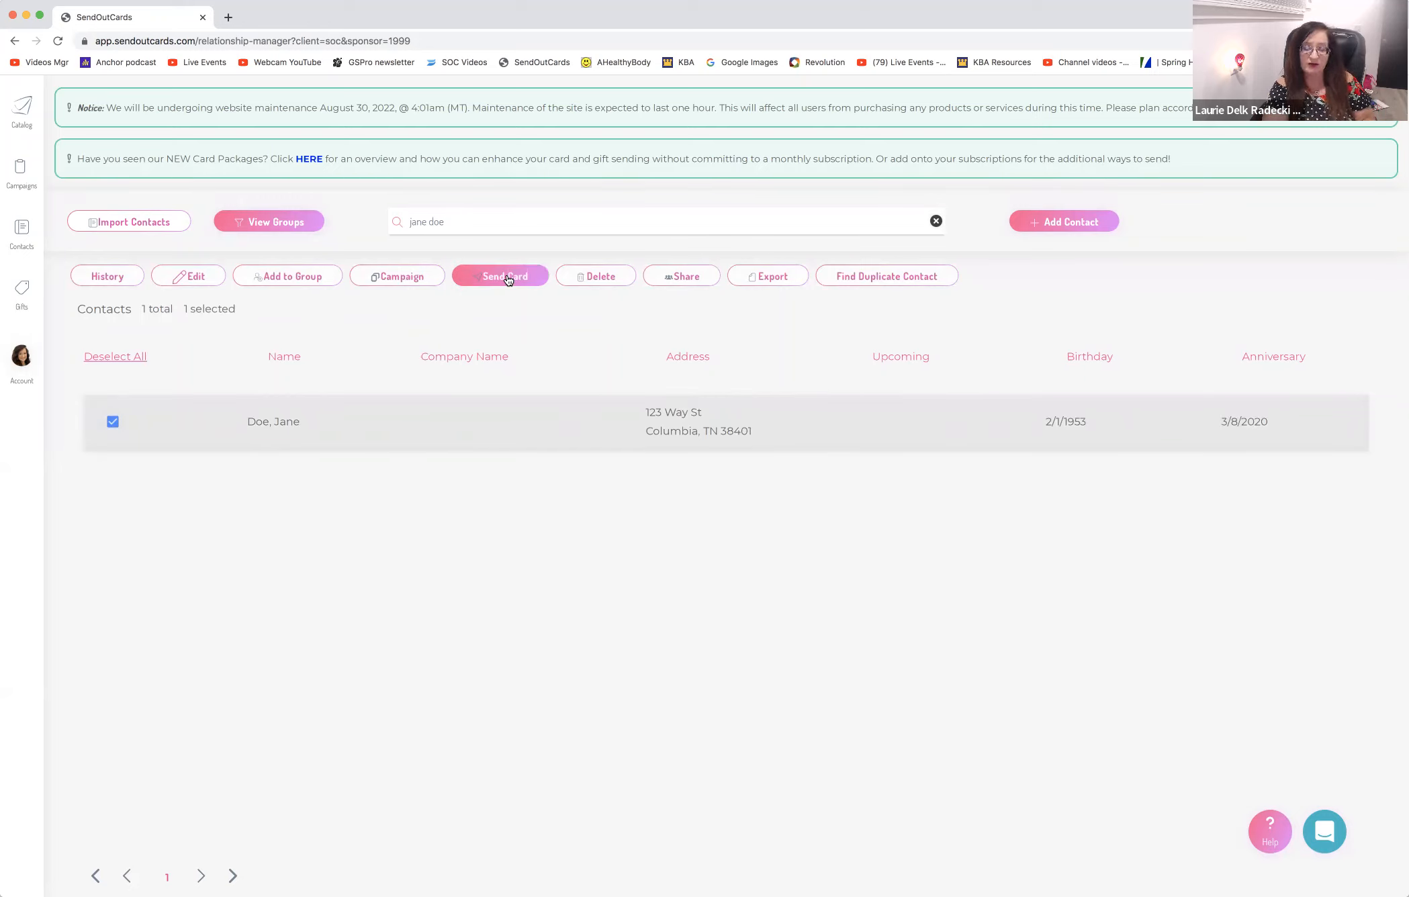
{"action": "left_click", "coordinate": [410, 277]}
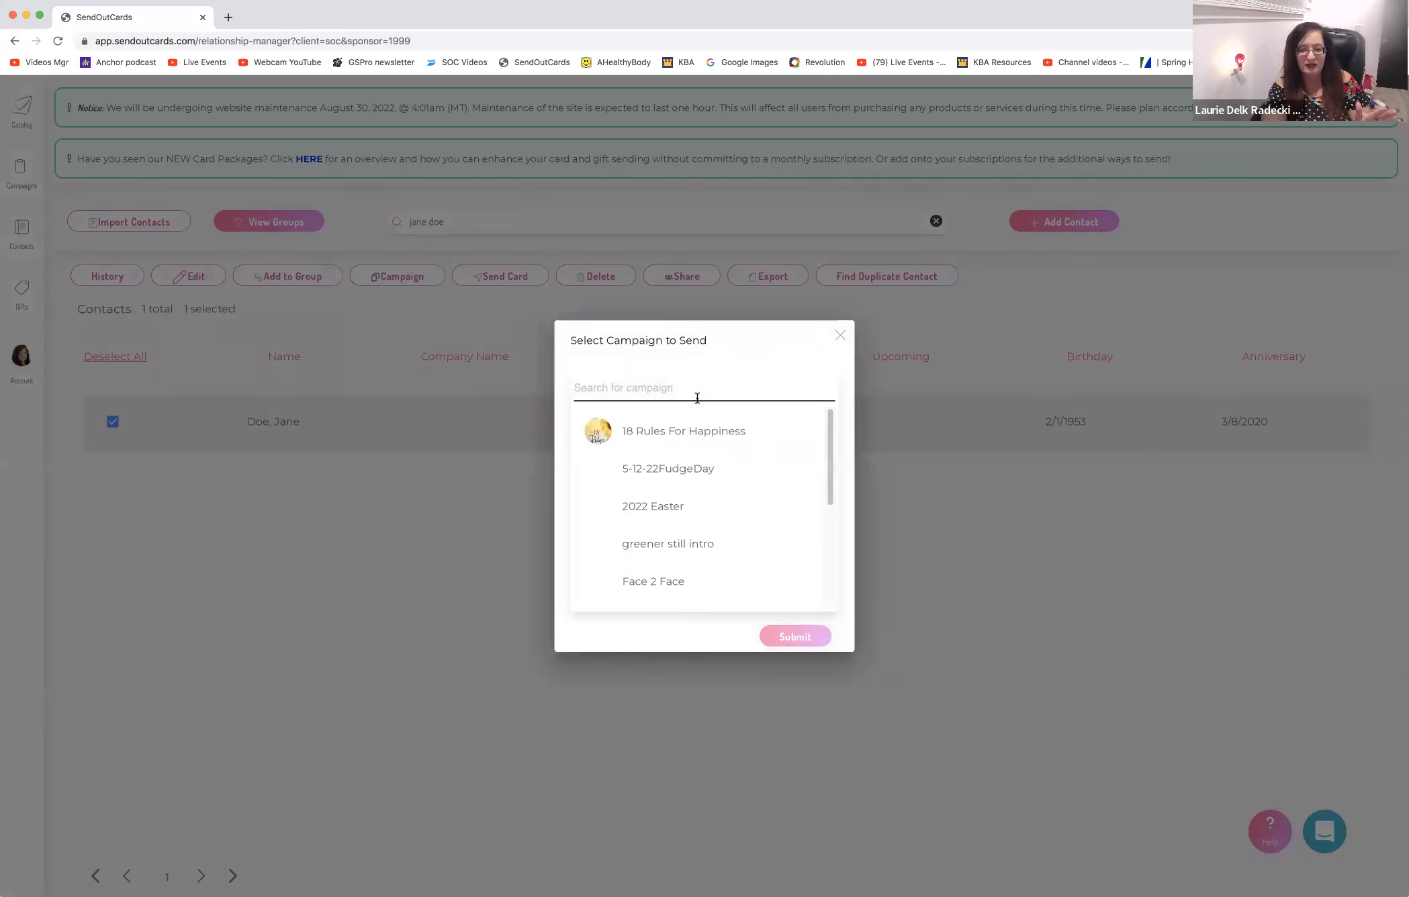
{"action": "left_click", "coordinate": [659, 435]}
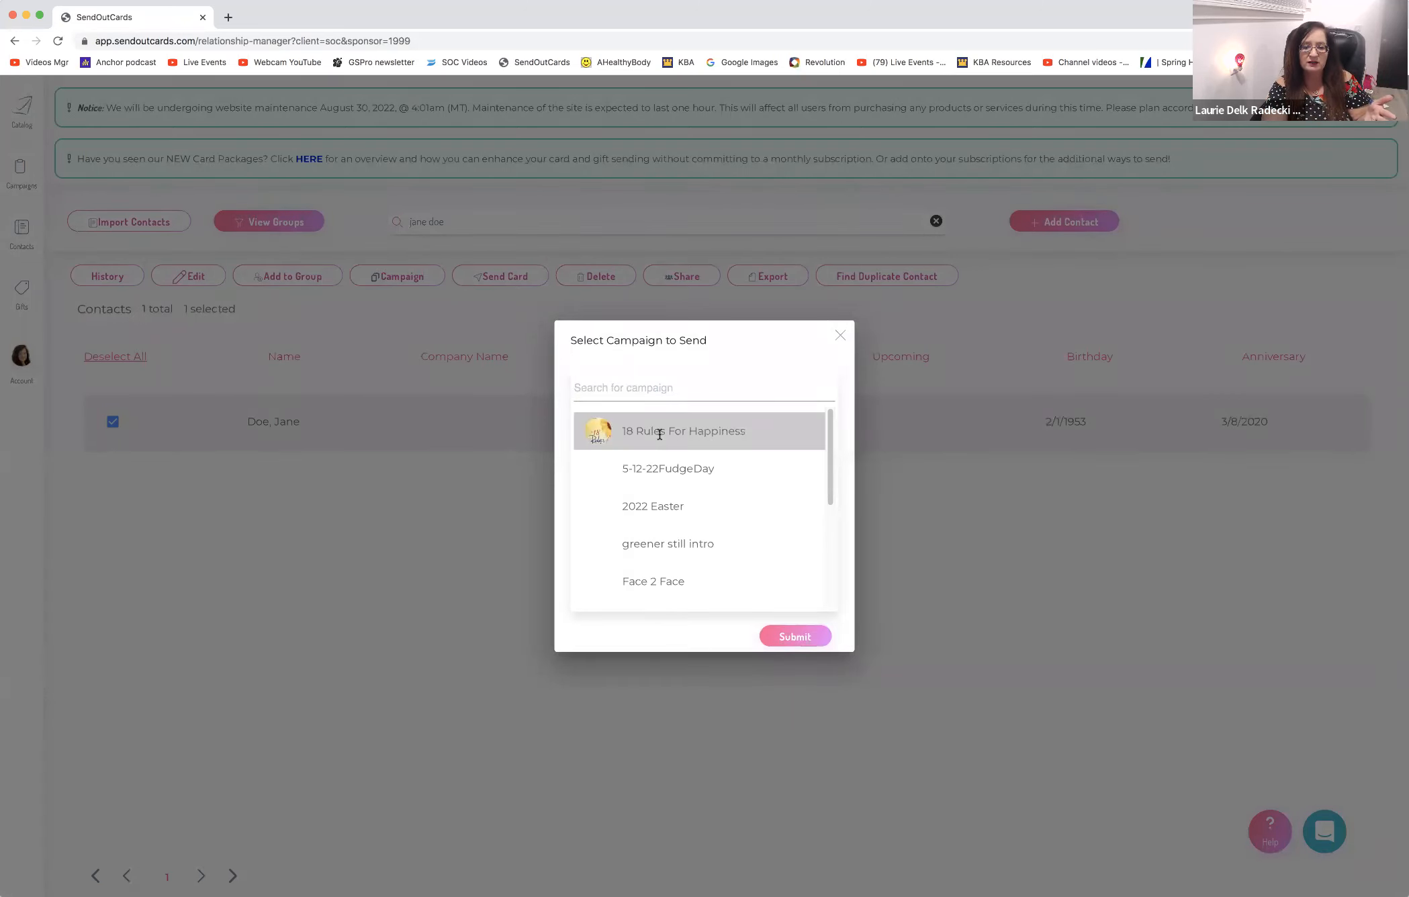
{"action": "left_click", "coordinate": [799, 637]}
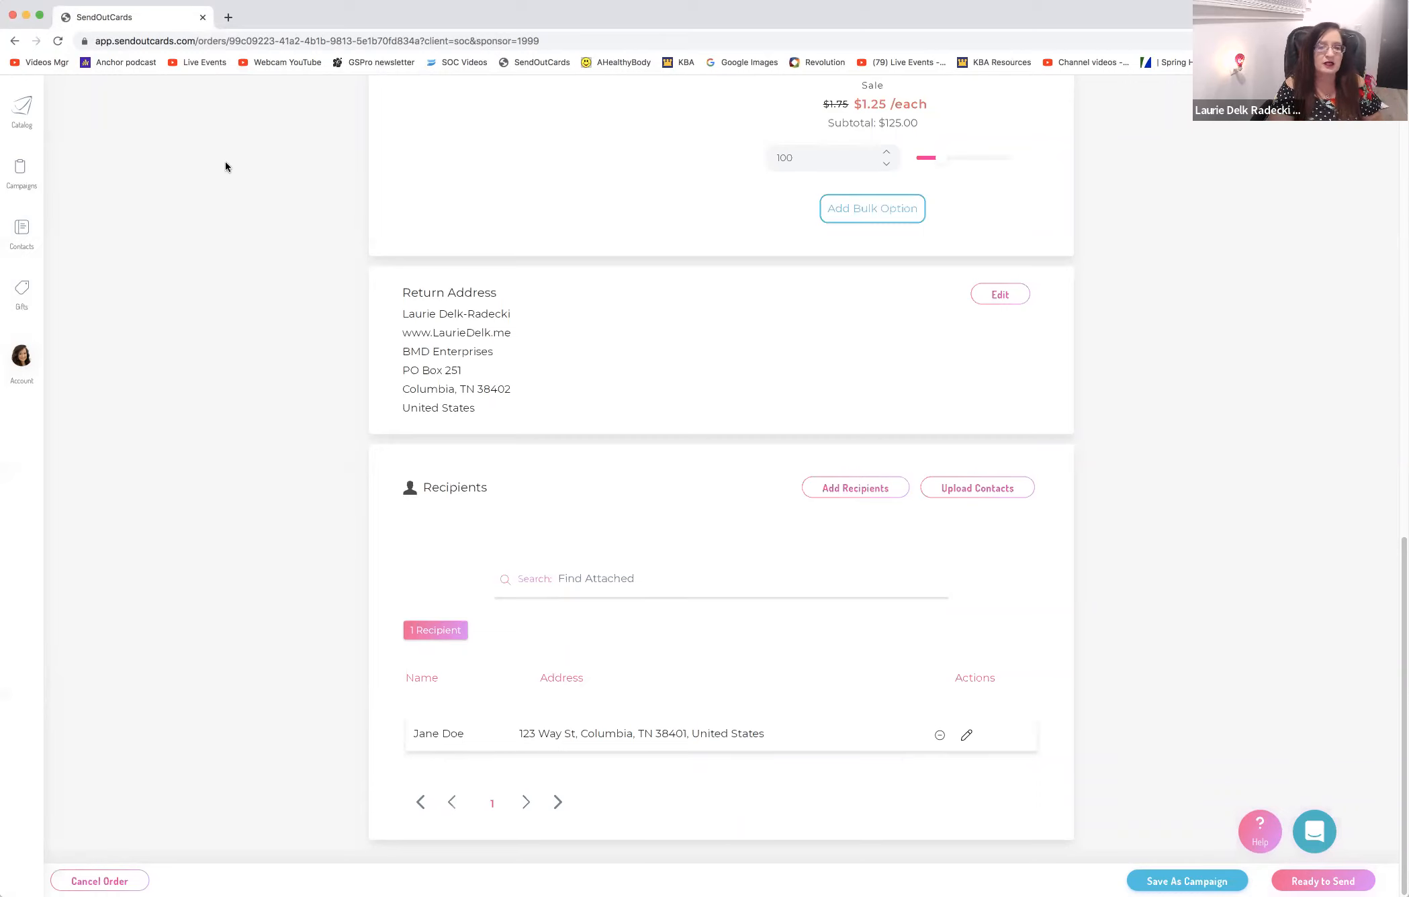
{"action": "left_click", "coordinate": [15, 43]}
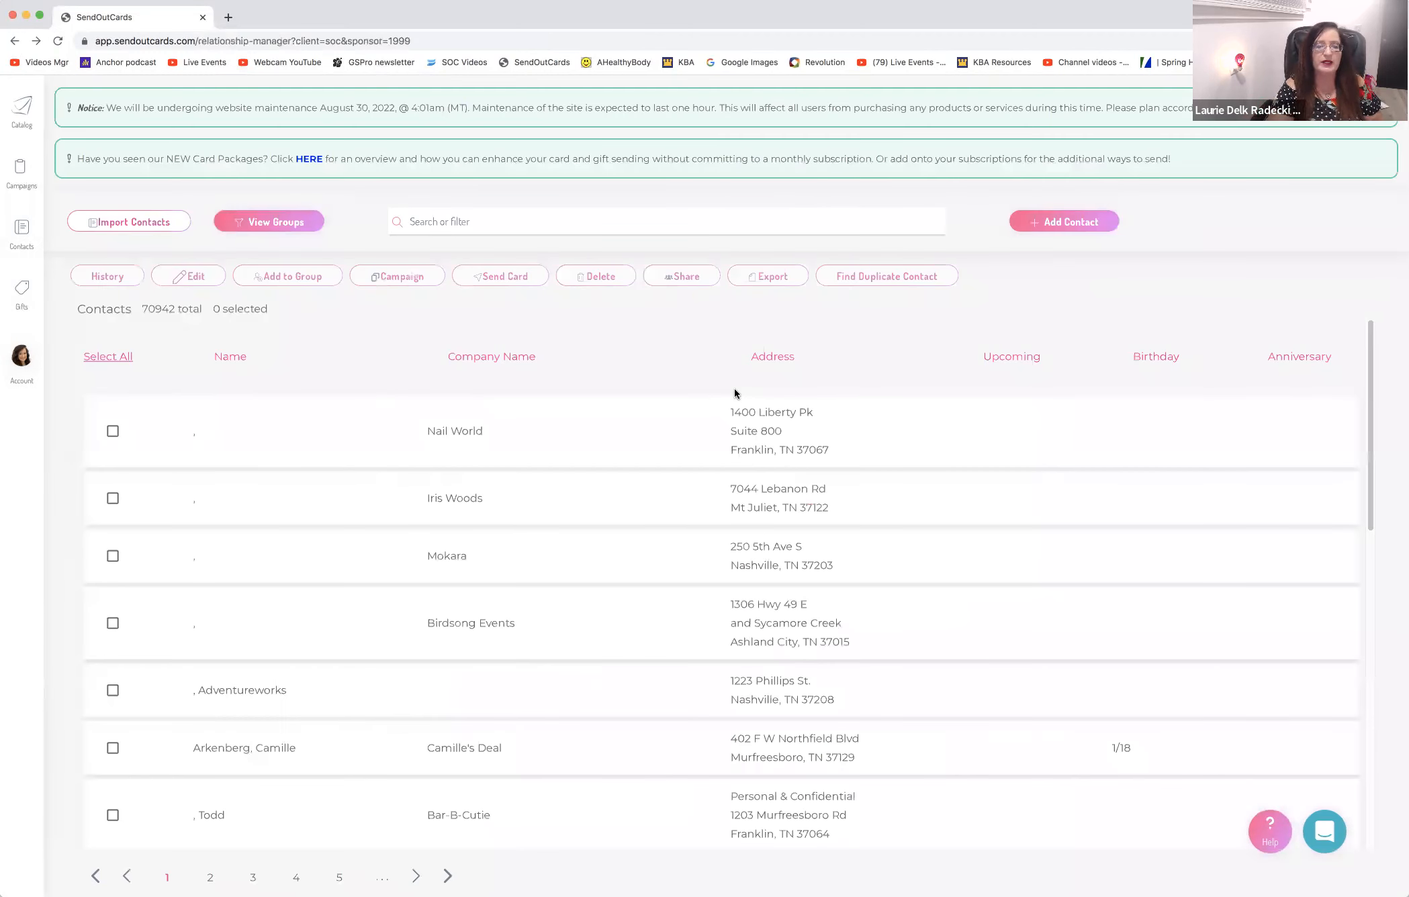
Open the user's own account page from the contact list
{"action": "left_click", "coordinate": [22, 357]}
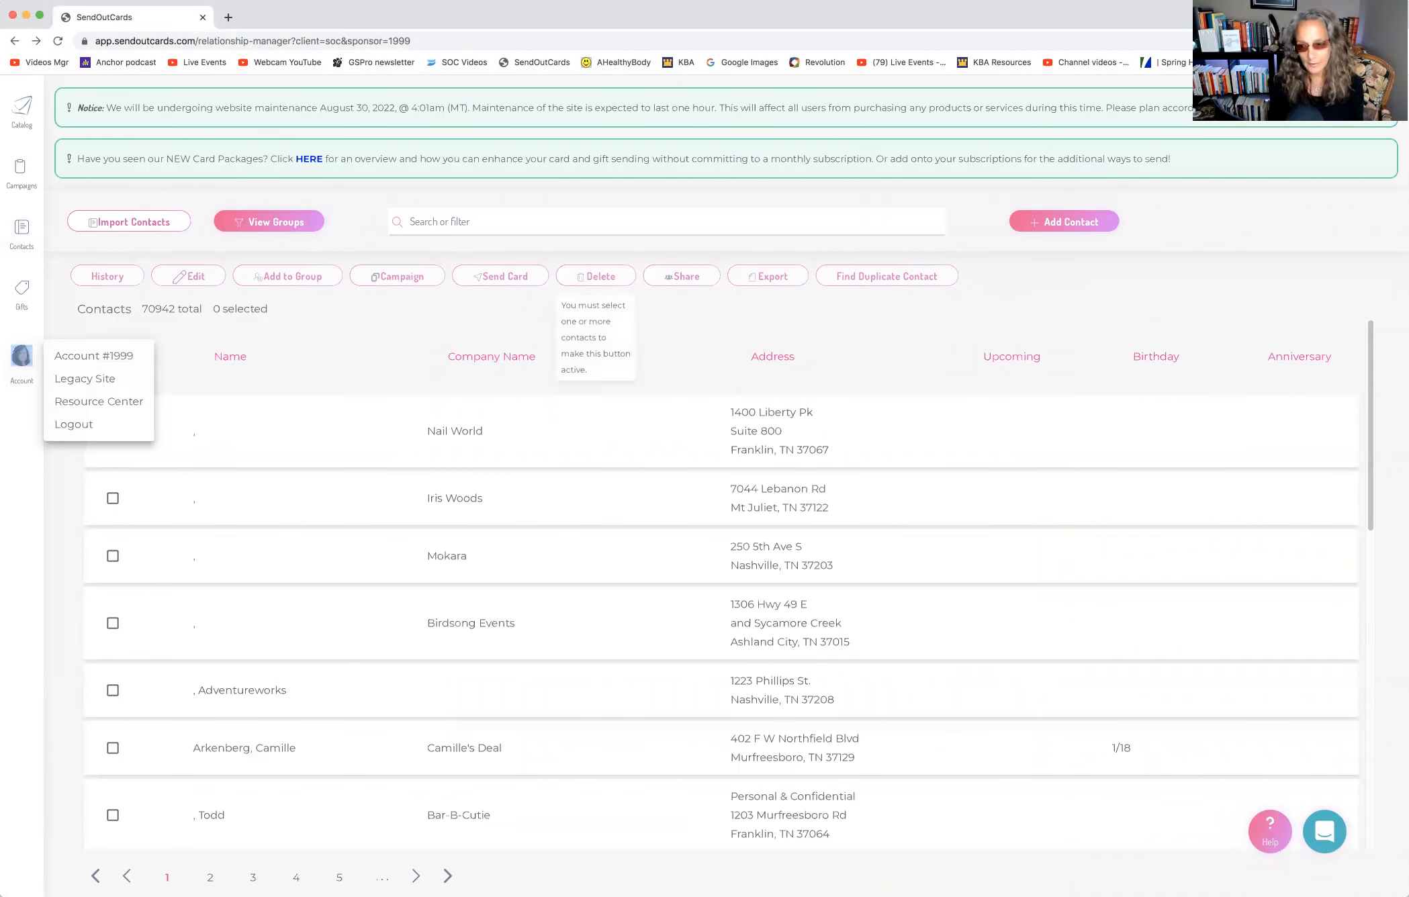
{"action": "left_click", "coordinate": [23, 108]}
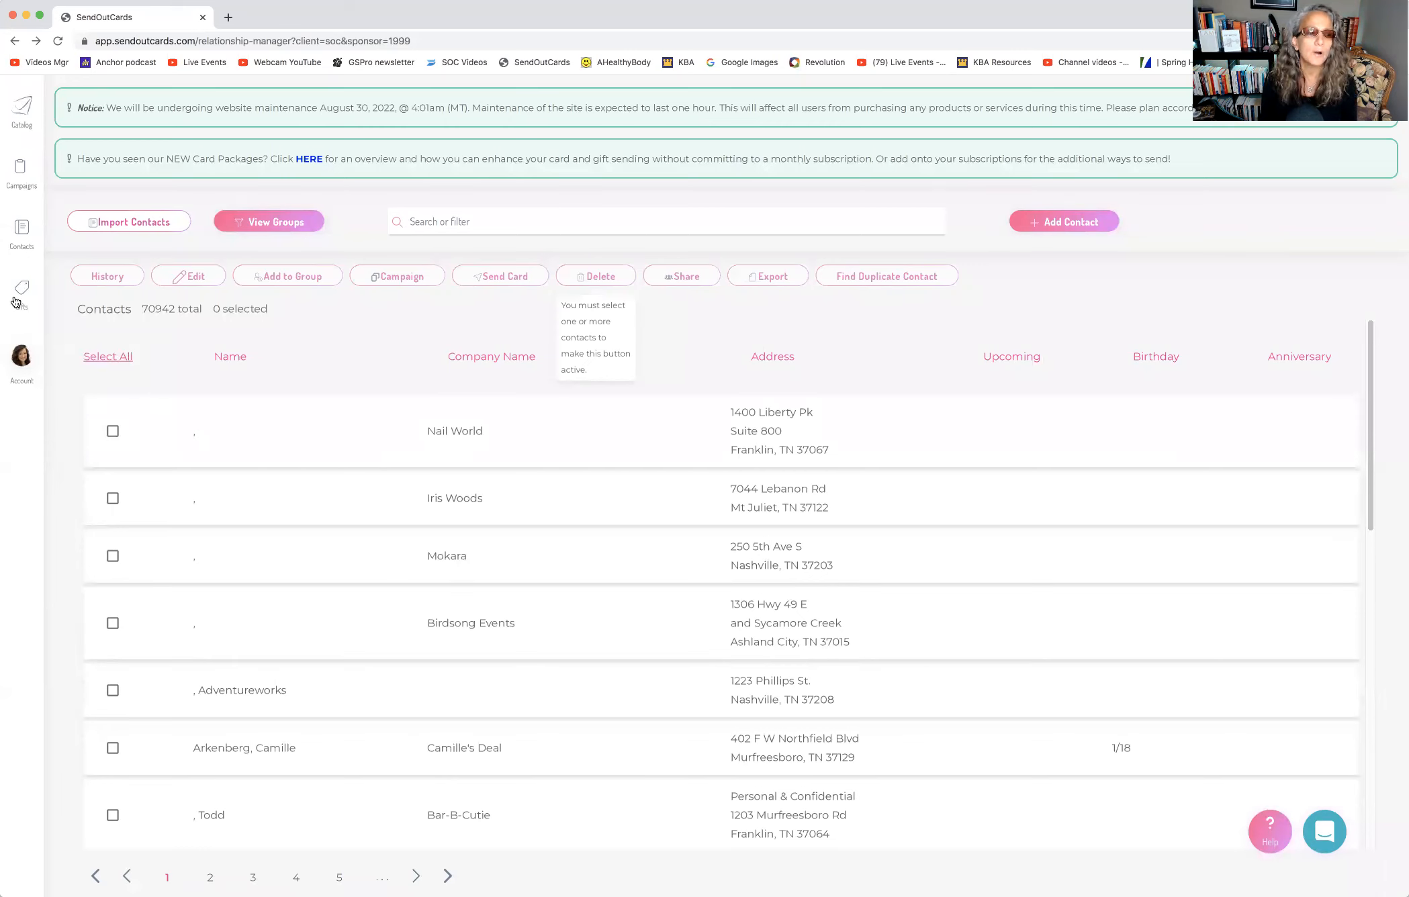
{"action": "left_click", "coordinate": [21, 359]}
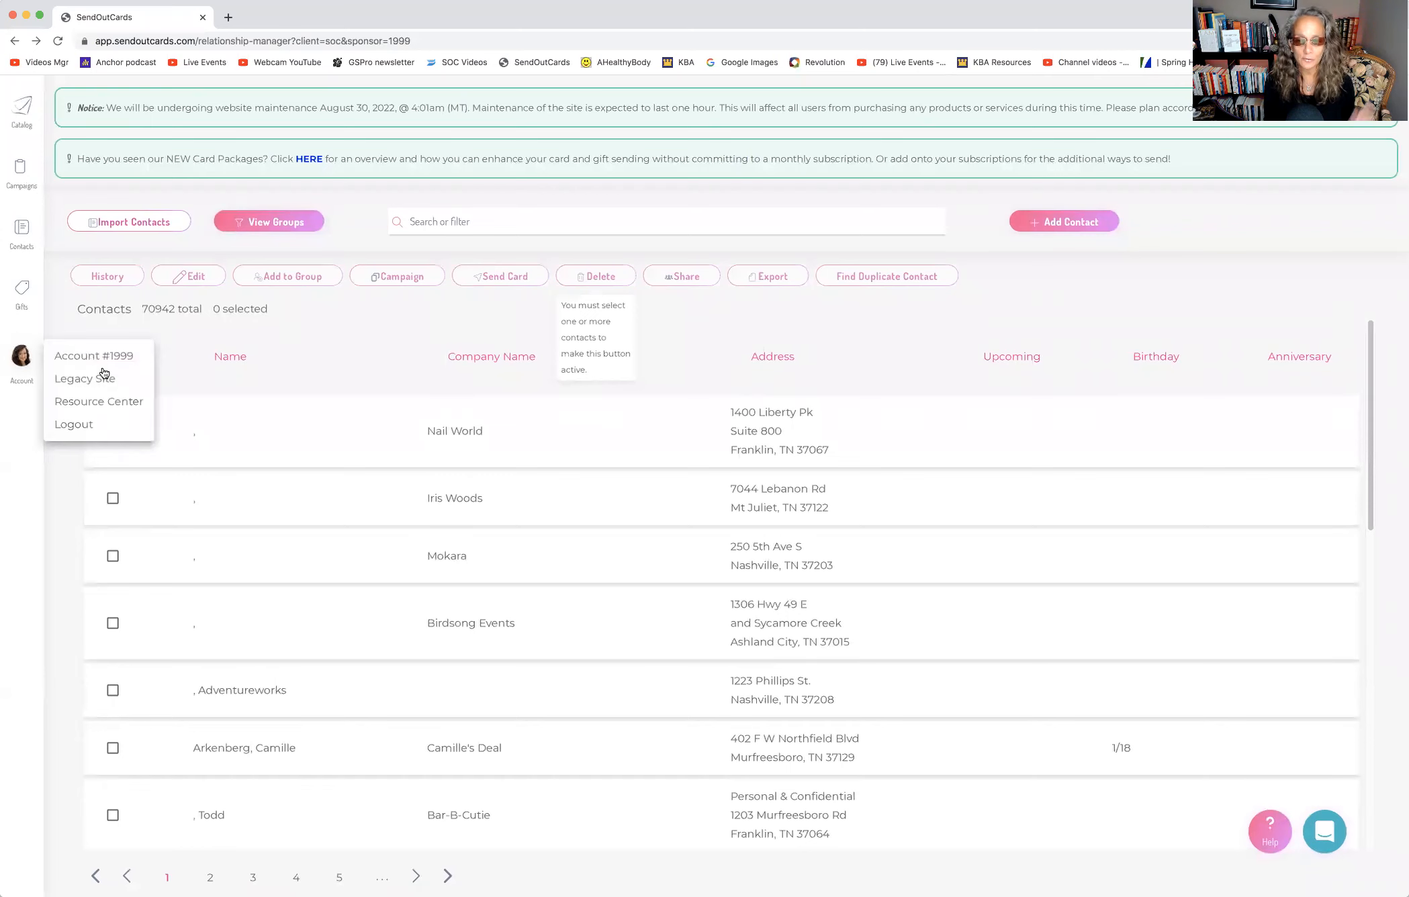
{"action": "left_click", "coordinate": [106, 361]}
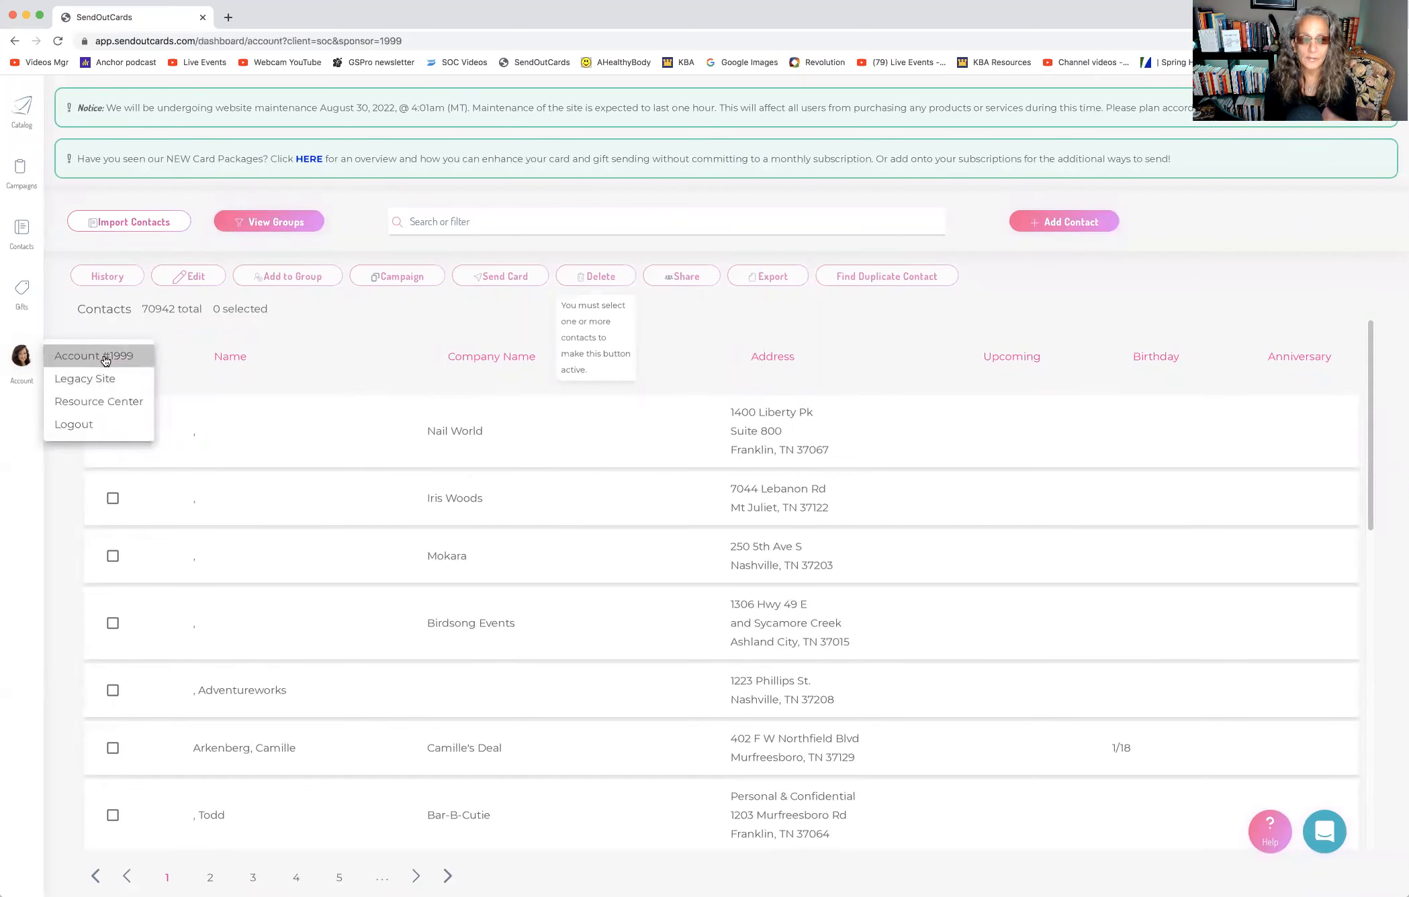